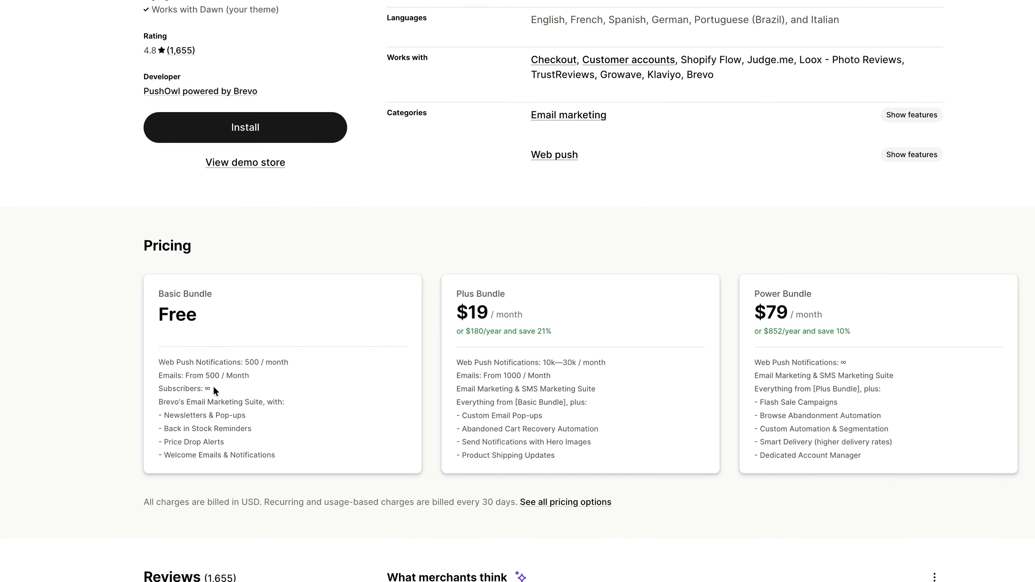
Highlight the free plan's 500 monthly emails, view the eight contact lists, and copy the headless-store embed code.
left_click_drag(212, 372, 258, 372)
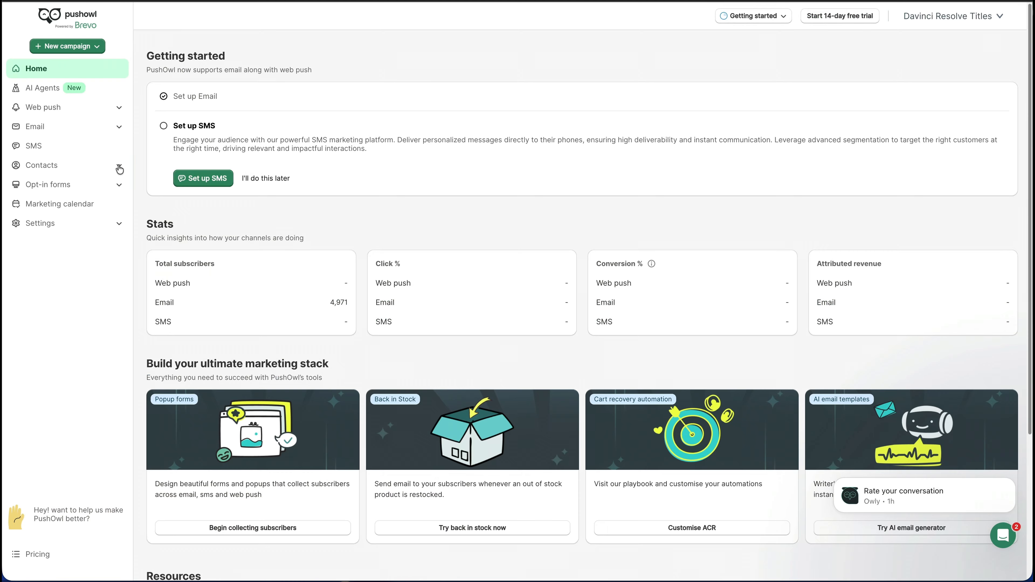
left_click(118, 165)
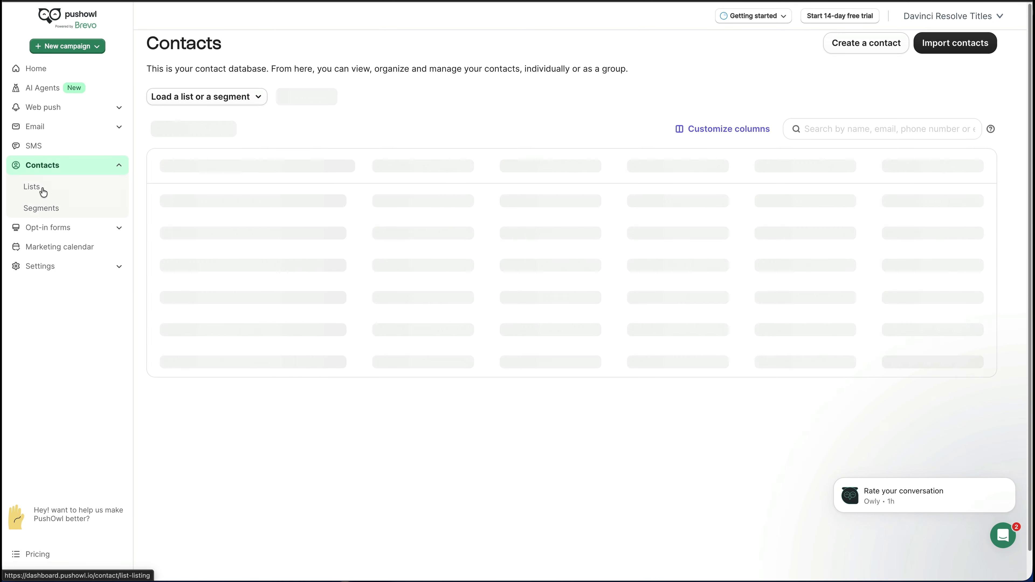
left_click(33, 187)
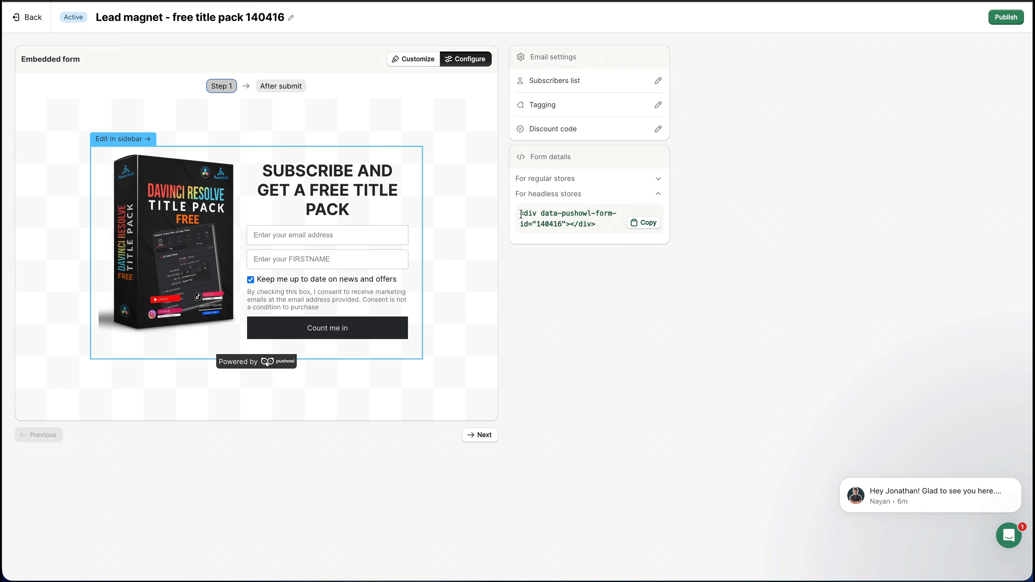
left_click_drag(520, 213, 602, 227)
right_click(576, 224)
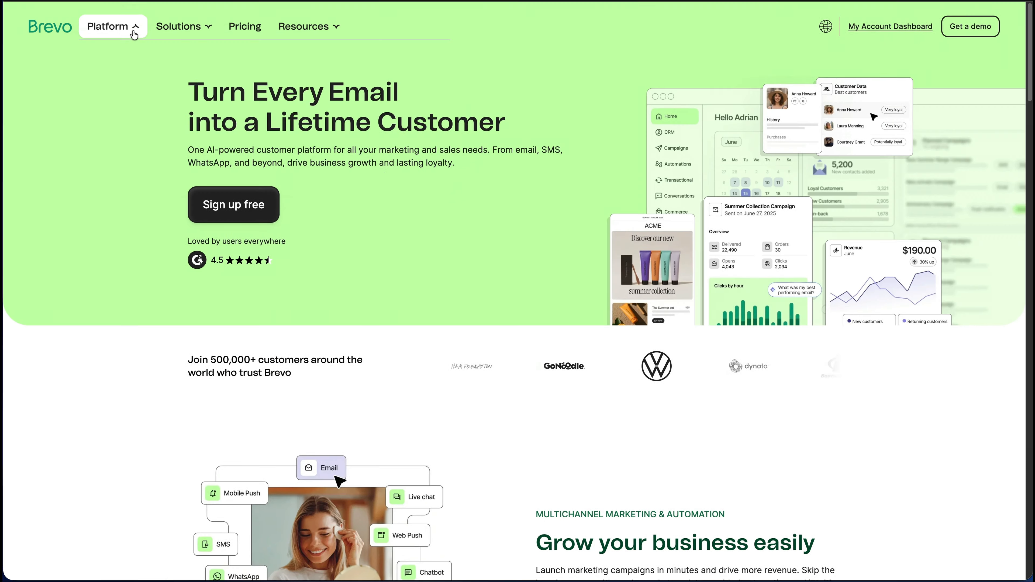
Go to Brevo's Campaigns & automation page from the Platform menu.
left_click(128, 28)
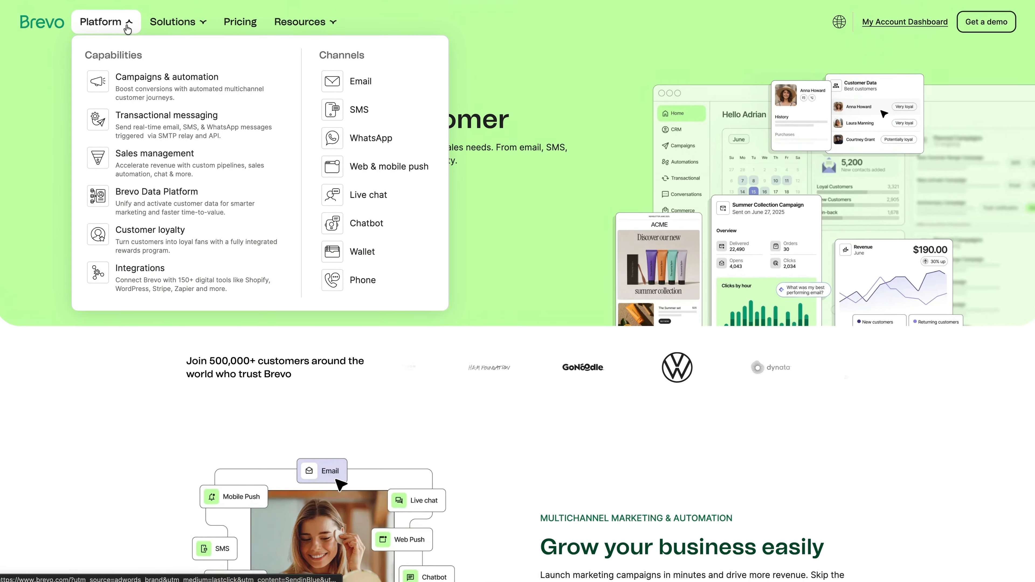
left_click(134, 82)
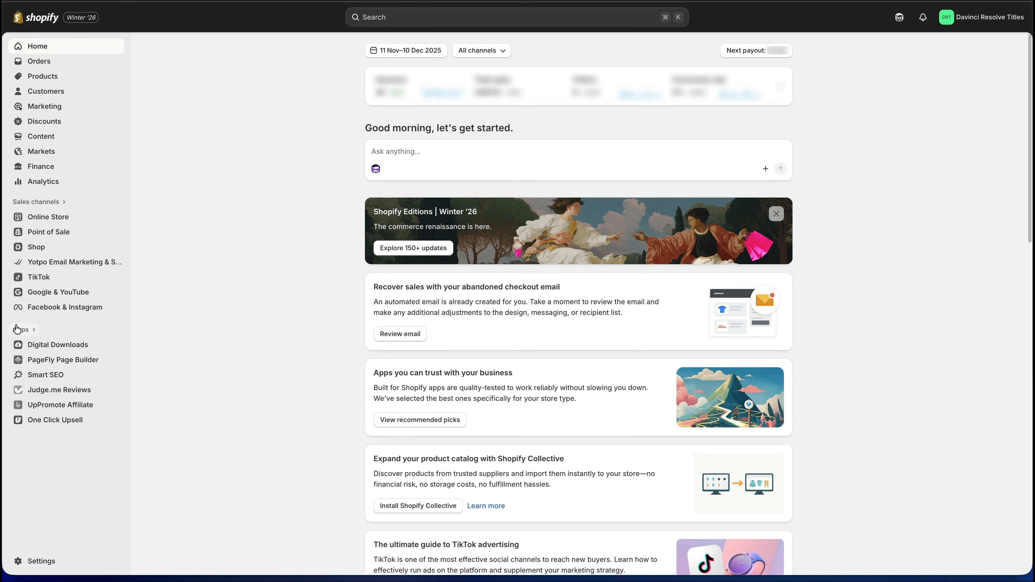
Search the Shopify App Store for 'Brevo PushOwl: Email,Push,SMS' and open its listing.
left_click(23, 331)
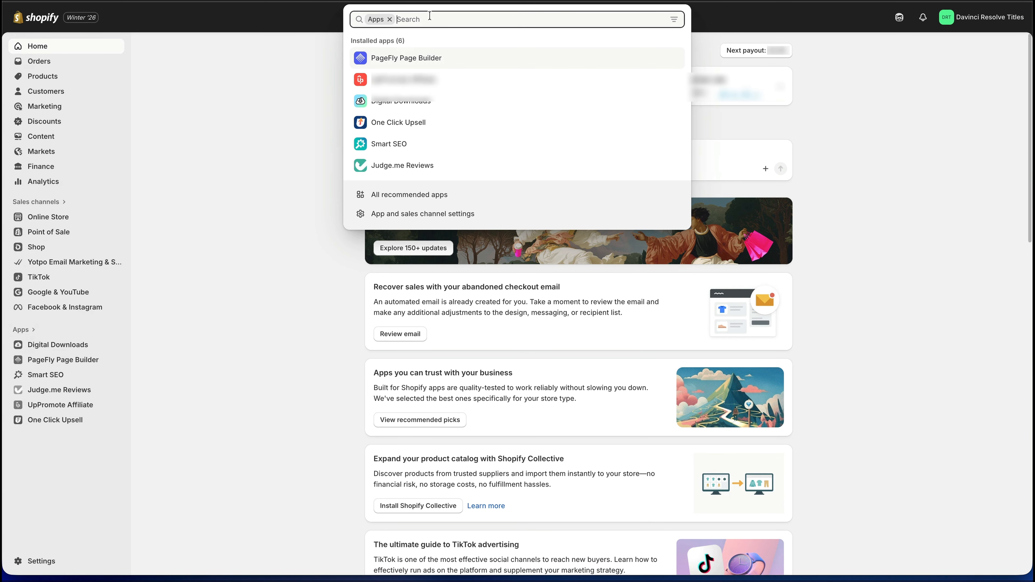
type("Brevo PushOwl: Email,Push,SMS")
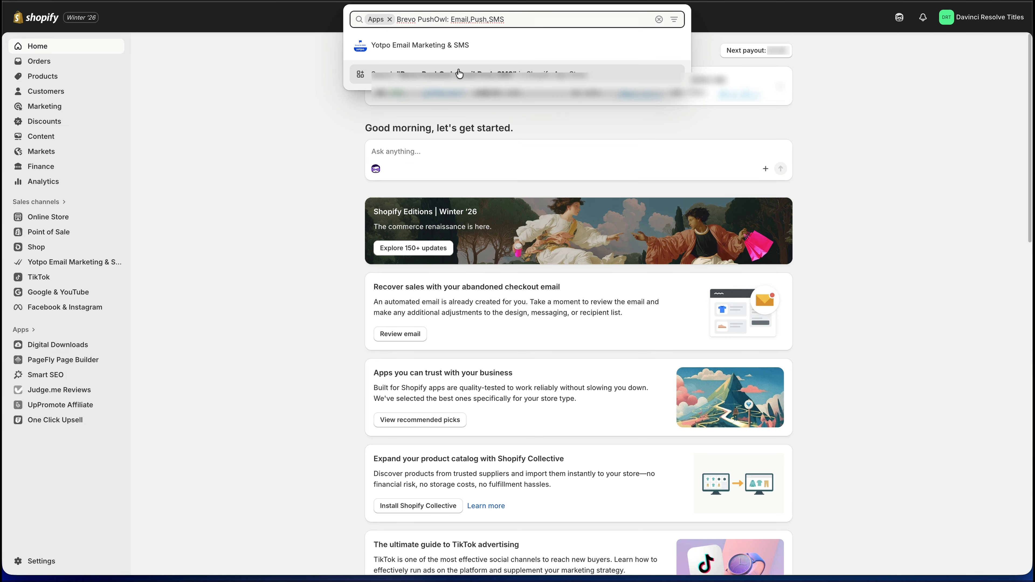
left_click(480, 74)
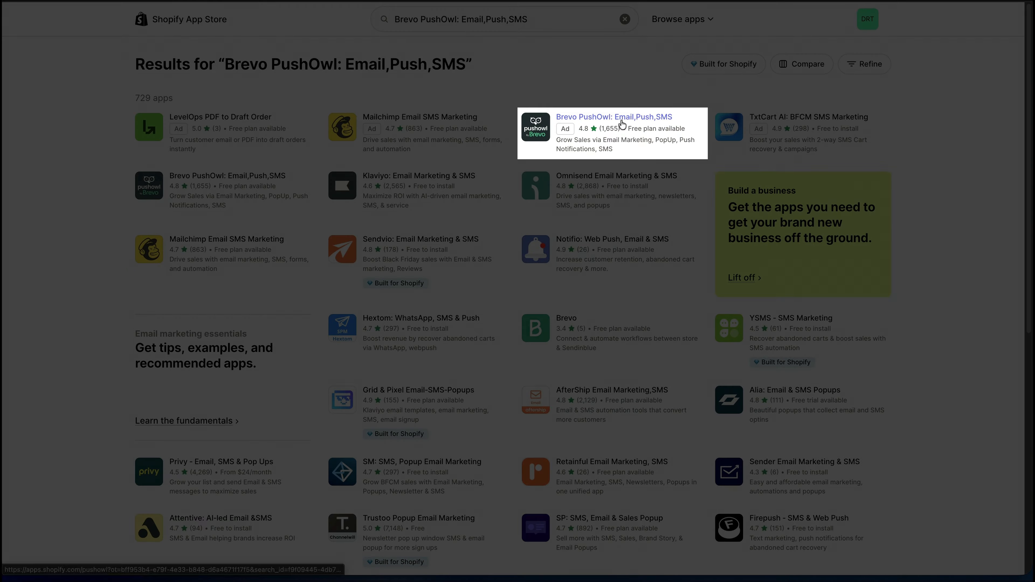
left_click(623, 118)
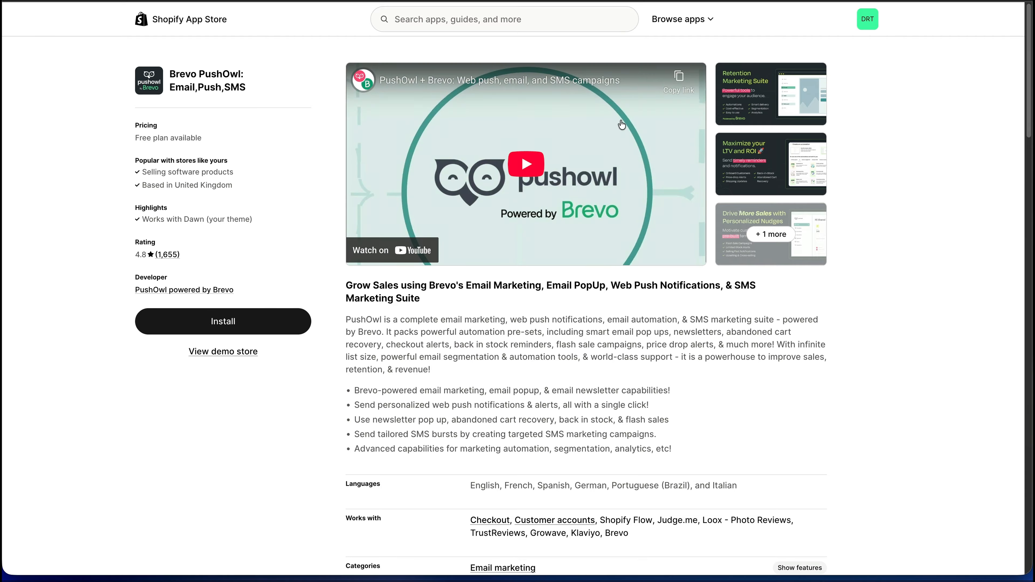
Check the pricing's free plan of 500 emails per month and start installing the app.
scroll(721, 328, "down", 10)
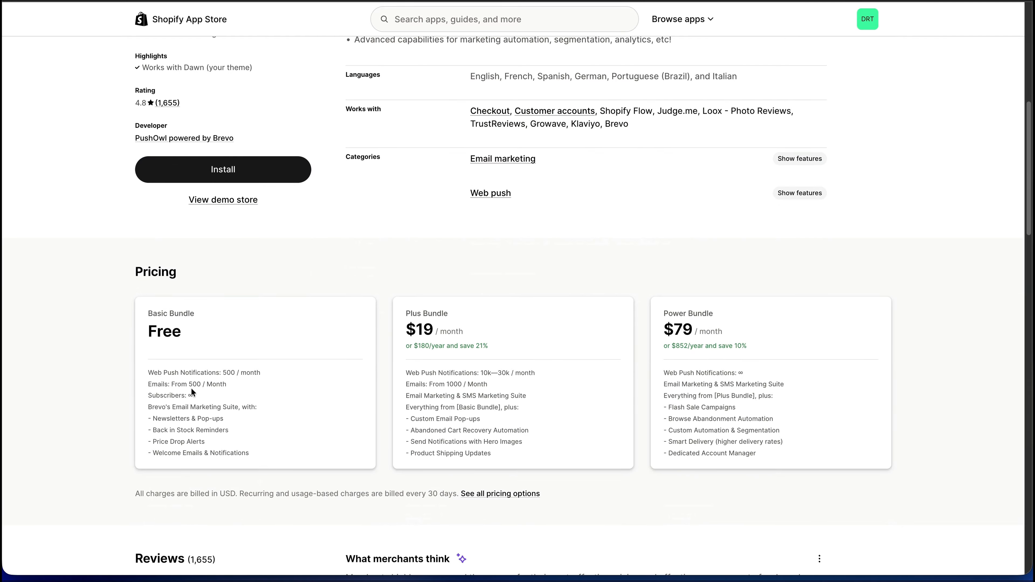
left_click_drag(189, 383, 235, 385)
scroll(467, 391, "up", 10)
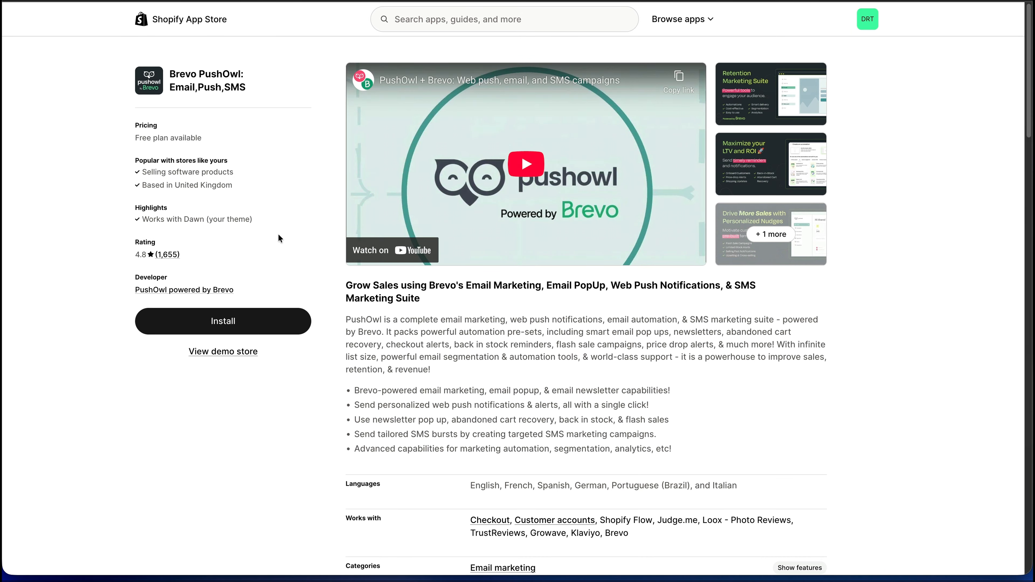
left_click(230, 321)
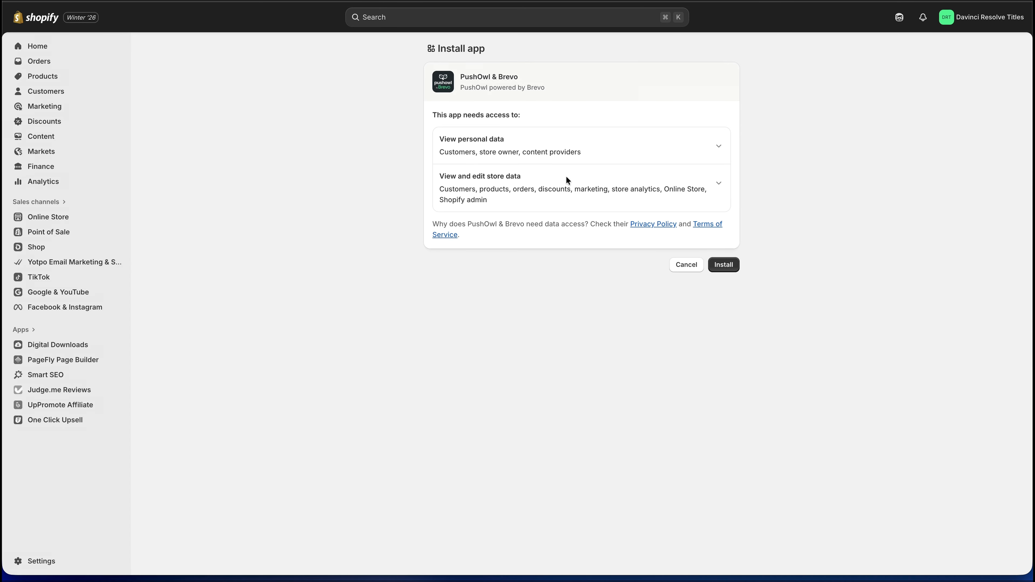
Install PushOwl, pick Web Push, Email and MagicFit in onboarding, and skip the AI content trial.
left_click(724, 265)
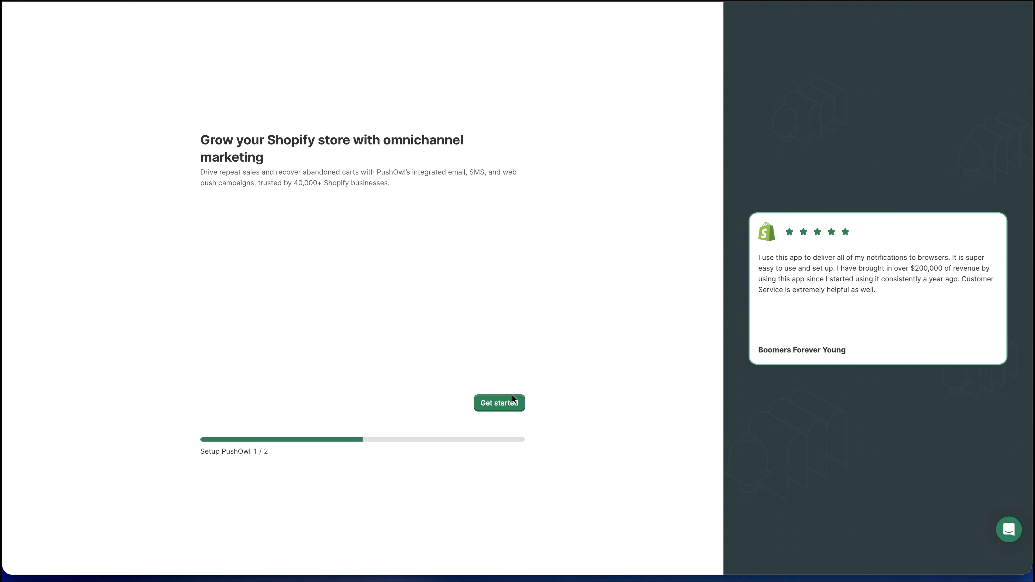
left_click(501, 404)
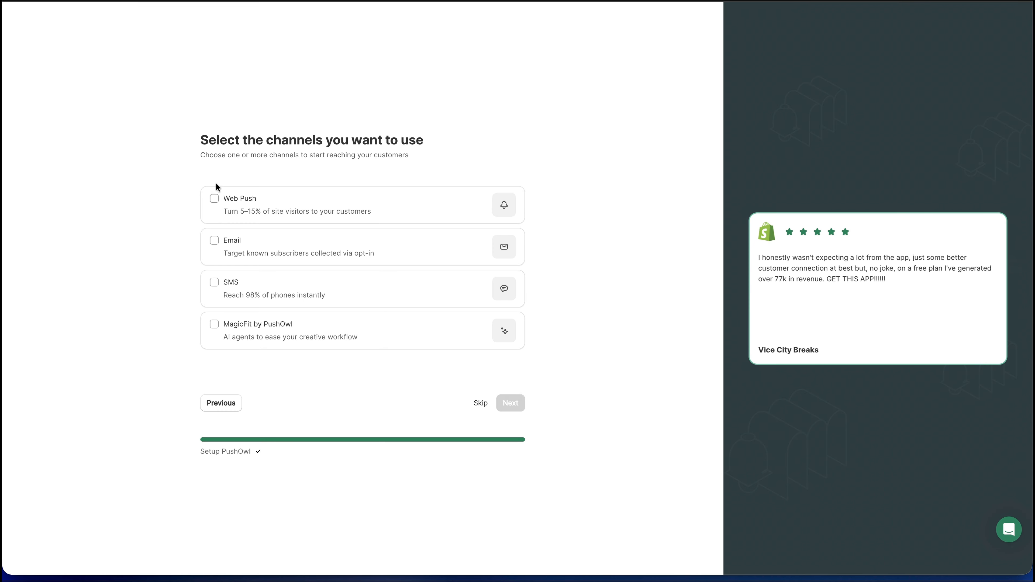
left_click(214, 198)
left_click(214, 240)
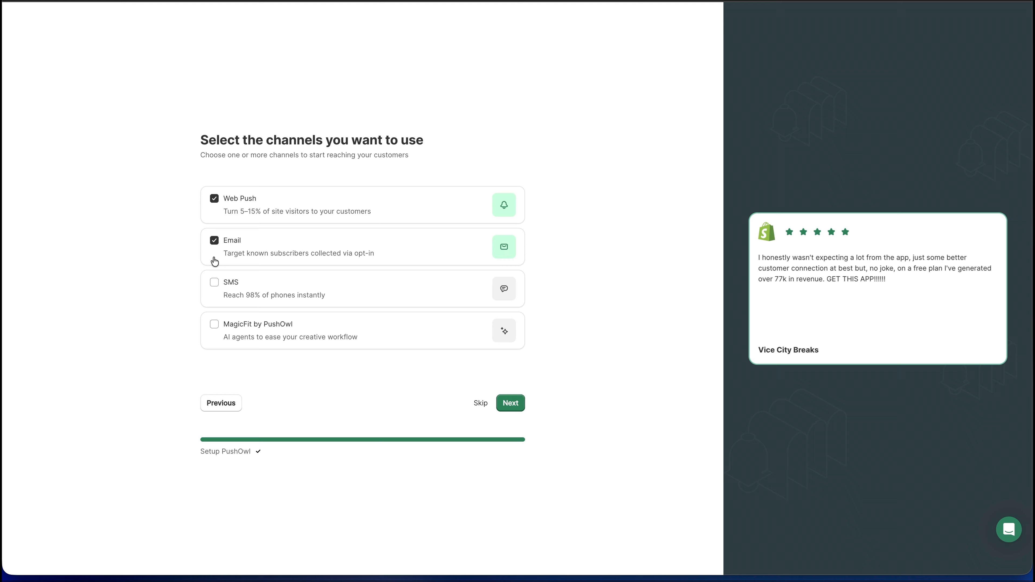
left_click(215, 324)
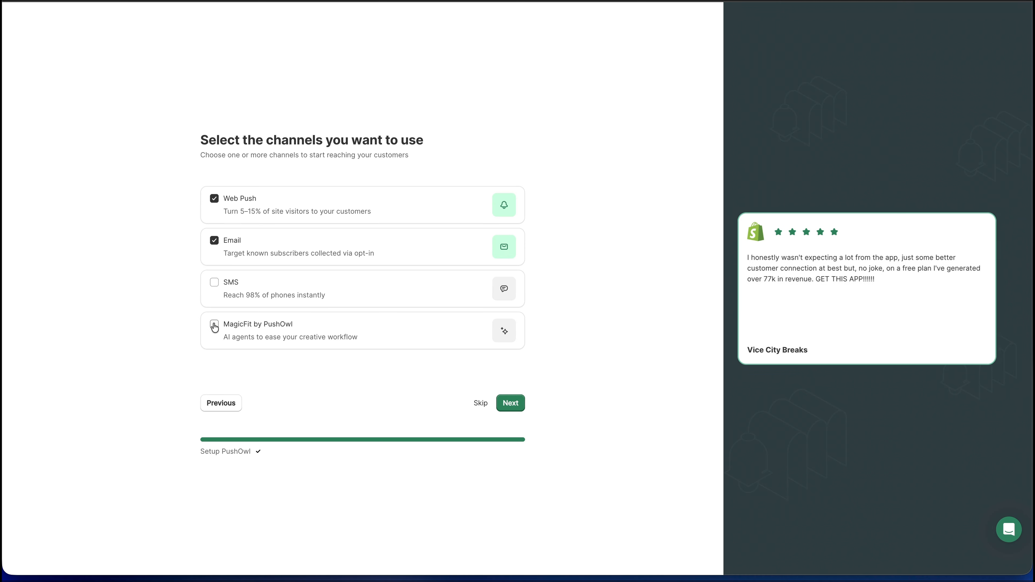
left_click(512, 408)
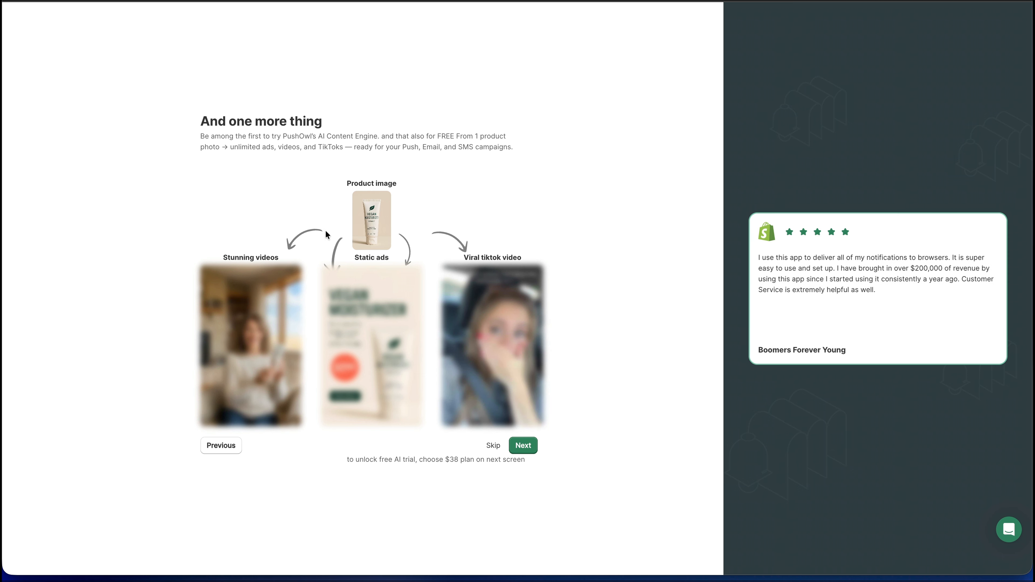
left_click(492, 445)
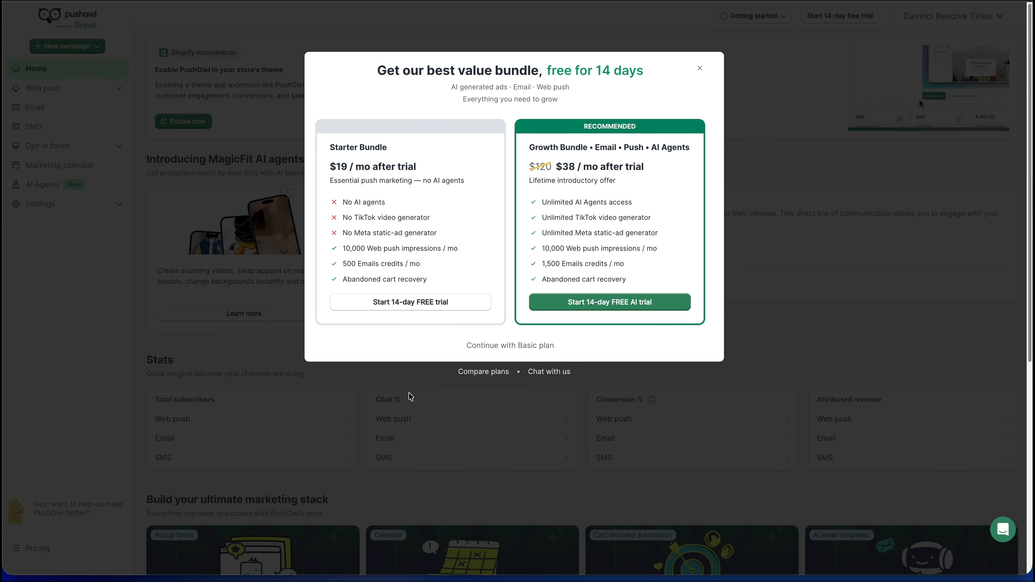
Continue with the free Basic plan and choose Enable now on the Shopify recommends card.
left_click(502, 350)
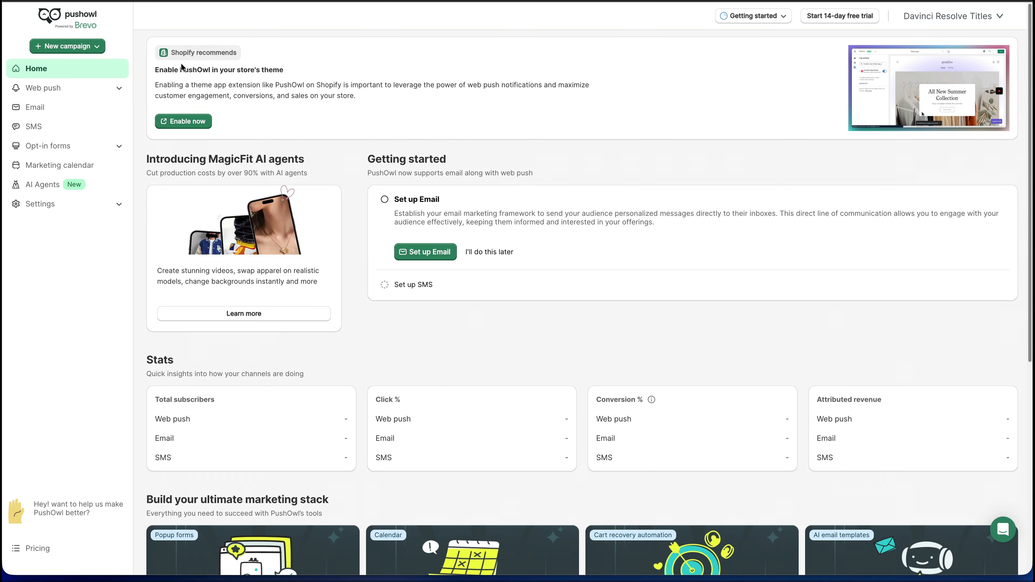
left_click(185, 124)
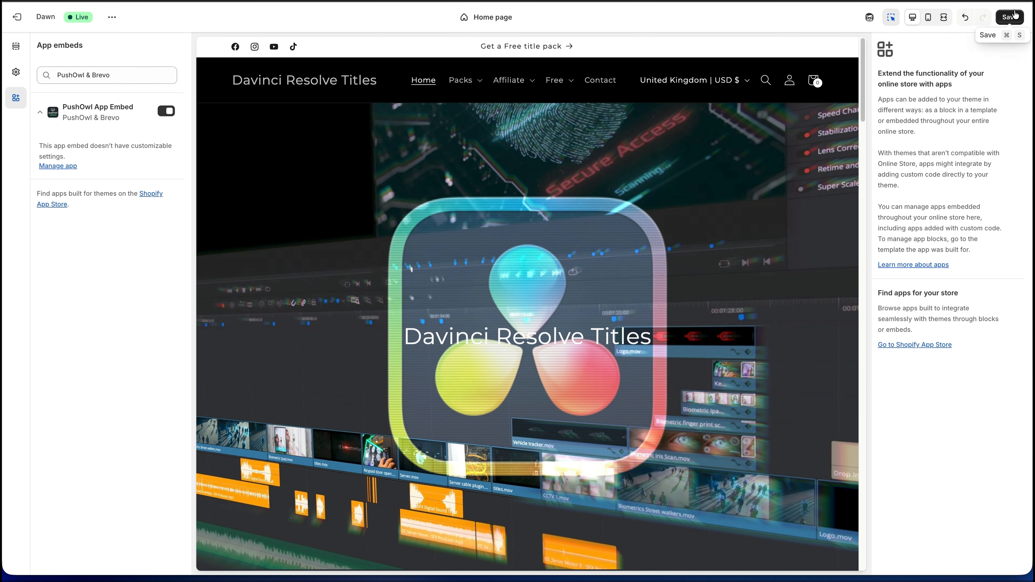
Save the enabled PushOwl App Embed for the Dawn theme and exit the theme editor.
left_click(1010, 17)
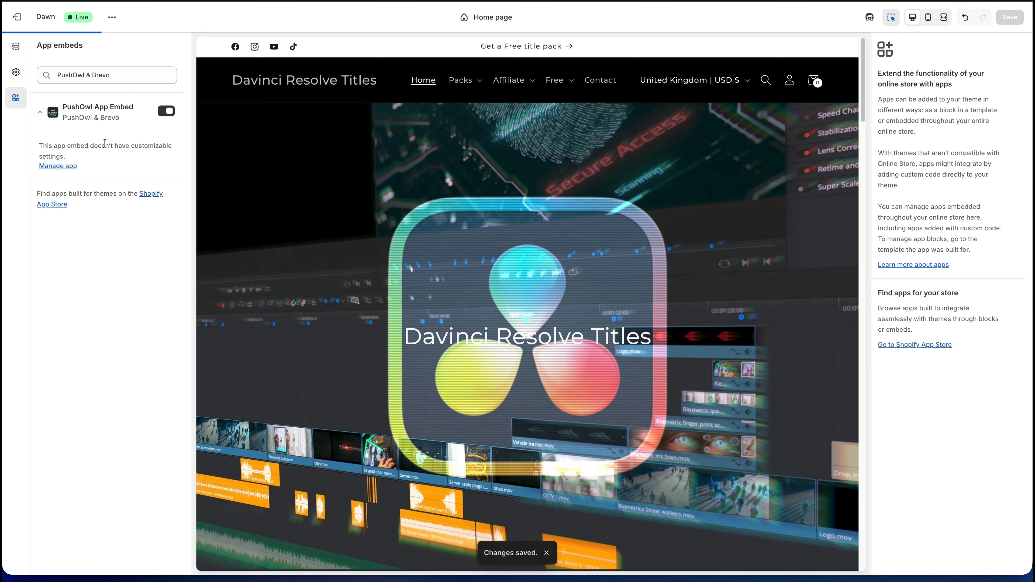
left_click(17, 17)
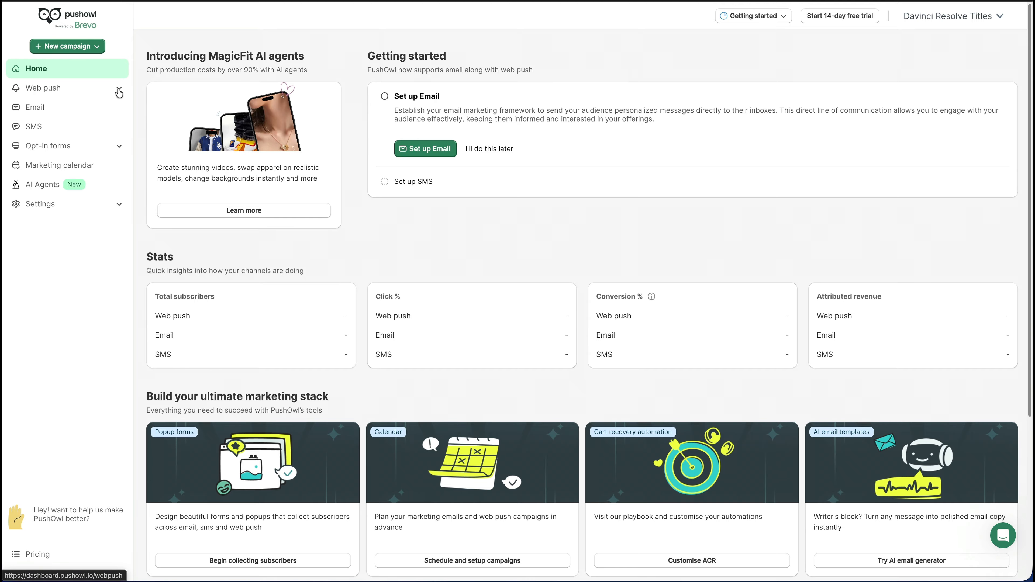
Browse the Web Push, Email, SMS, popup and embedded opt-in forms, marketing calendar and MagicFit pages.
left_click(118, 90)
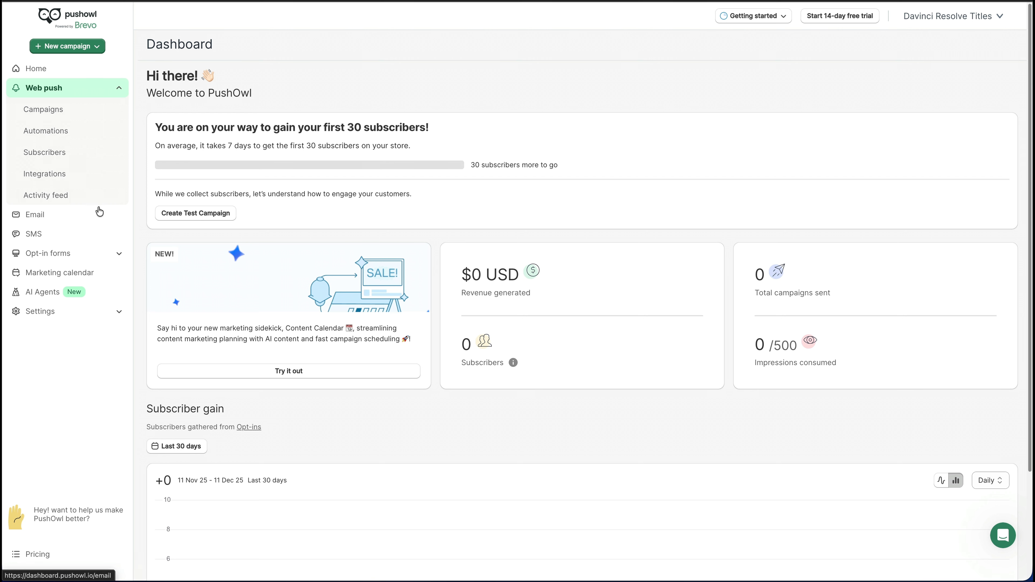
left_click(65, 216)
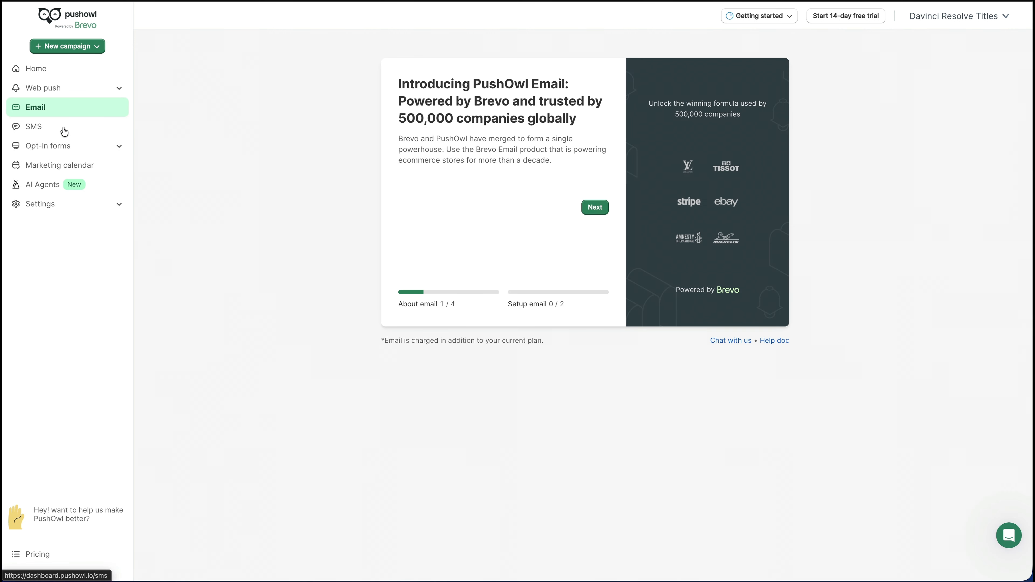
left_click(64, 129)
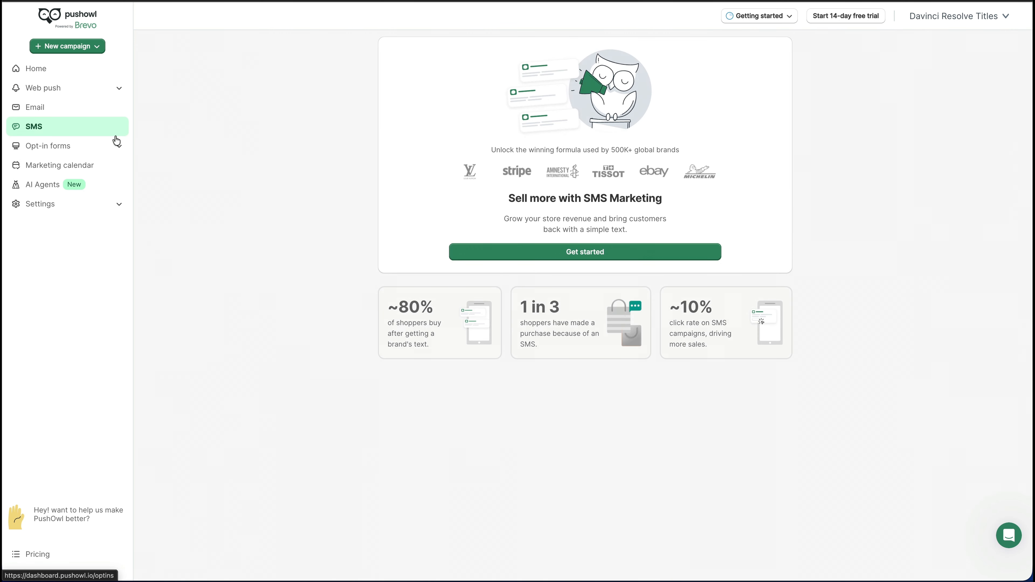
left_click(116, 144)
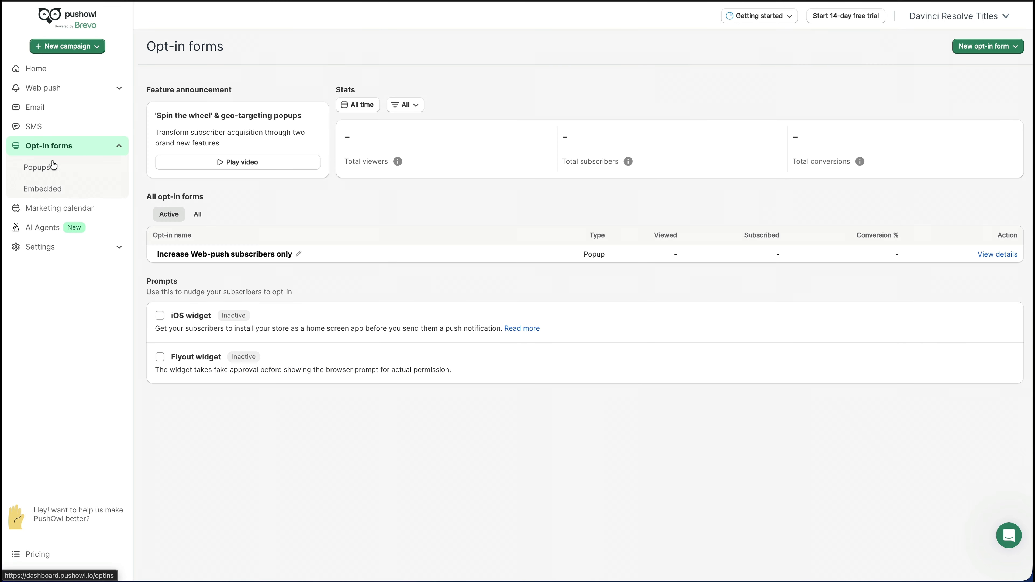
left_click(44, 169)
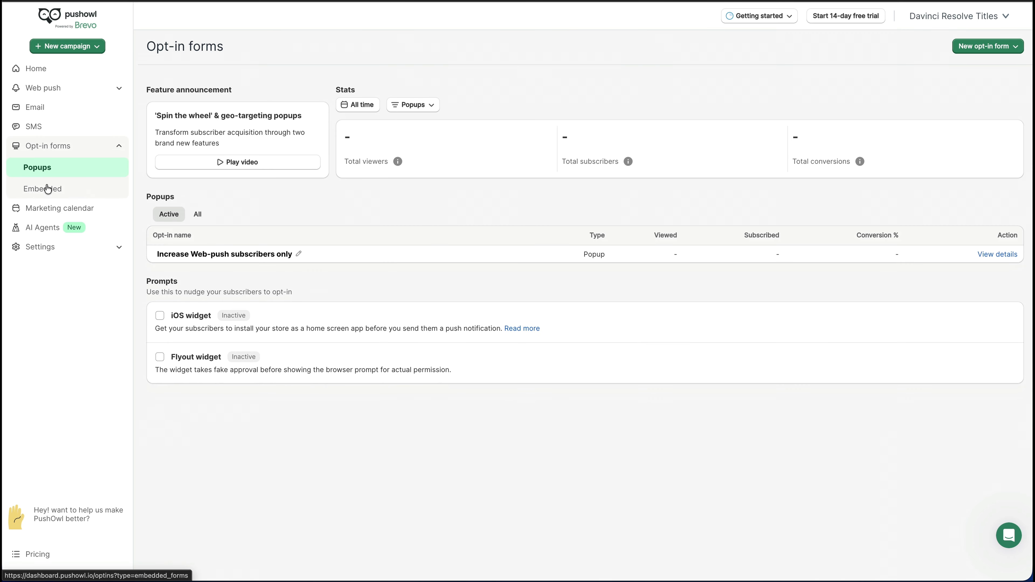
left_click(50, 192)
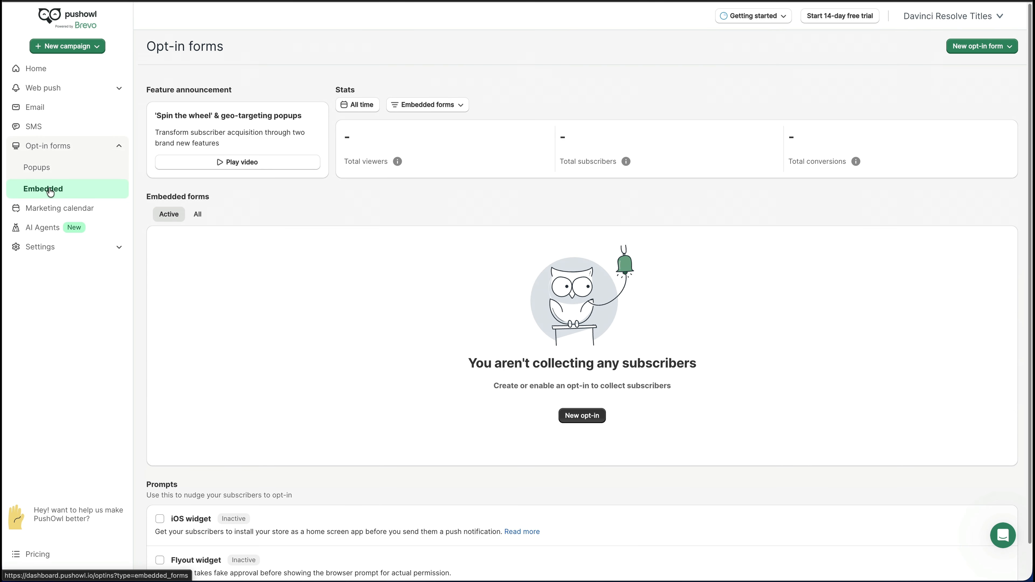
left_click(79, 211)
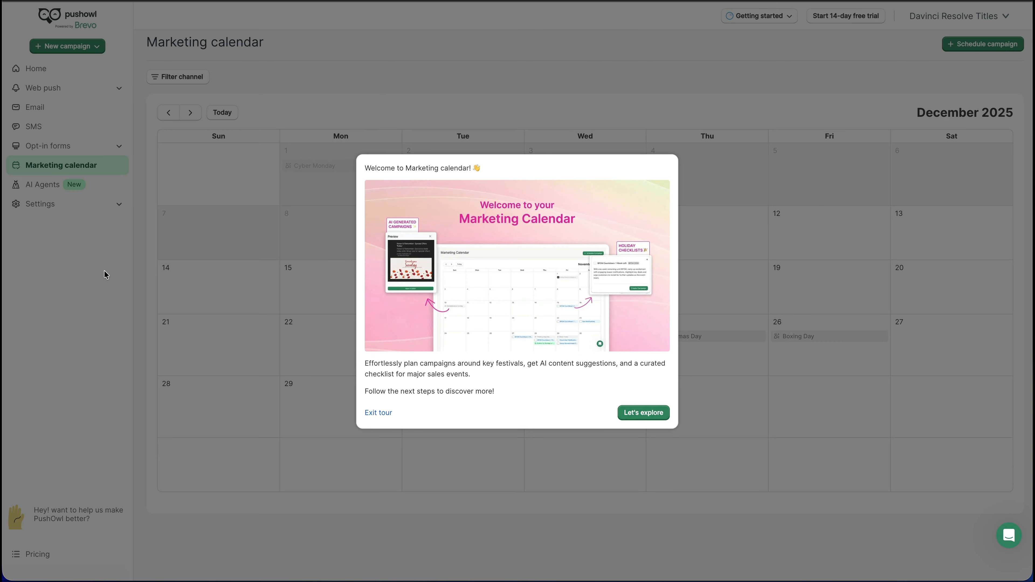
left_click(45, 184)
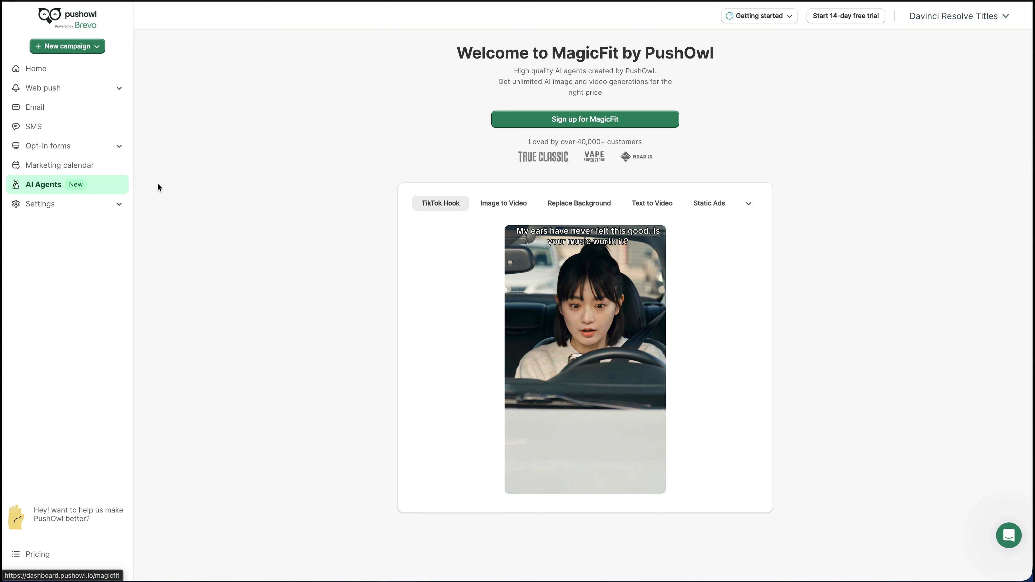
Review the store's general settings and web push privacy options, then open the support chat.
left_click(120, 208)
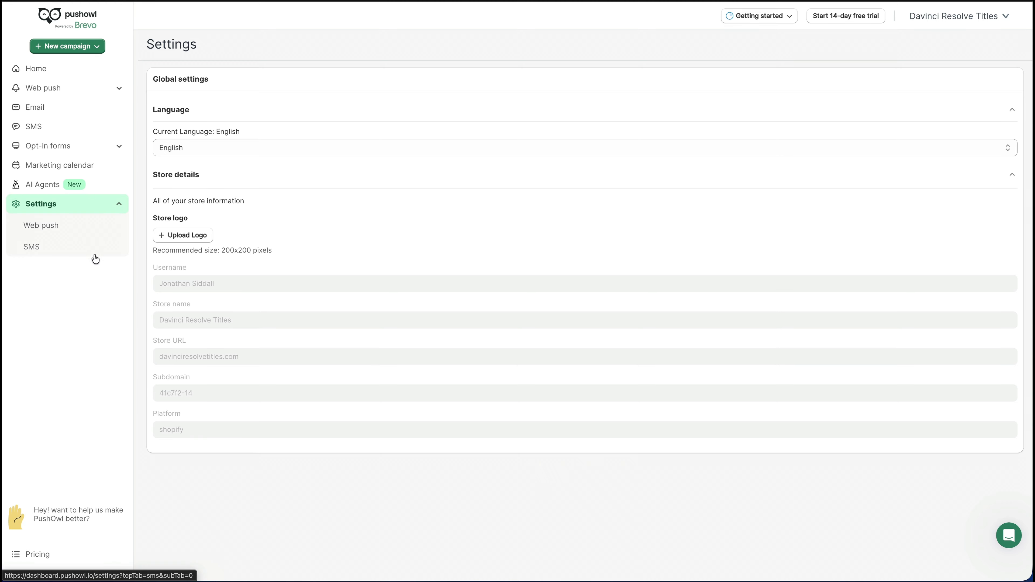
left_click(56, 227)
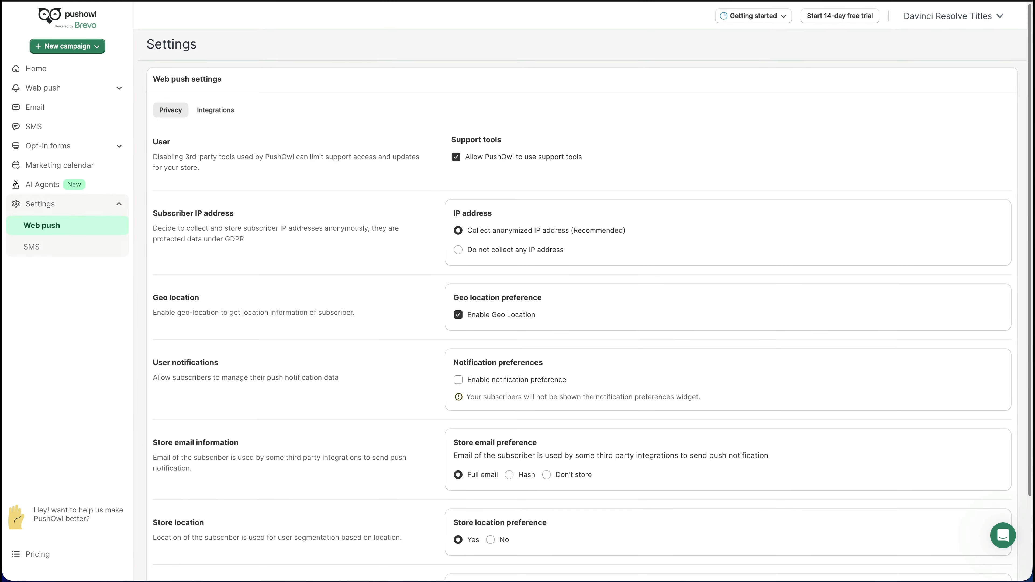
left_click(994, 532)
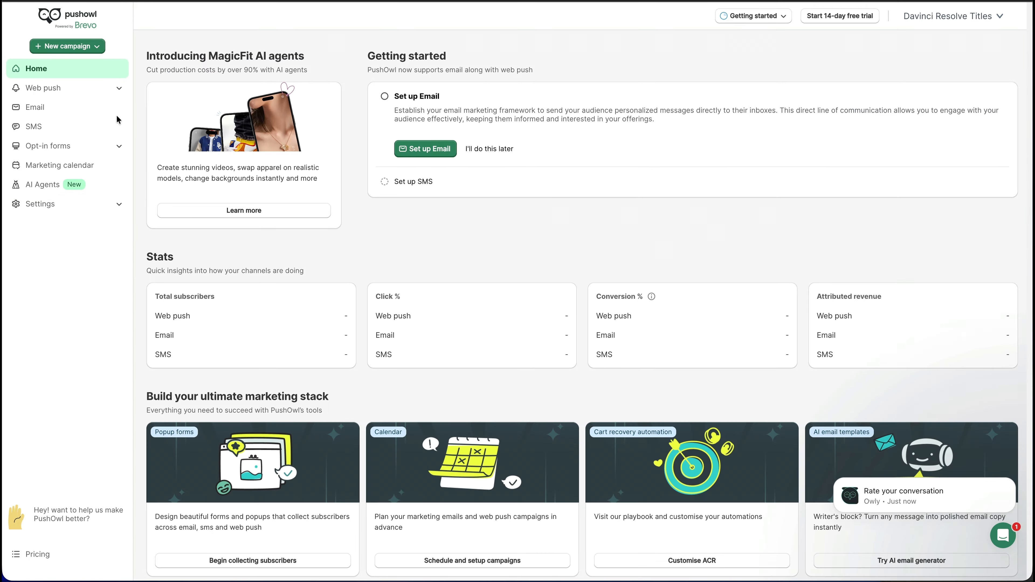
Activate email on the free 500-emails plan, importing customers, orders and discounts from Shopify, then confirm the phone.
left_click(39, 109)
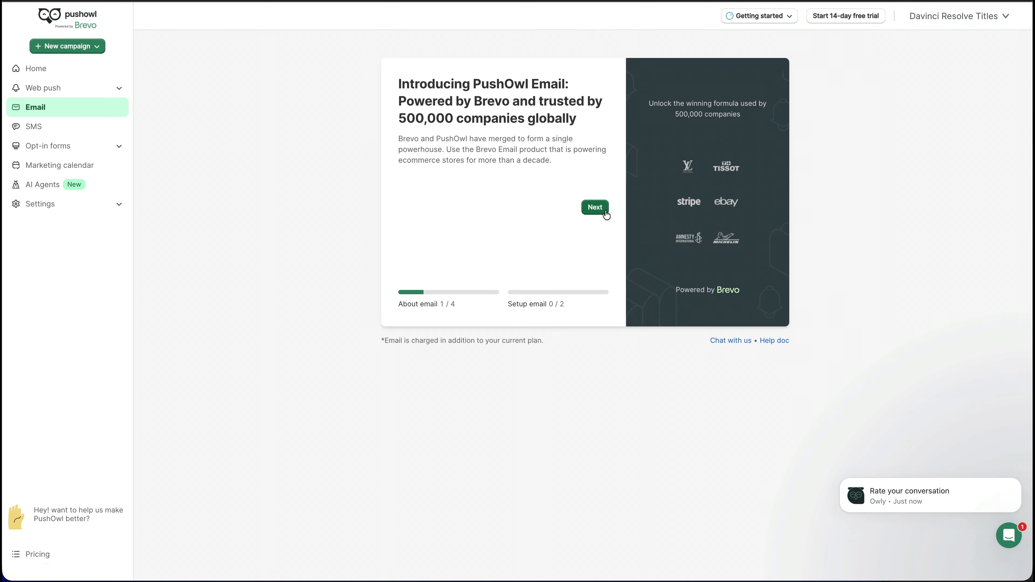
left_click(595, 208)
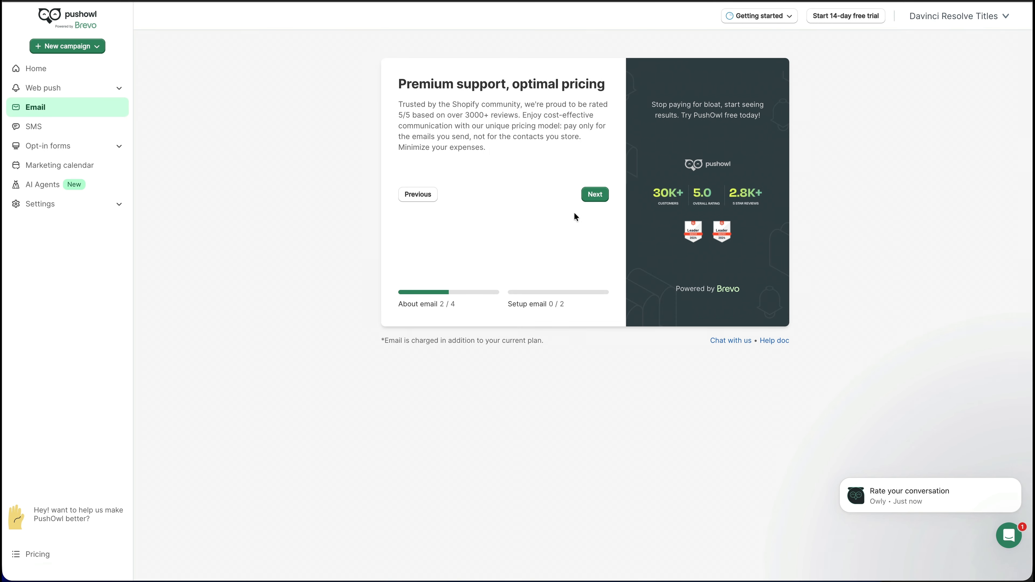
left_click(595, 195)
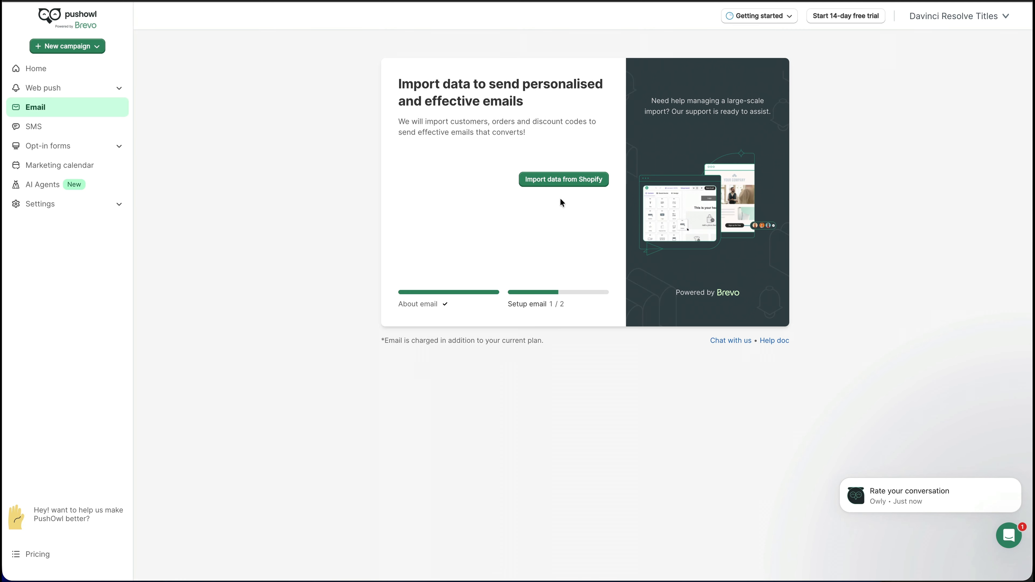
left_click(572, 180)
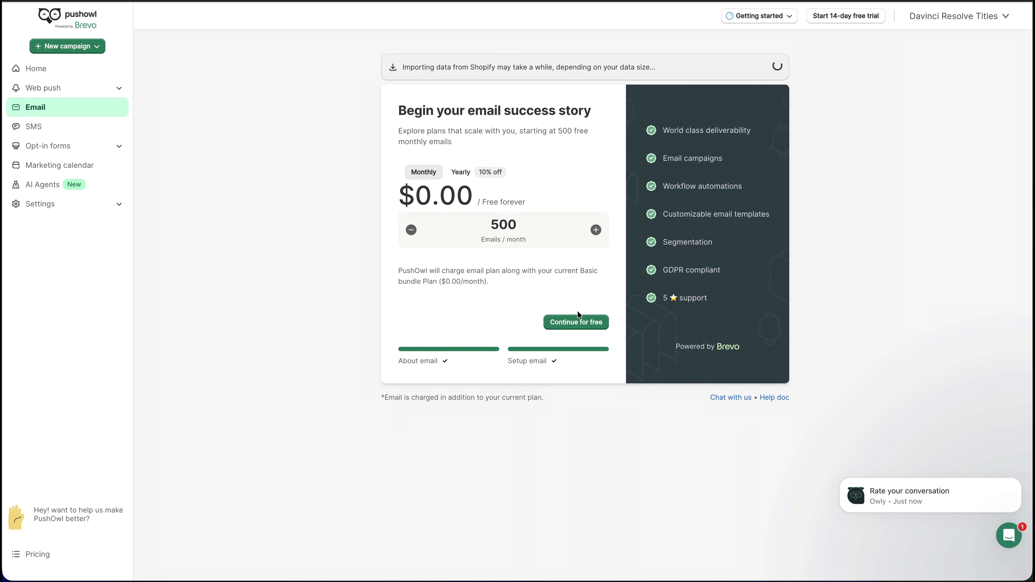
left_click(581, 323)
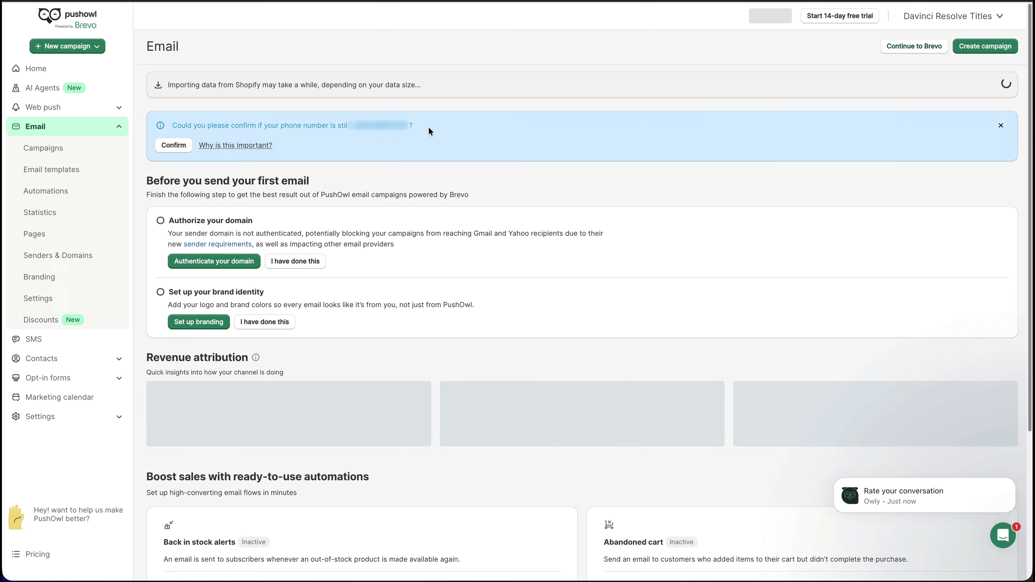
left_click(182, 147)
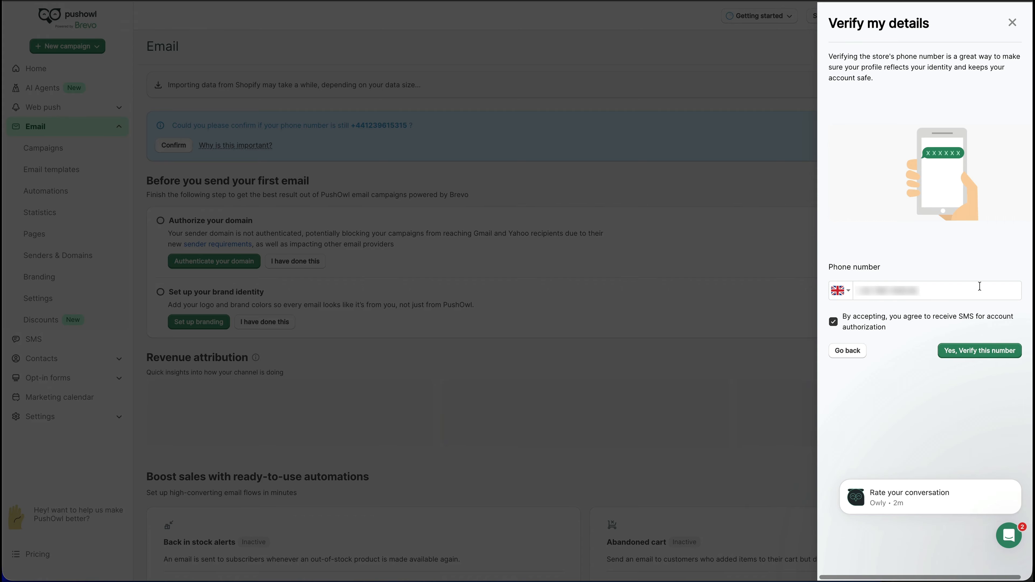
Send an SMS code to the store's phone number, paste the six-digit code and verify it.
left_click(981, 355)
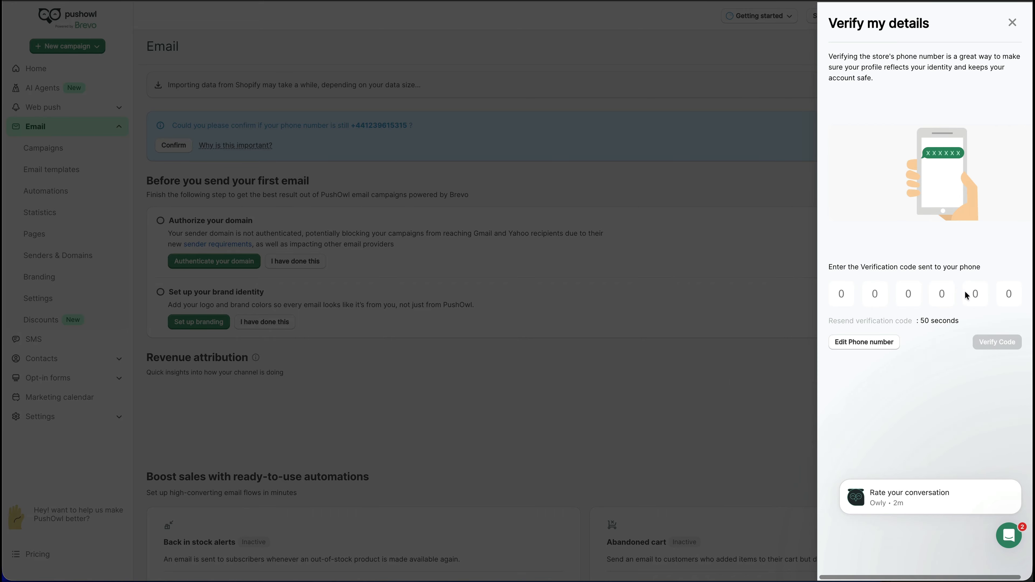
left_click(845, 299)
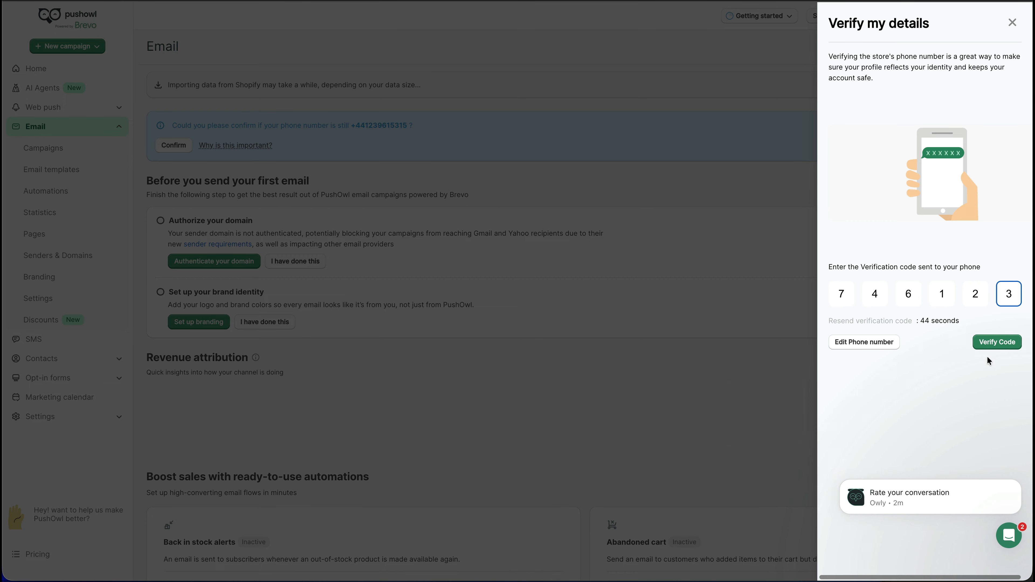
left_click(998, 342)
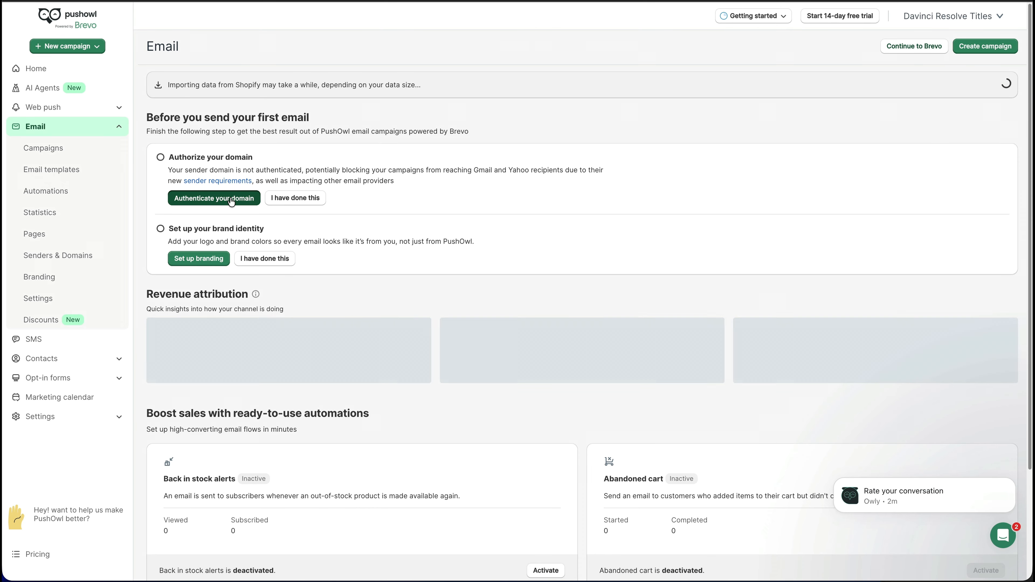
Add davinciresolvetitles.com as a sending domain and choose to authenticate it yourself.
left_click(229, 198)
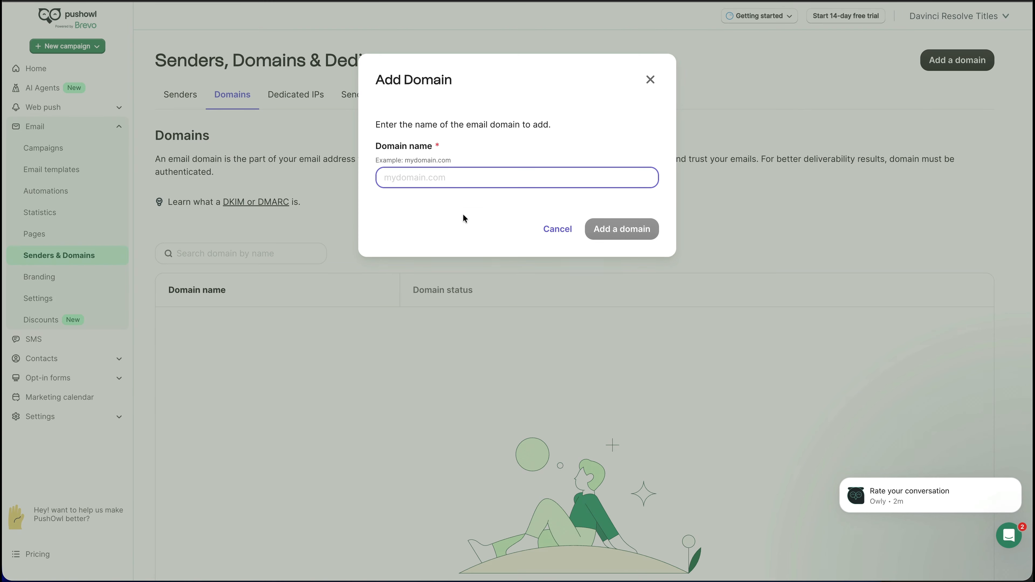
type("davinciresolvetitles.com")
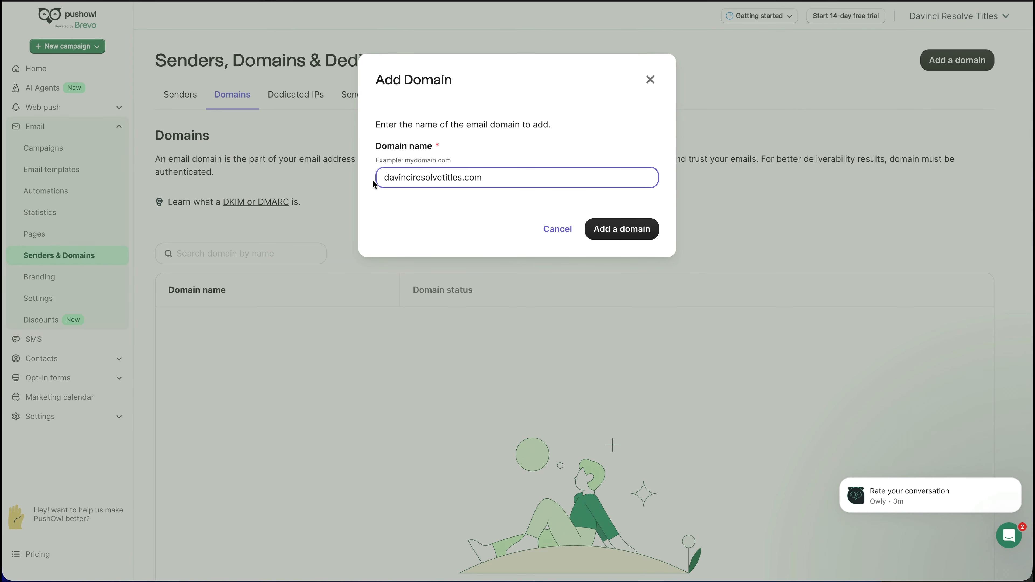
left_click(626, 229)
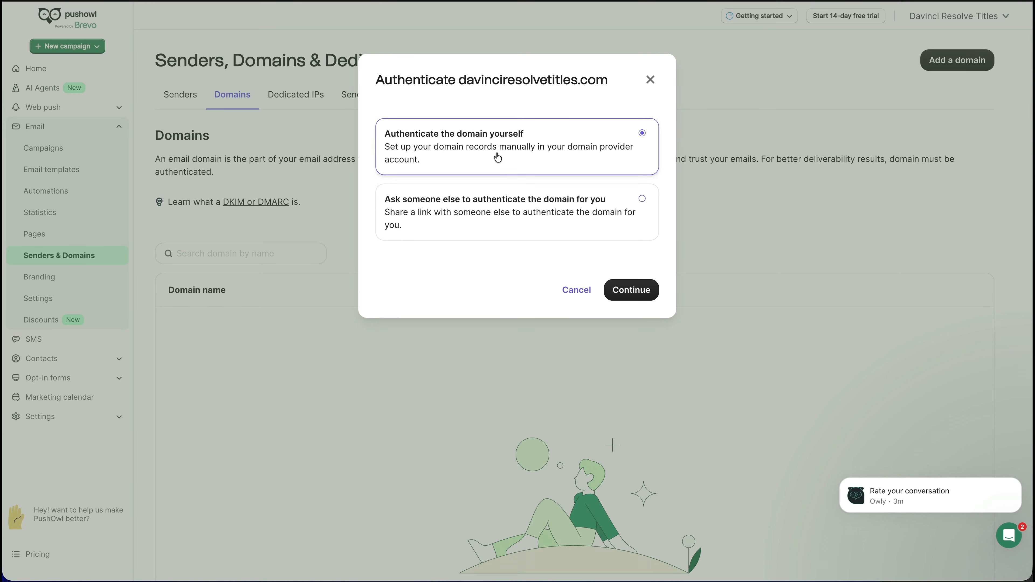
left_click(630, 290)
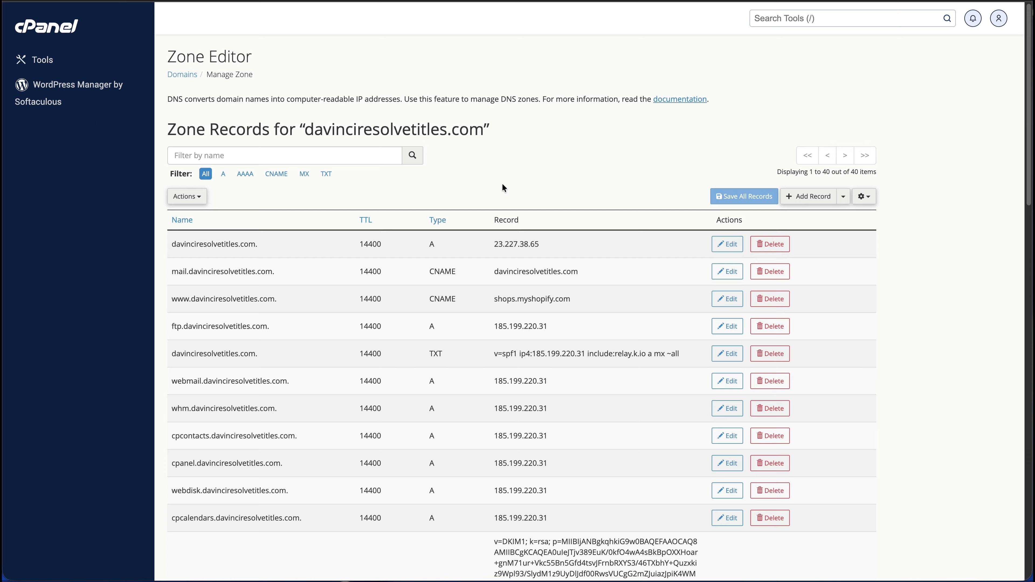
Add a TXT record on the root domain holding the Brevo code value, and save it.
left_click(844, 197)
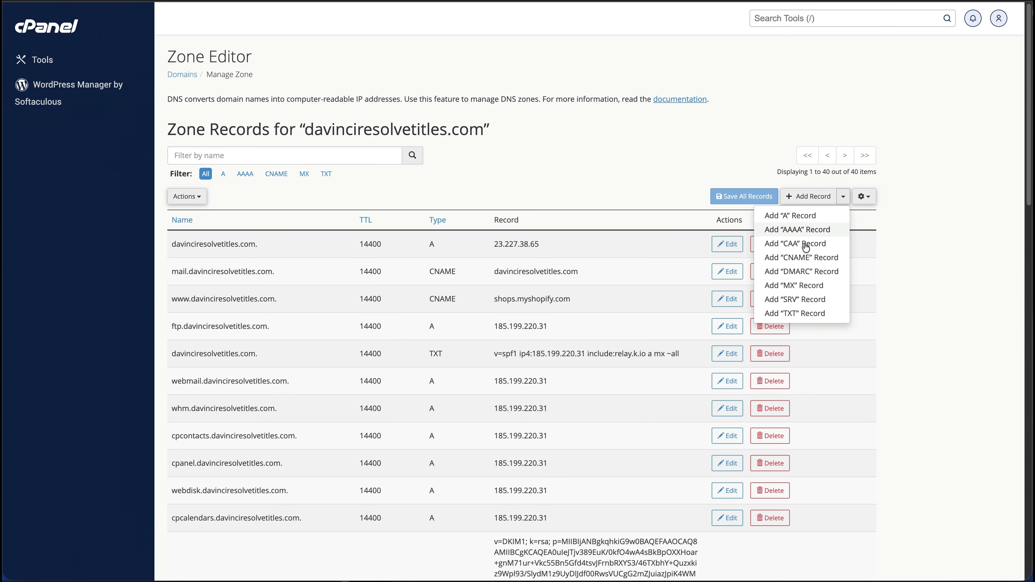
left_click(794, 313)
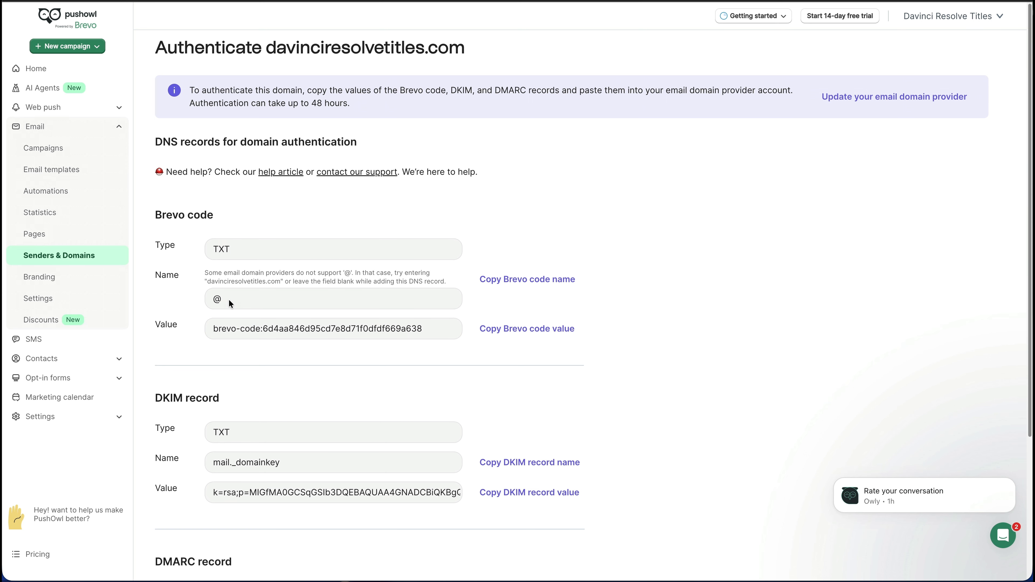
left_click(521, 329)
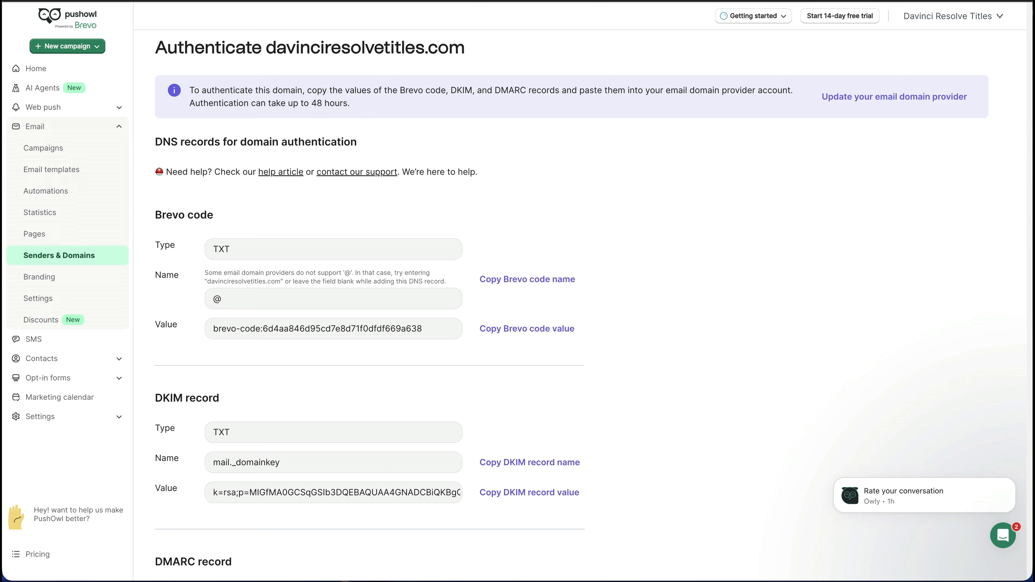
left_click(340, 2)
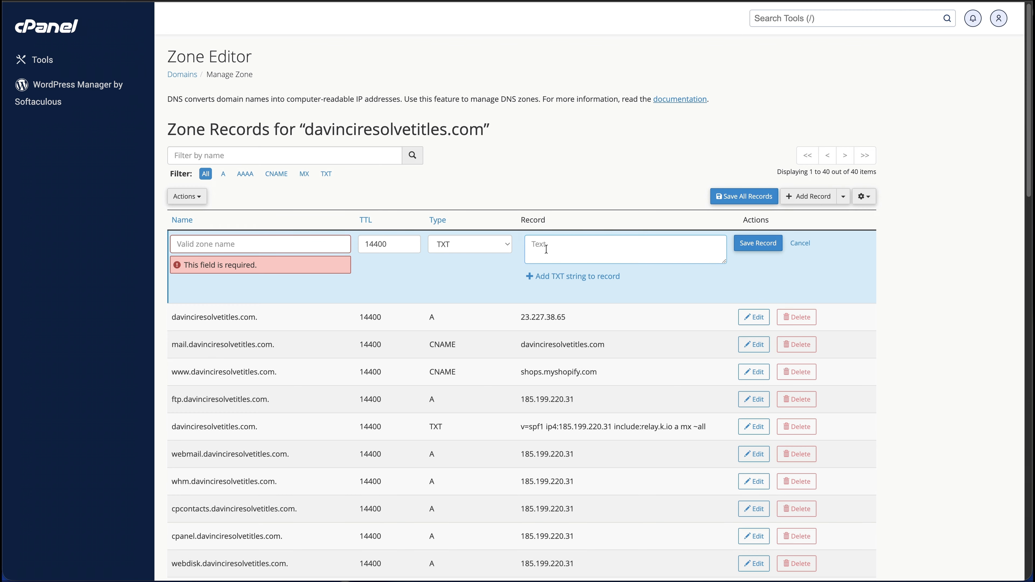
type("brevo-code:6d4aa846d95cd7e8d71f0dfdf669a638")
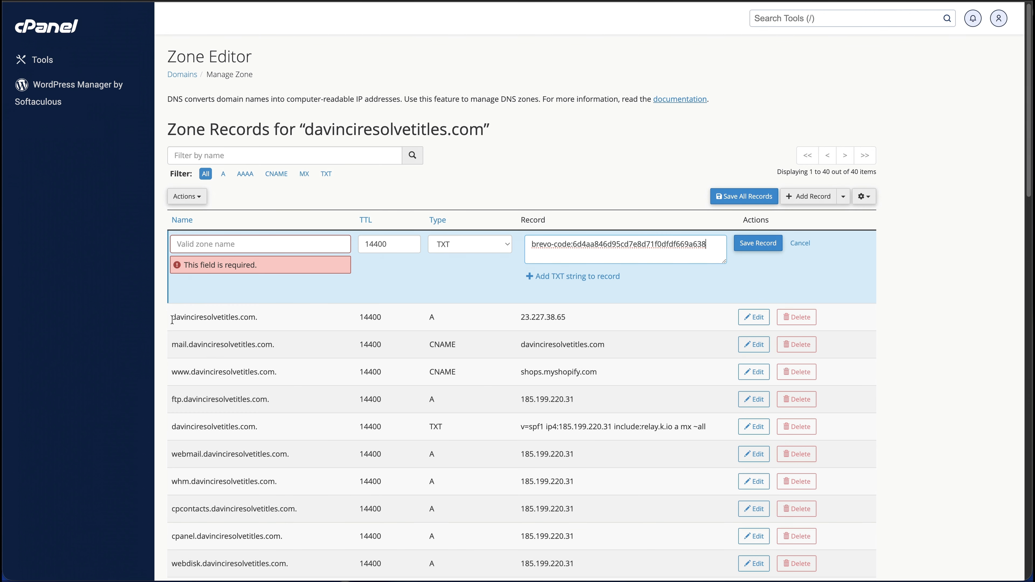
left_click_drag(171, 317, 254, 317)
key("super+c")
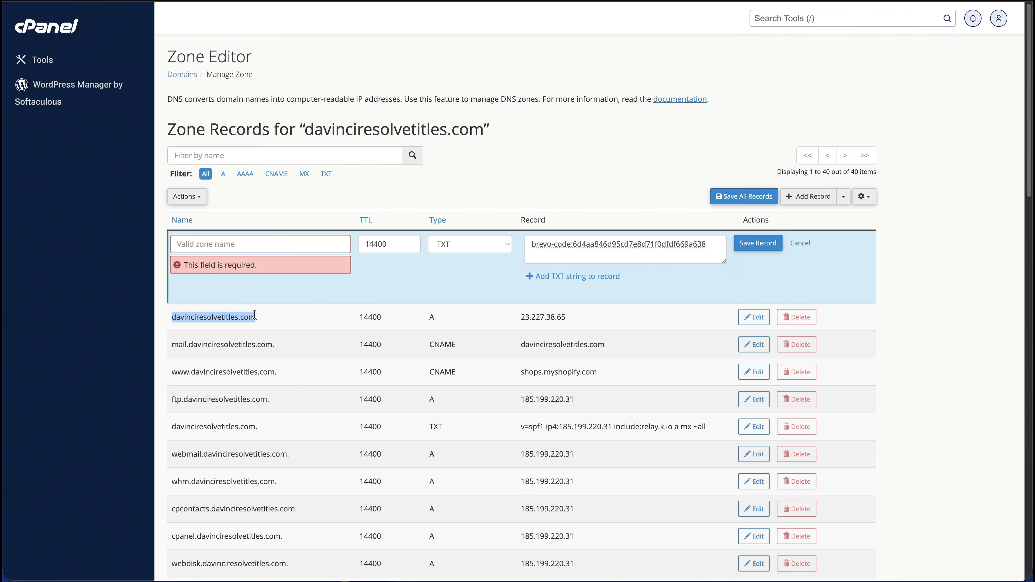
left_click(246, 240)
key("super+v")
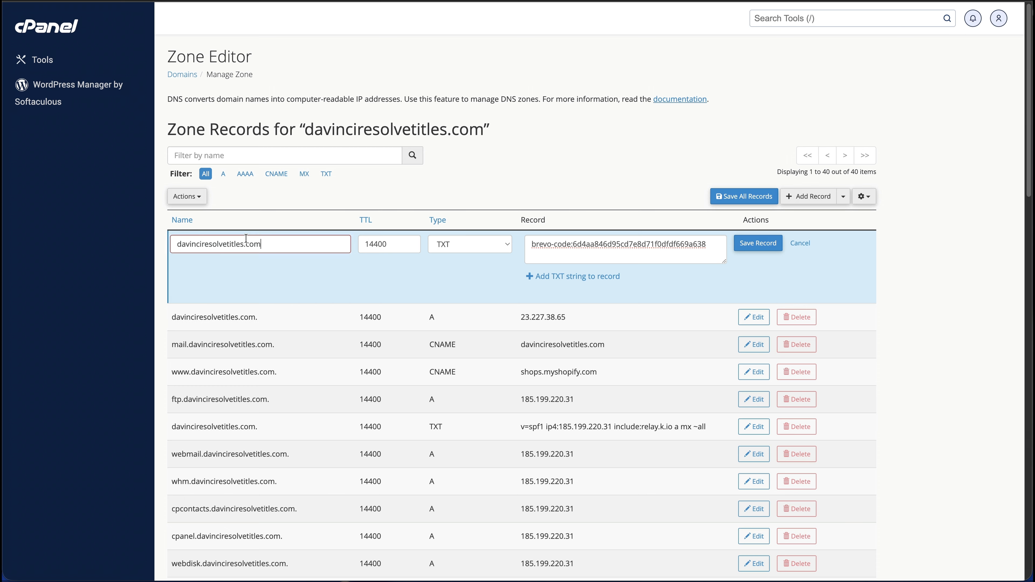
left_click(762, 245)
Add a mail._domainkey TXT record with the DKIM key copied from Brevo.
left_click(843, 196)
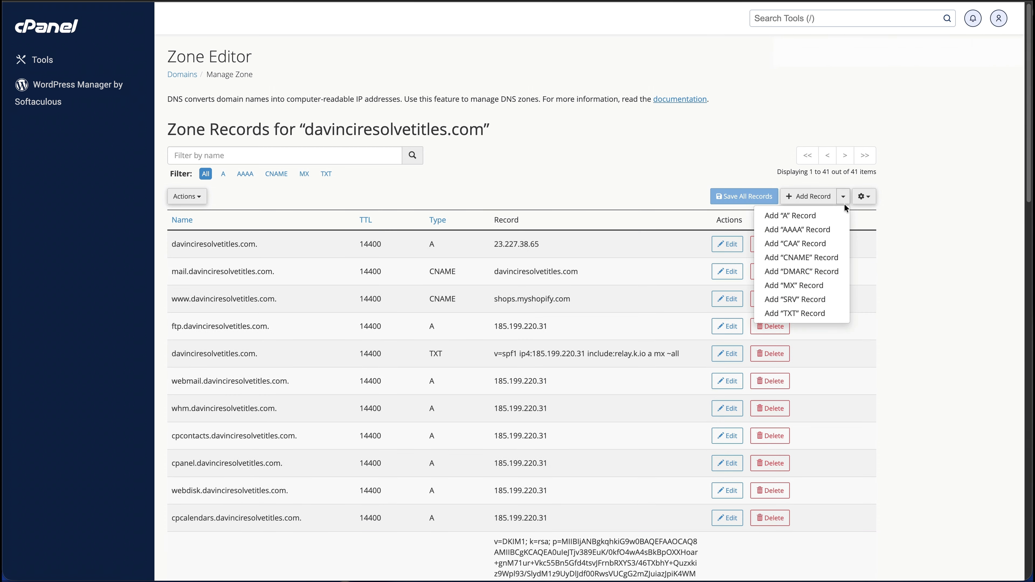
left_click(799, 318)
left_click(272, 244)
type("mail._domainkey")
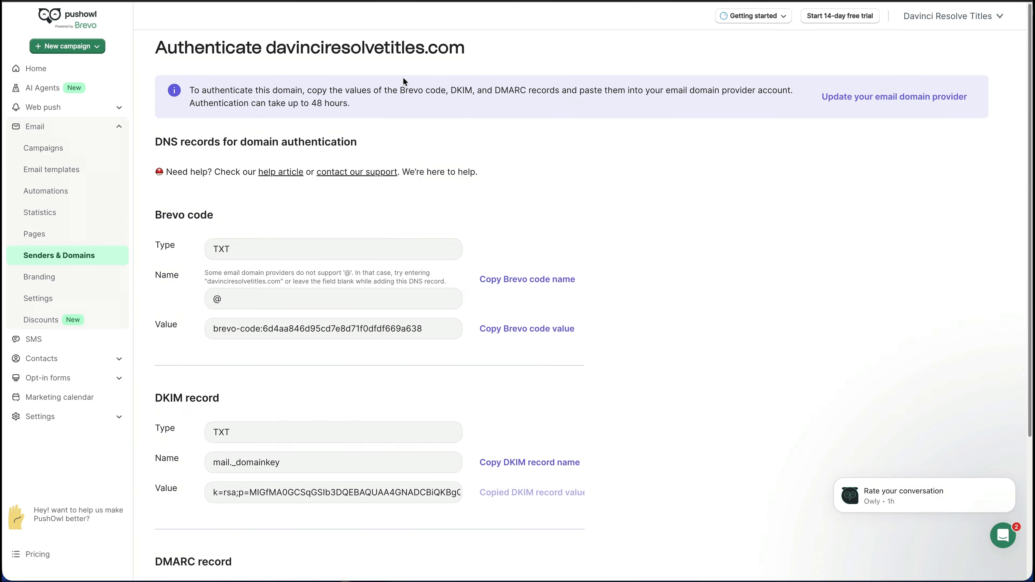
left_click(605, 246)
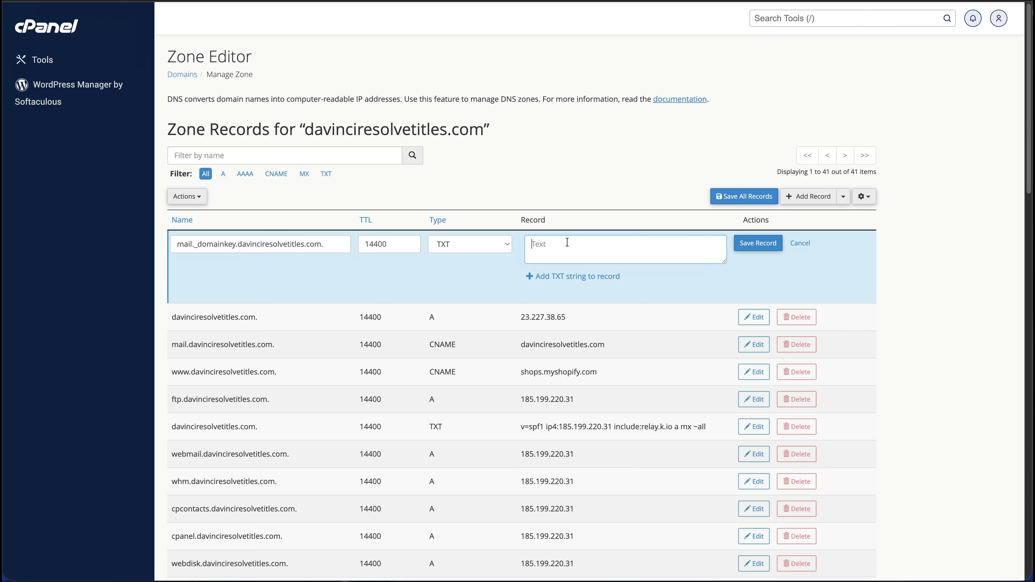
key("super+v")
left_click(757, 243)
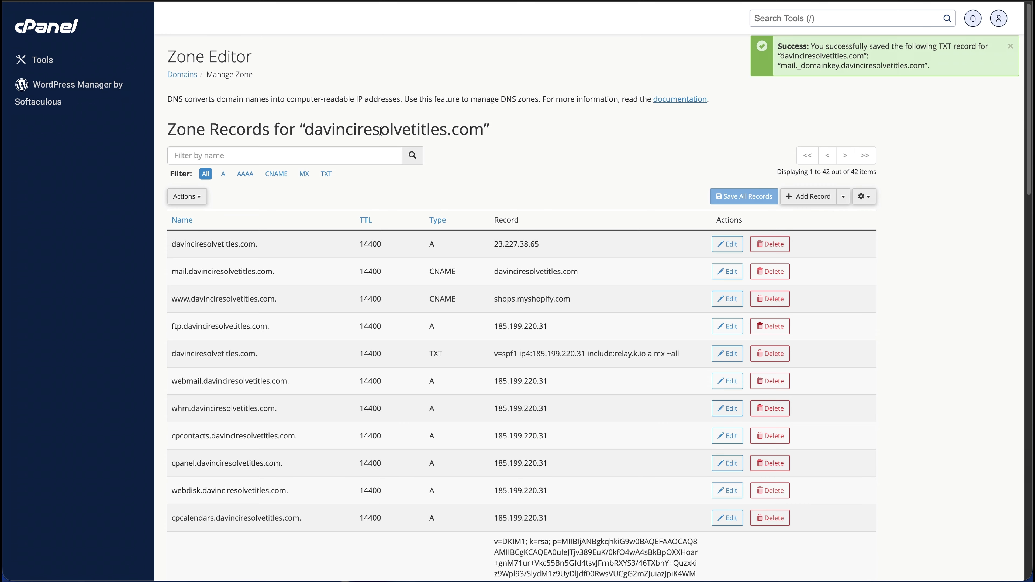
left_click(843, 196)
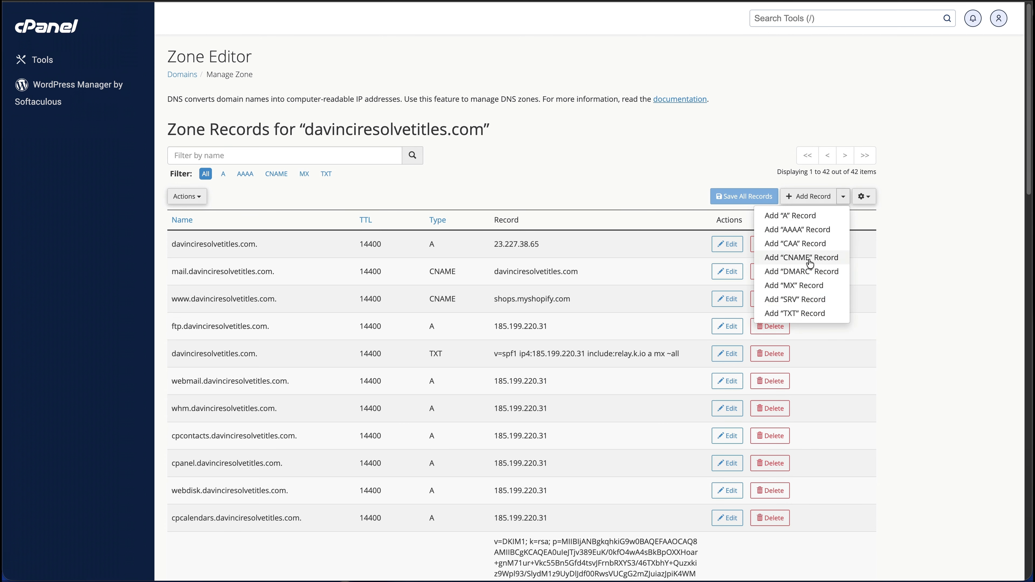
Start a third TXT record for DMARC named _dmarc.
left_click(799, 315)
left_click(320, 250)
type("_dmarc")
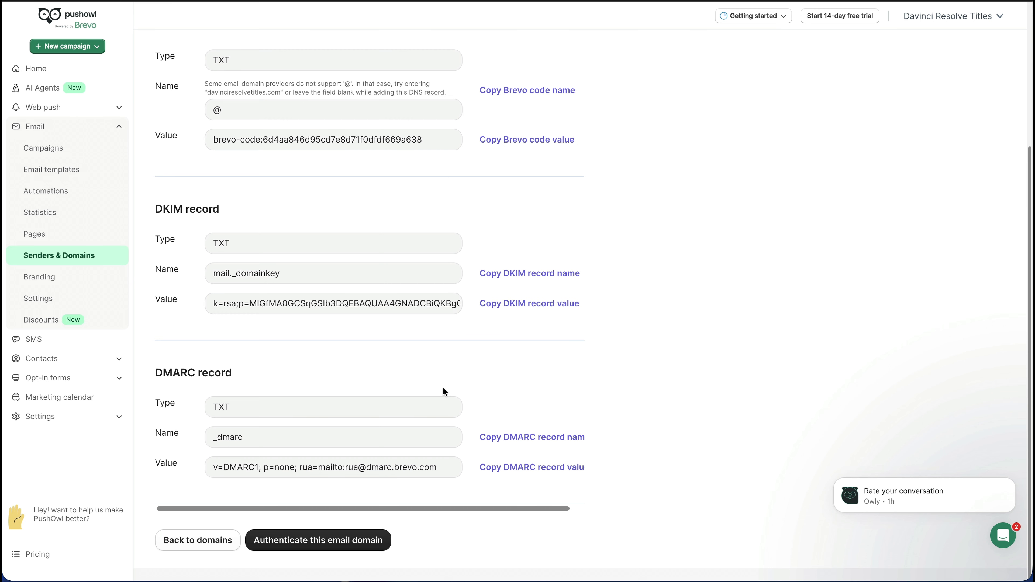
Paste the DMARC value into the _dmarc record and save it.
left_click(554, 254)
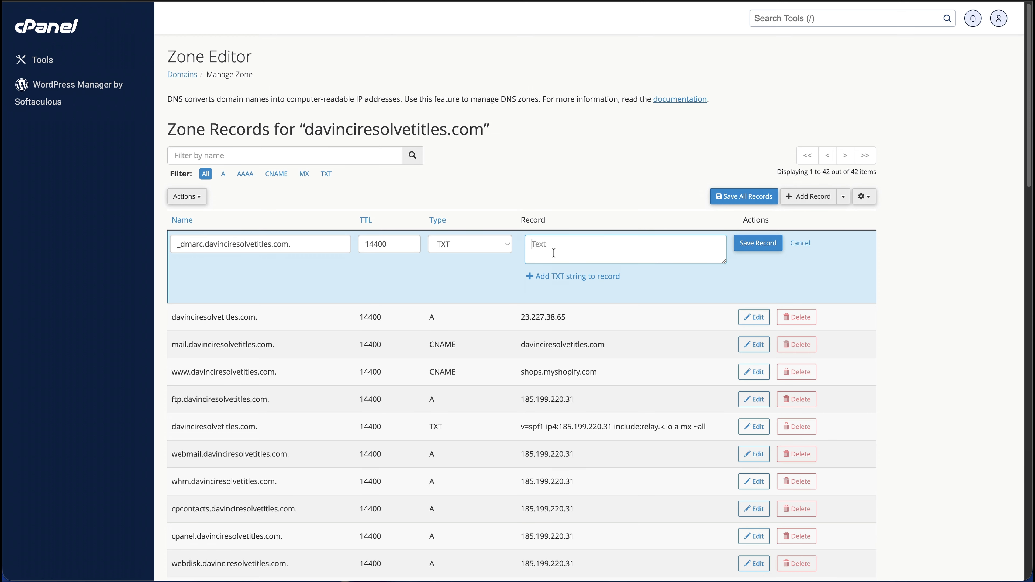
key("super+v")
left_click(758, 243)
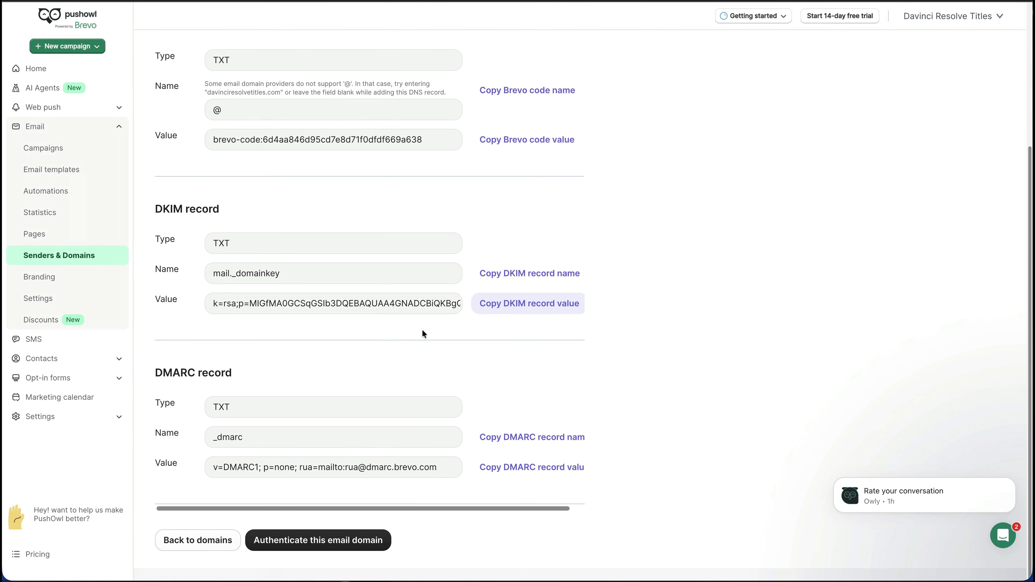
Request authentication of davinciresolvetitles.com and dismiss the up-to-48-hours notice.
left_click(354, 543)
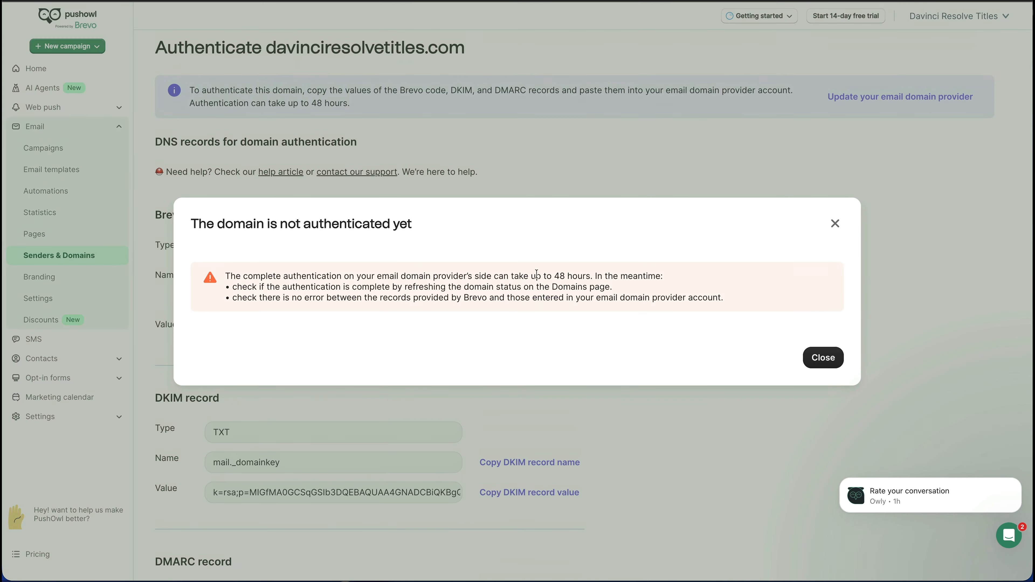
left_click_drag(543, 276, 599, 275)
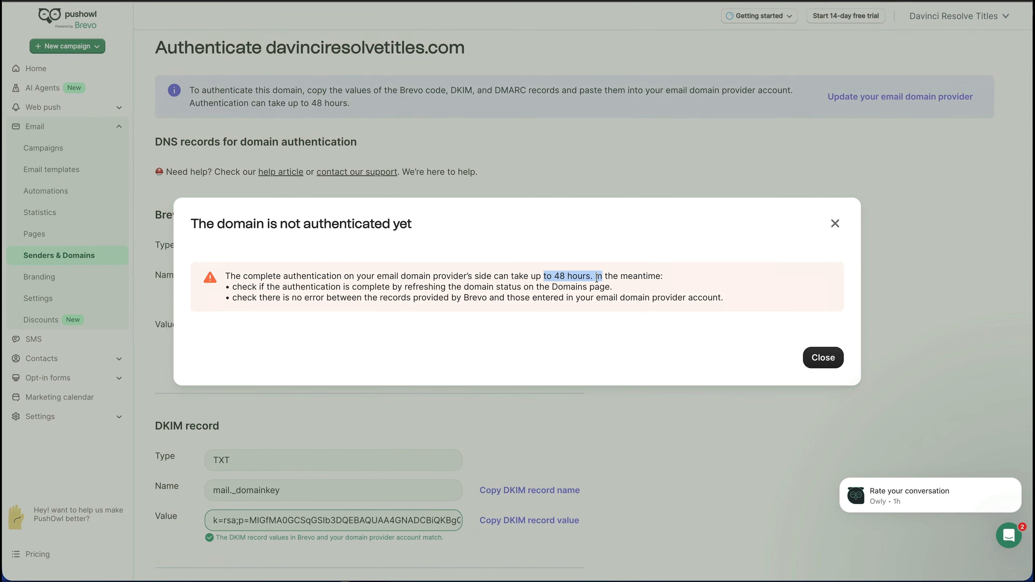
left_click(823, 358)
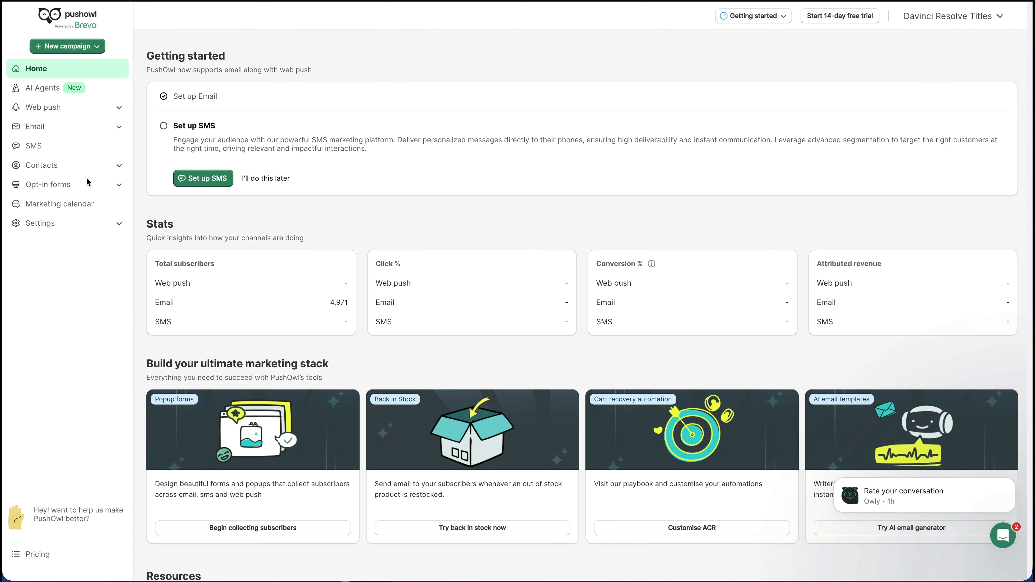
Create the Davinci Resolve contact list in the Synced Contacts folder.
left_click(118, 168)
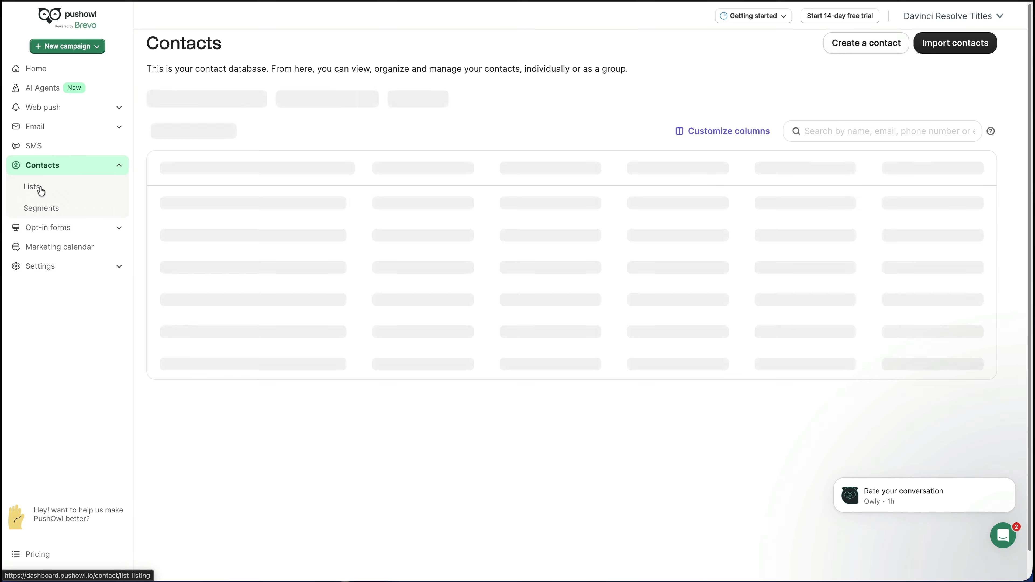
left_click(41, 188)
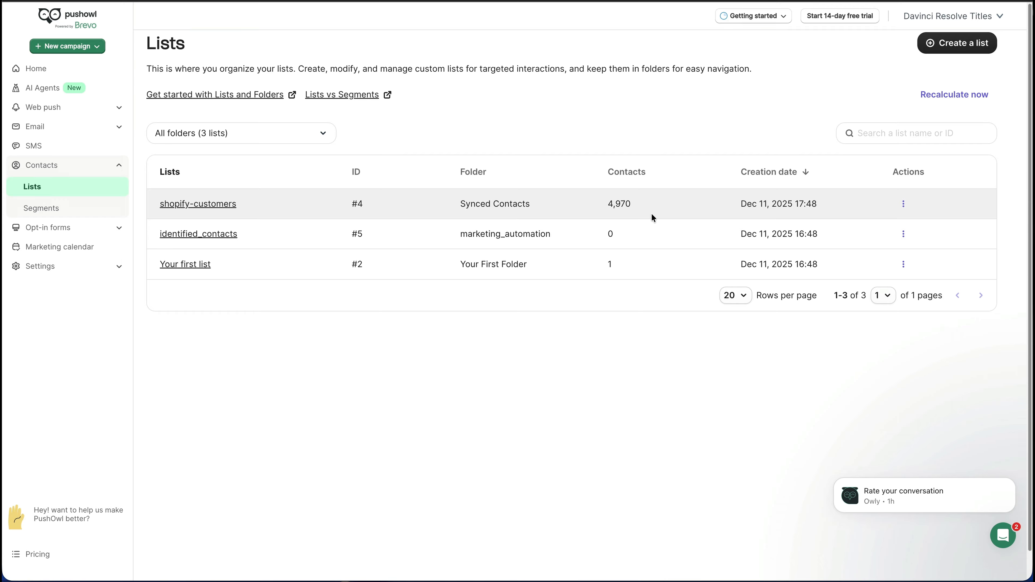
left_click(959, 46)
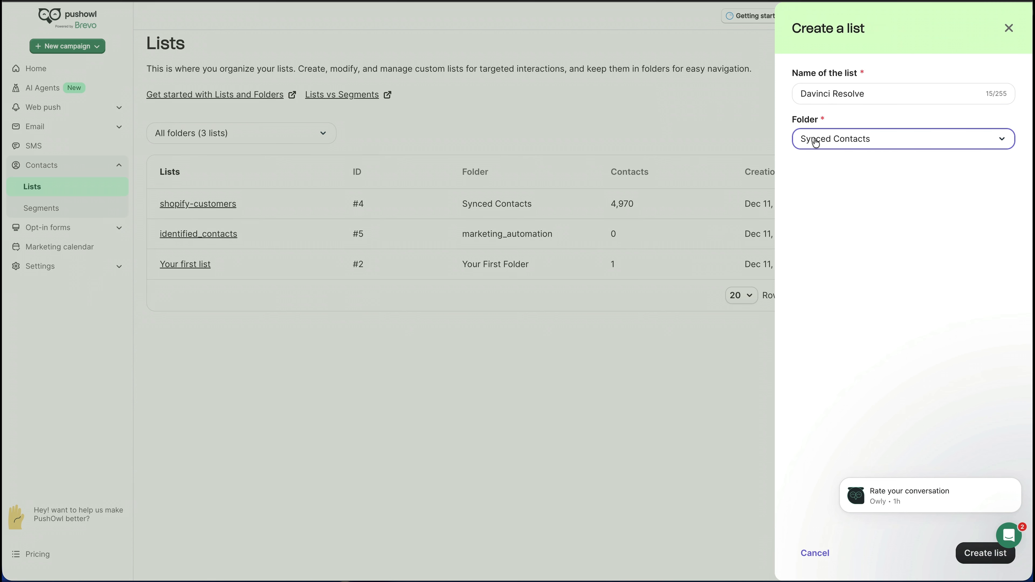
left_click(815, 141)
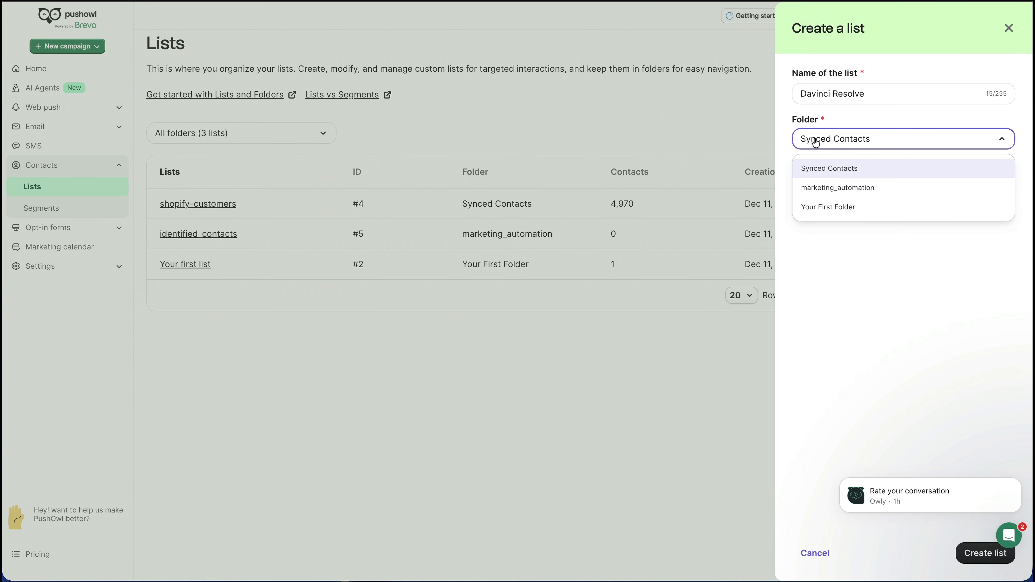
left_click(849, 168)
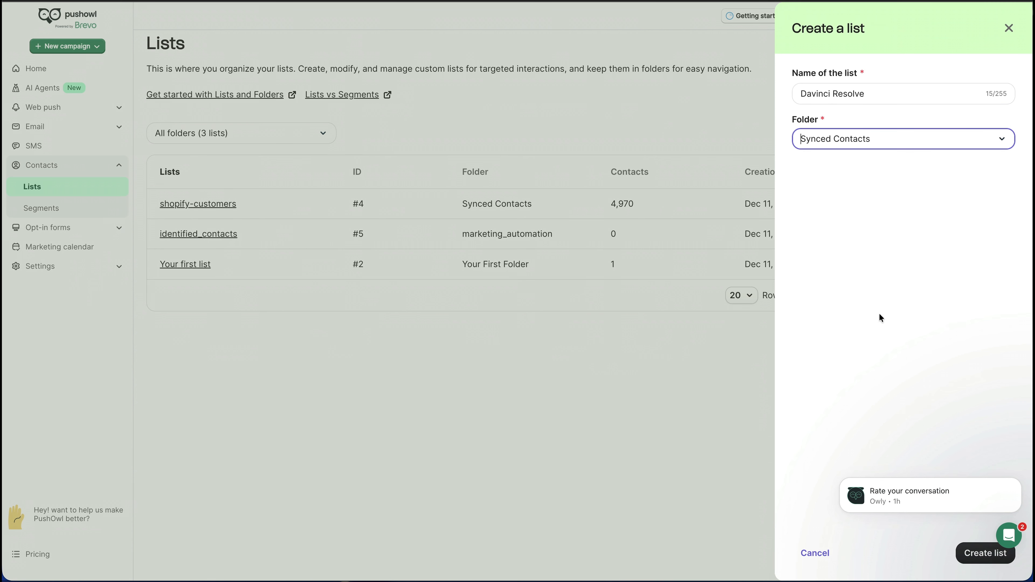
left_click(977, 545)
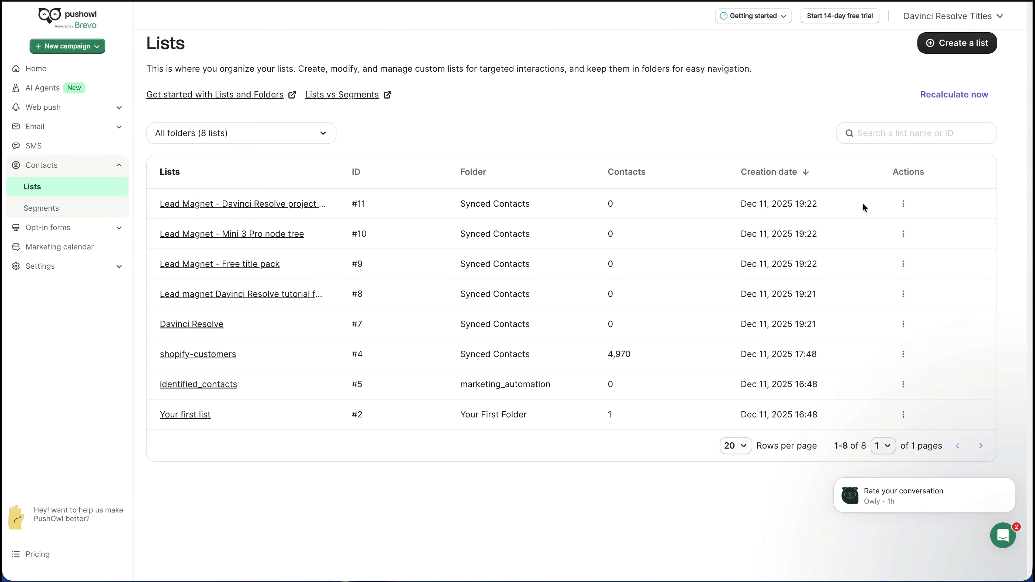
Look at contact import options for the newest Lead Magnet list, then go to Opt-in forms.
left_click(904, 206)
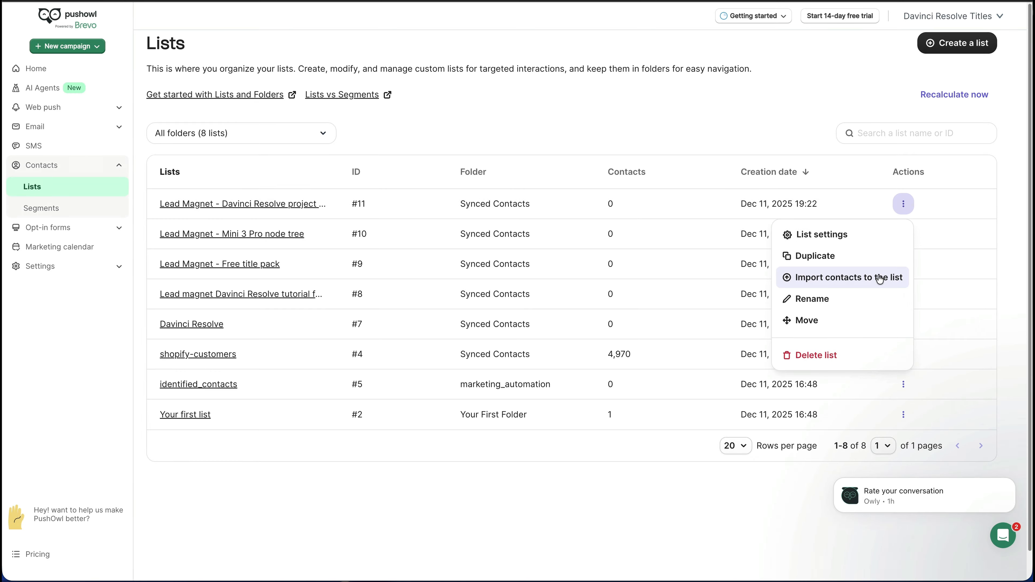
left_click(844, 287)
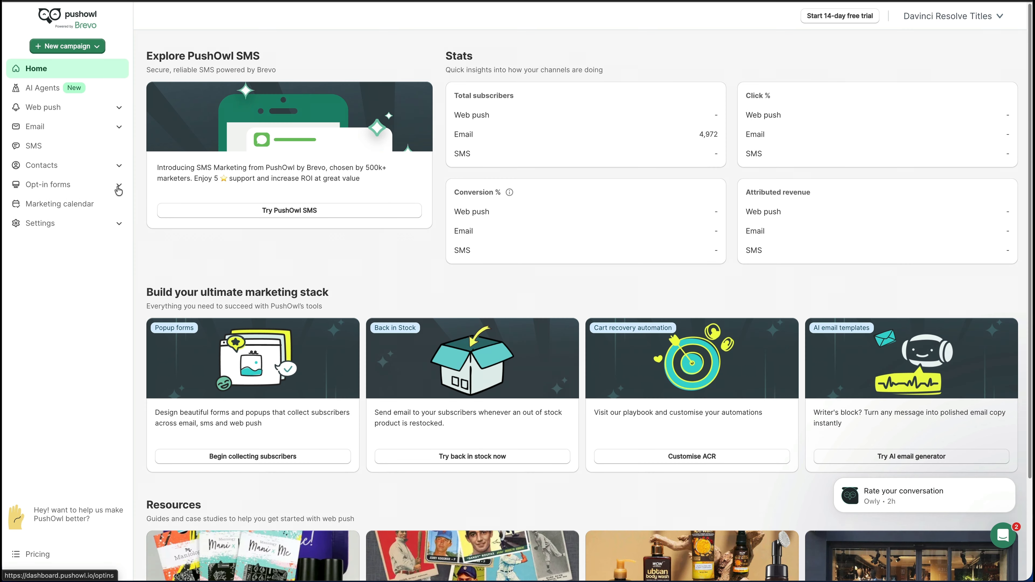
left_click(92, 187)
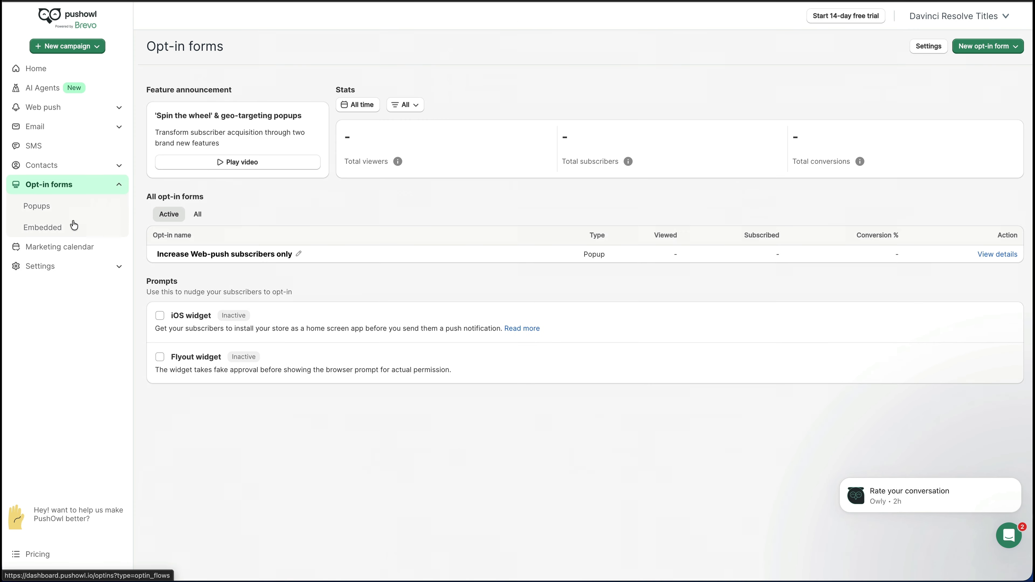
Start a new embedded opt-in form from the Embedded Email Form (with image) template.
left_click(994, 48)
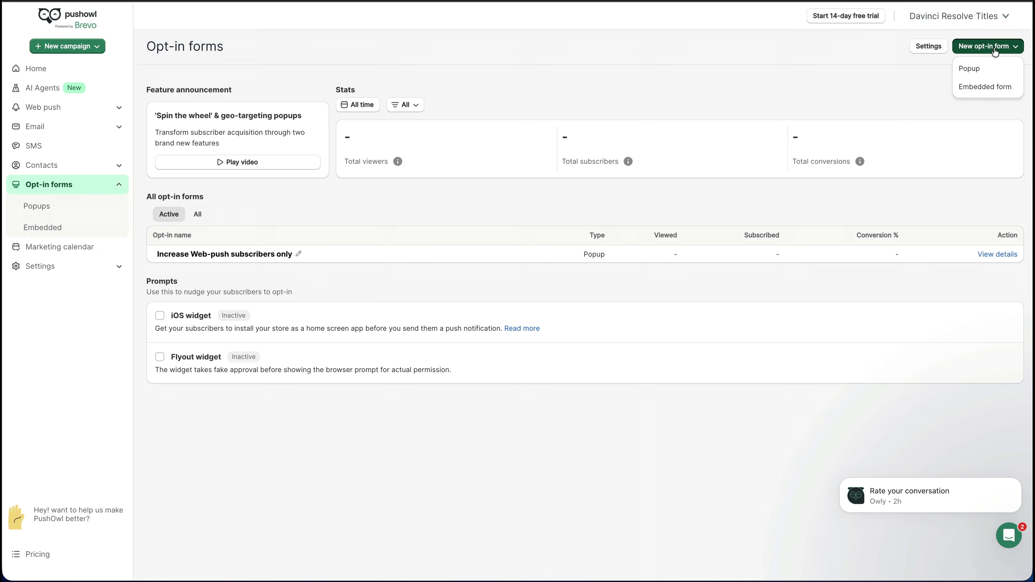
left_click(990, 88)
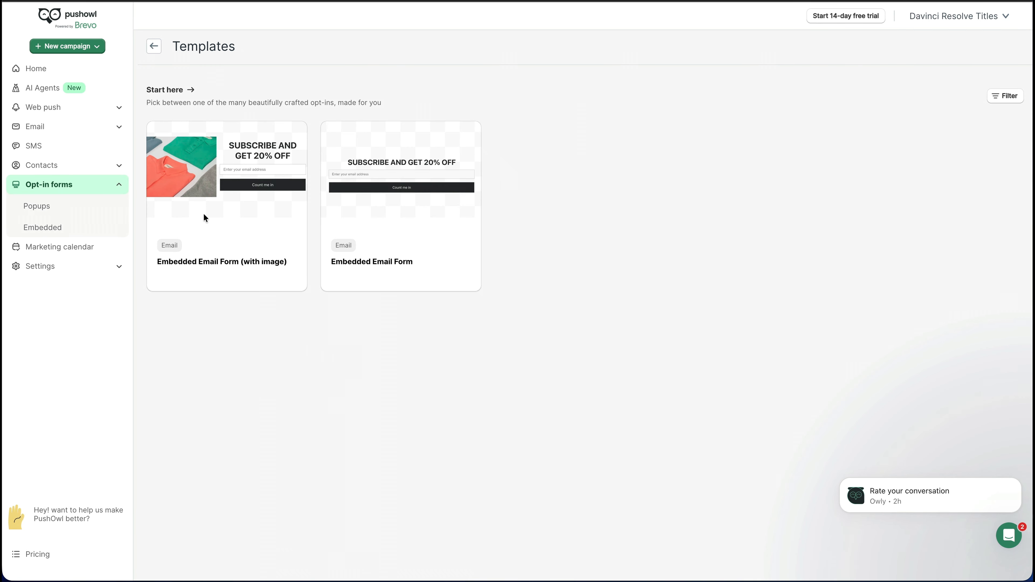
left_click(203, 174)
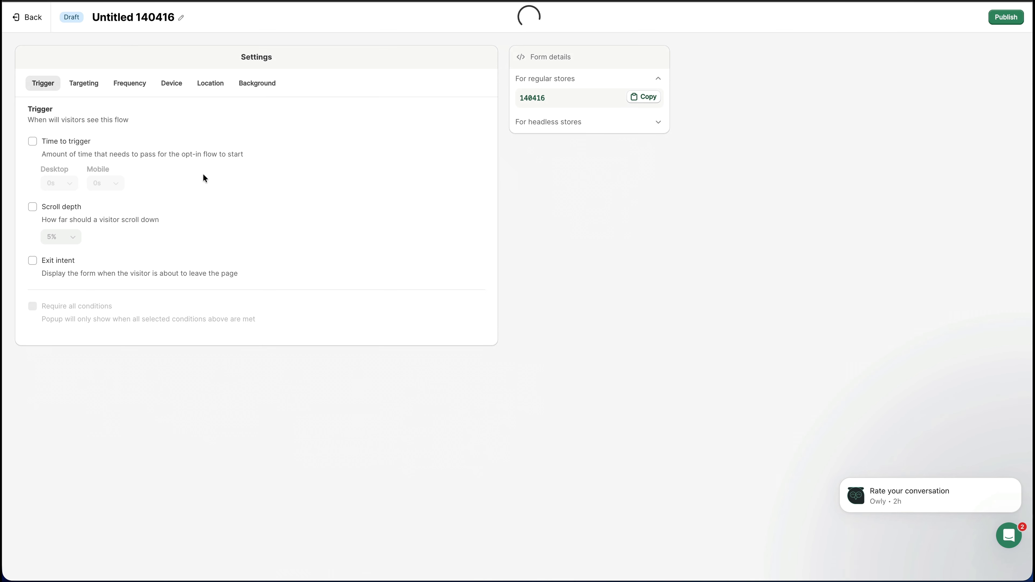
Replace the form's picture with Box - FREE.png, setting zoom to Manual at 100%.
left_click(198, 218)
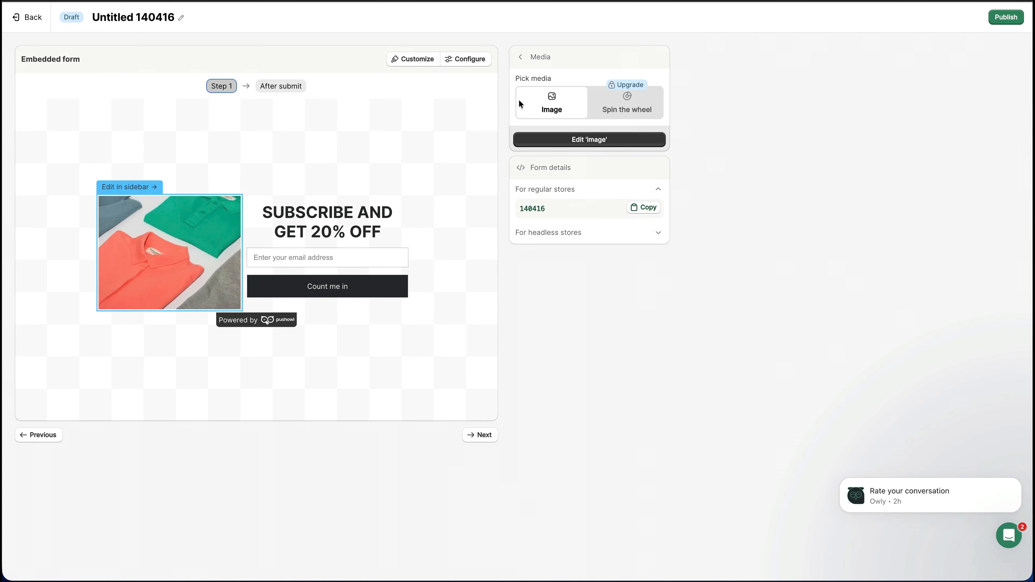
left_click(574, 140)
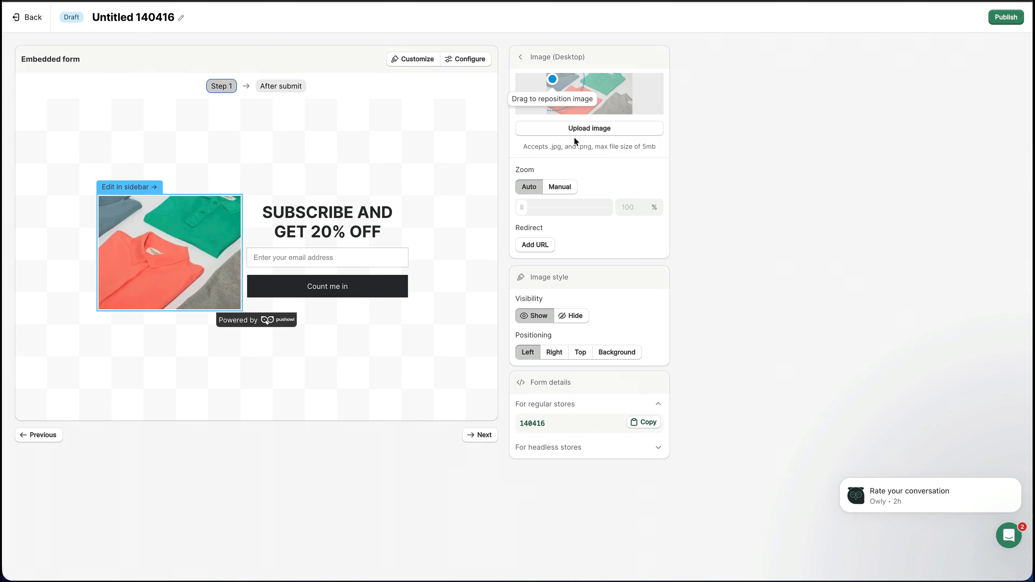
left_click(589, 130)
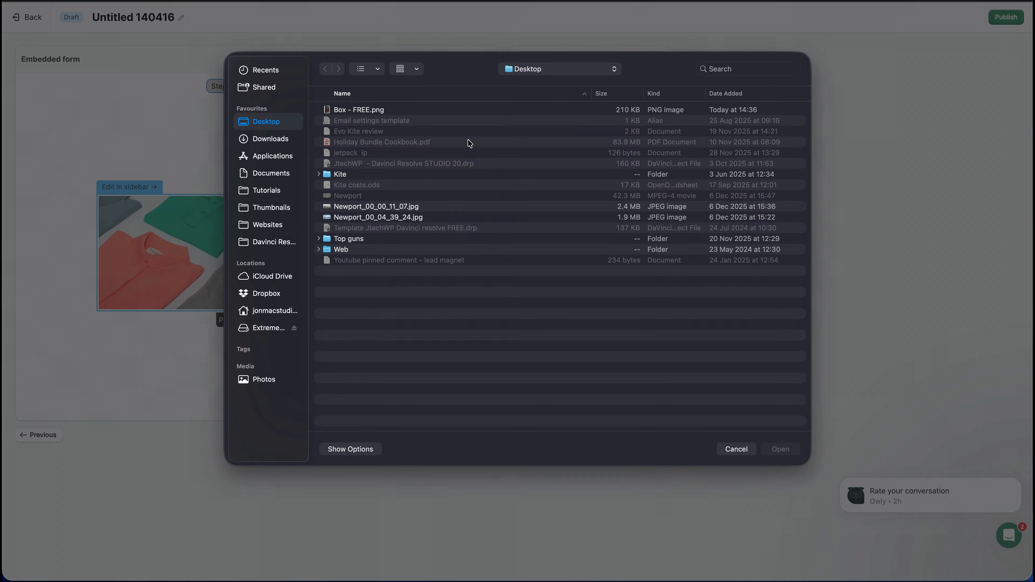
left_click(338, 108)
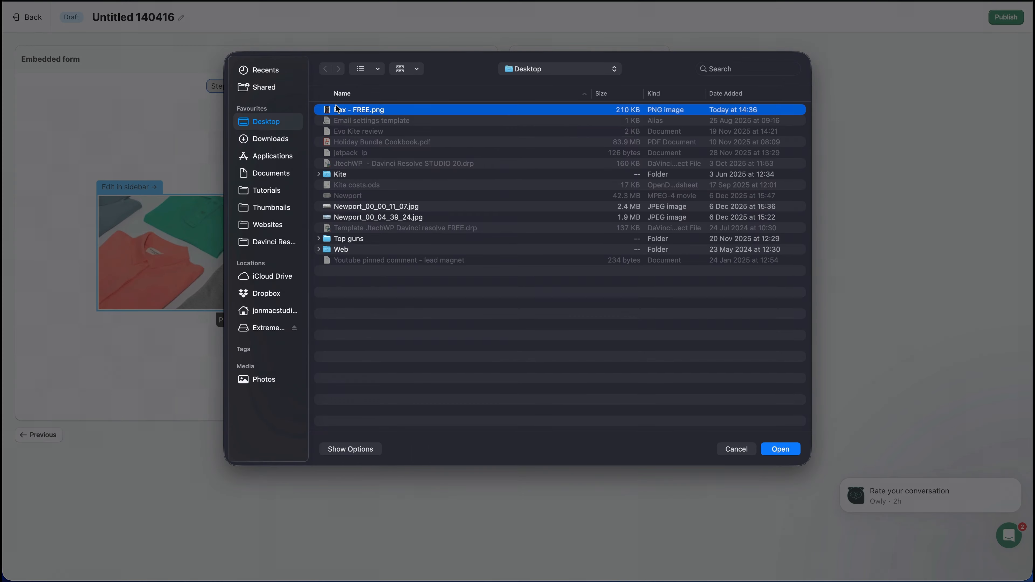
left_click(780, 449)
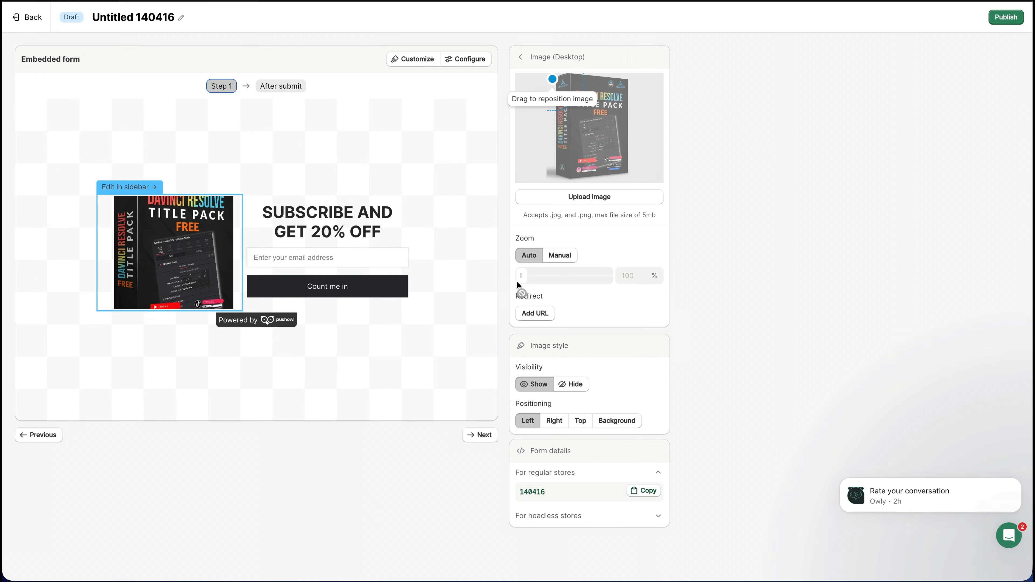
left_click(560, 255)
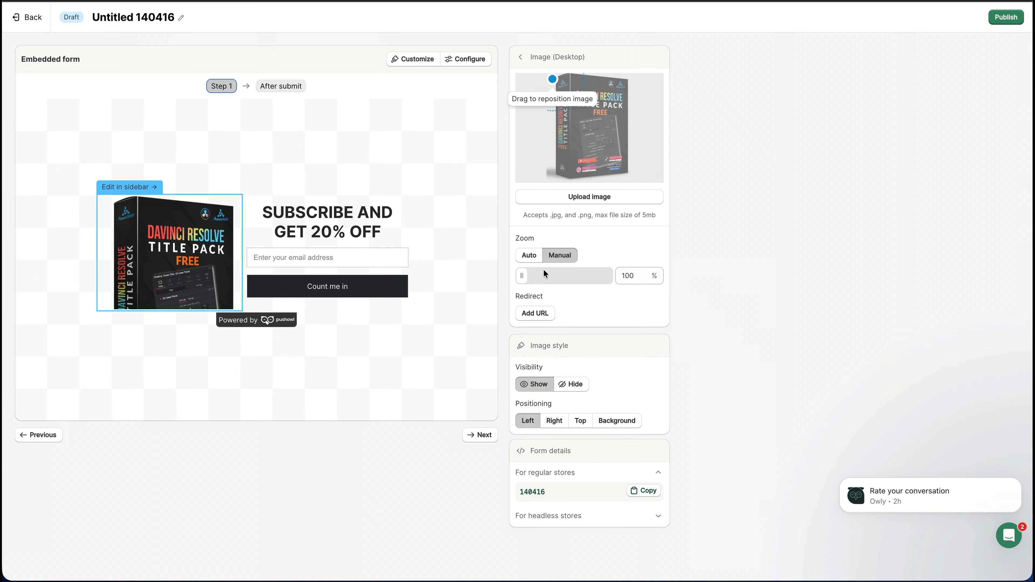
left_click_drag(522, 277, 490, 277)
left_click(358, 211)
left_click(390, 210)
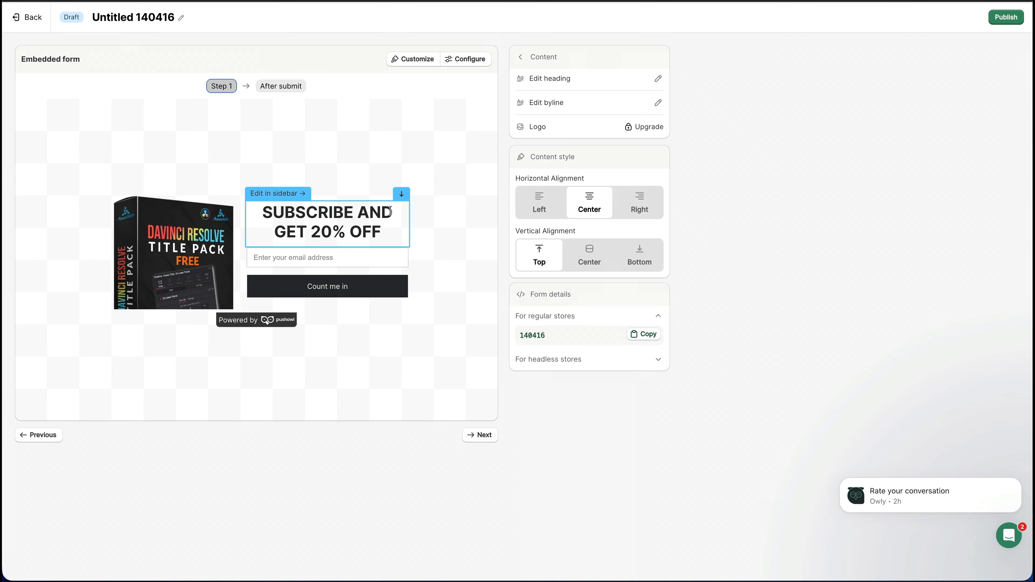
Change the heading's 'GET 20% OFF' to 'GET A FREE TITLE PACK'.
left_click(357, 212)
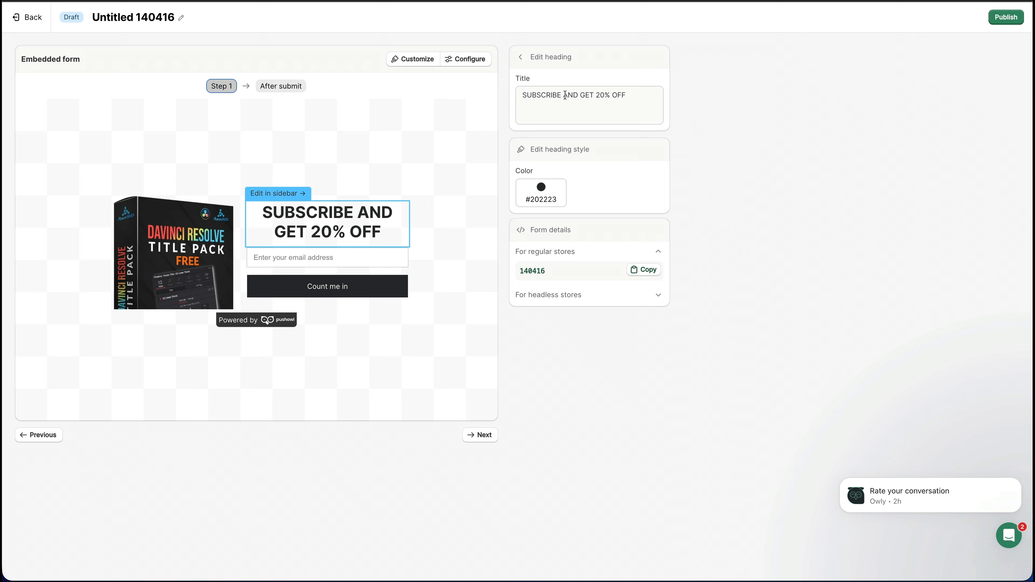
left_click_drag(581, 95, 638, 95)
type("GET A FREE TITLE PACK")
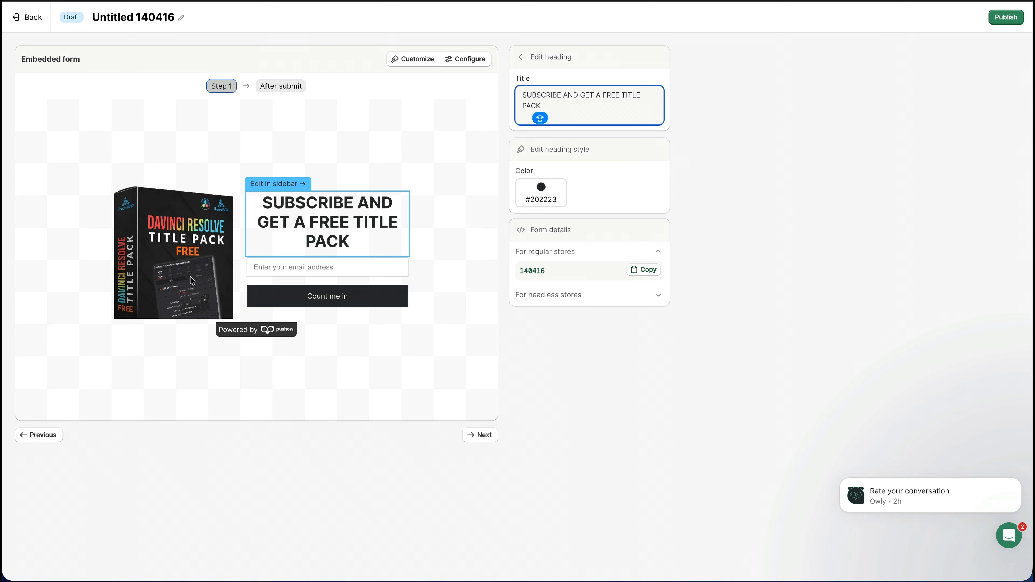
Add a FIRSTNAME custom field to the form and show the email consent checkbox.
left_click(328, 272)
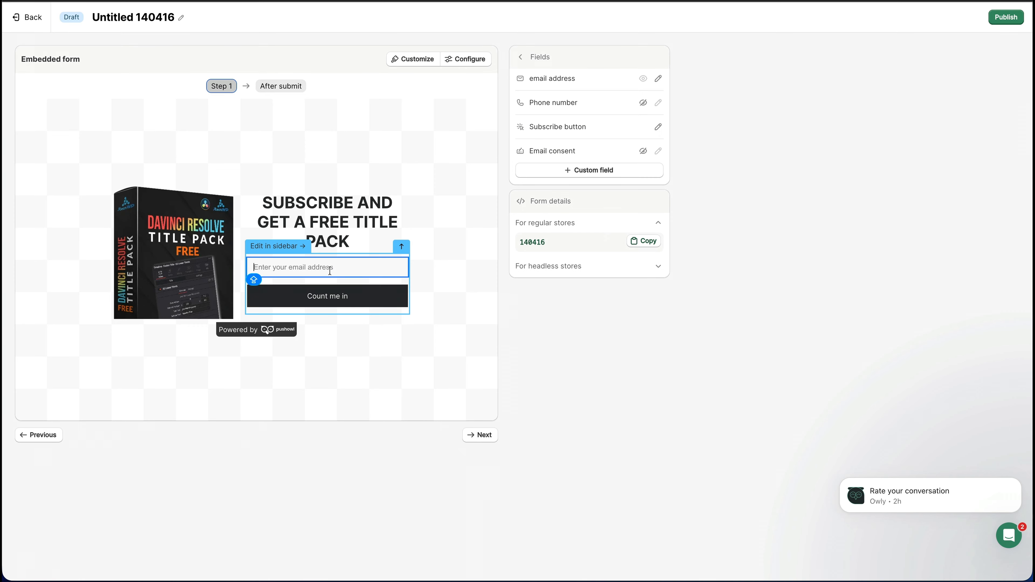
left_click(593, 172)
key("Caps_Lock")
type("NAME")
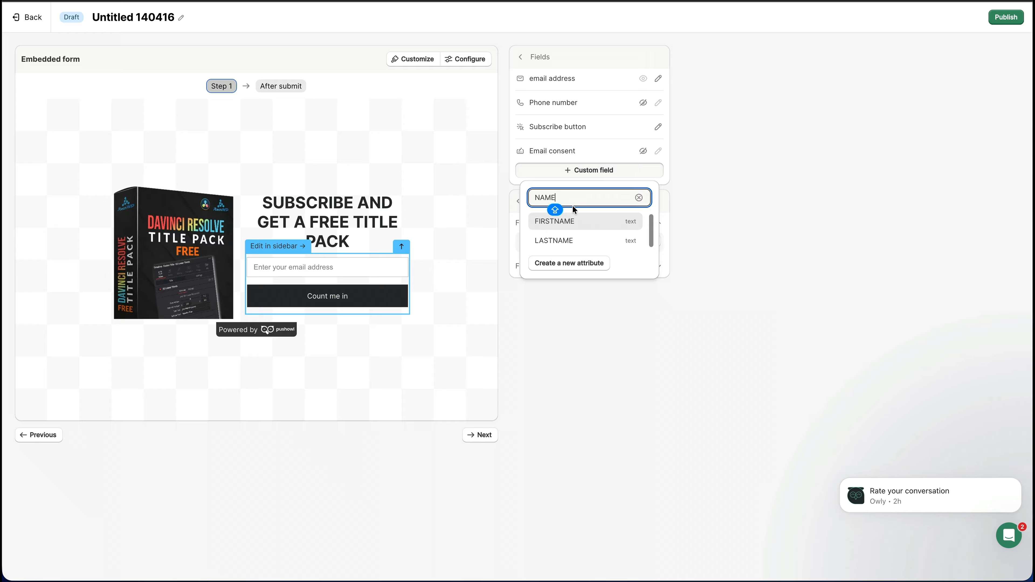
left_click(570, 221)
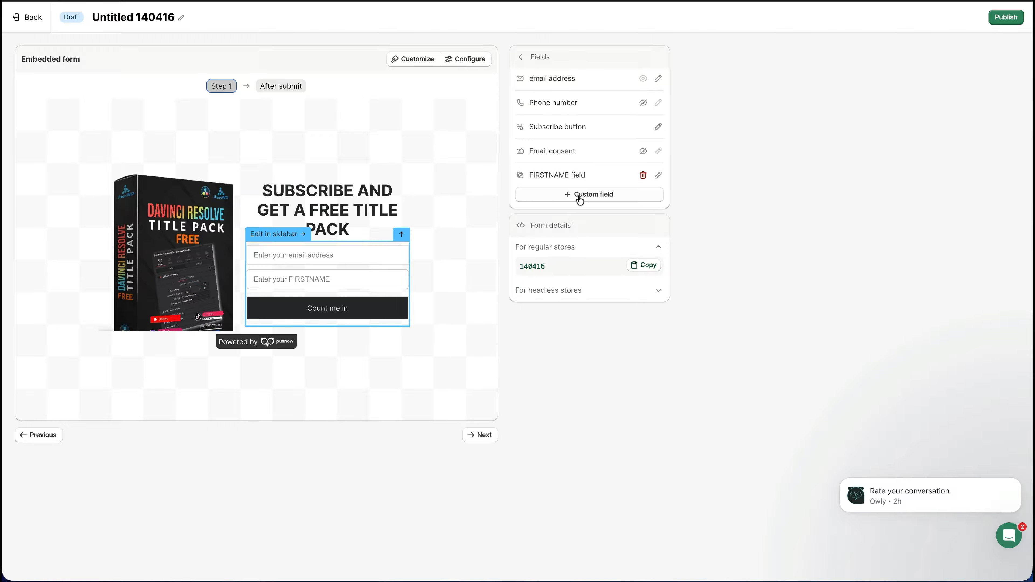
left_click(643, 152)
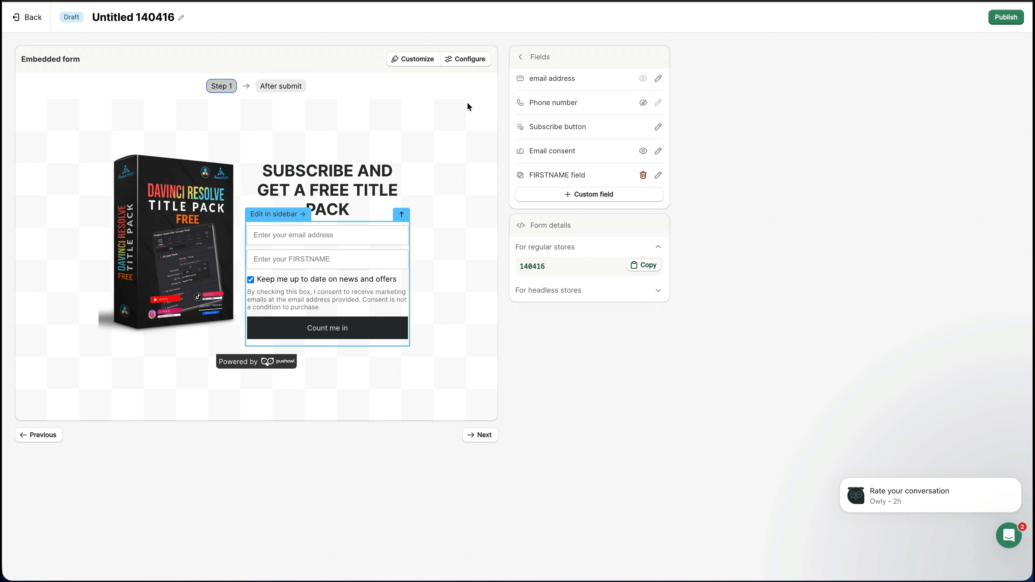
Send form subscribers to the Lead Magnet - Free title pack list and preview the 'YOU'RE ALL SET!' message.
left_click(468, 64)
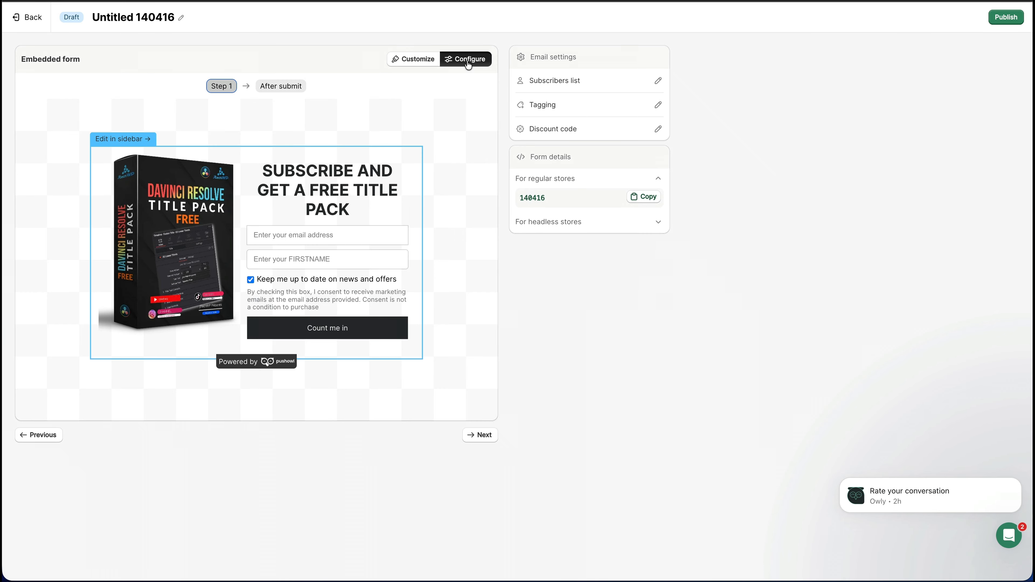
left_click(657, 81)
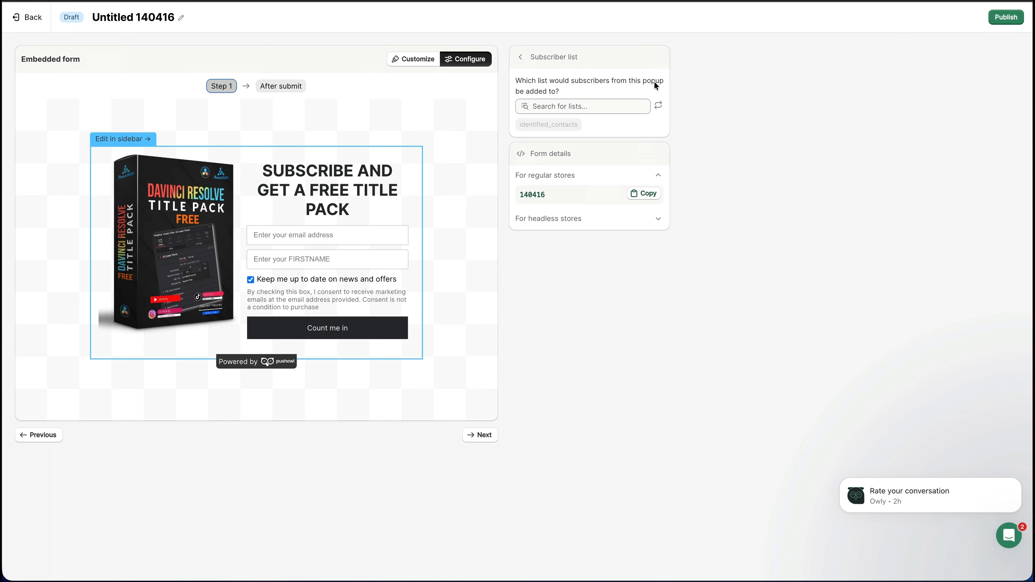
left_click(597, 105)
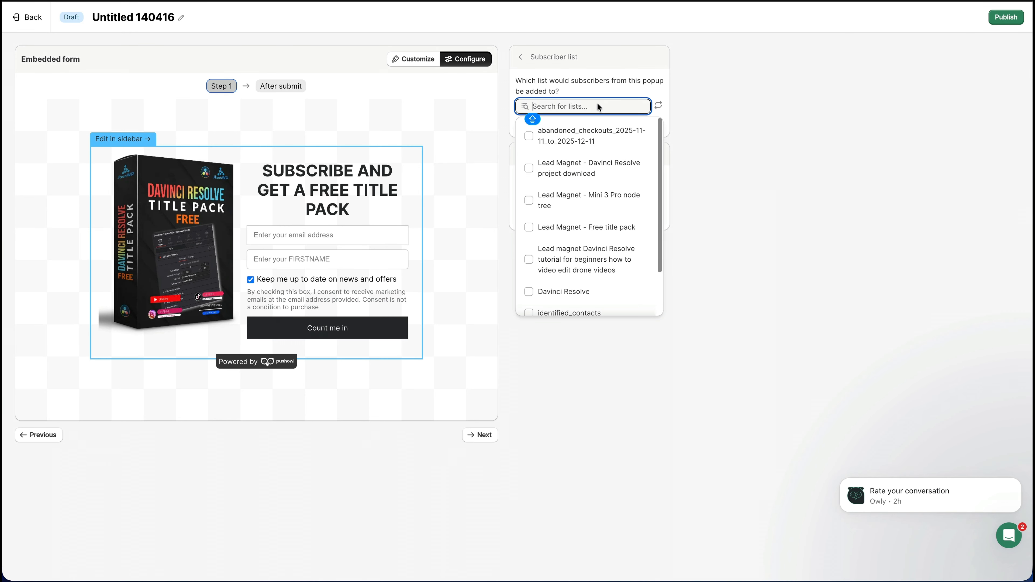
left_click(528, 228)
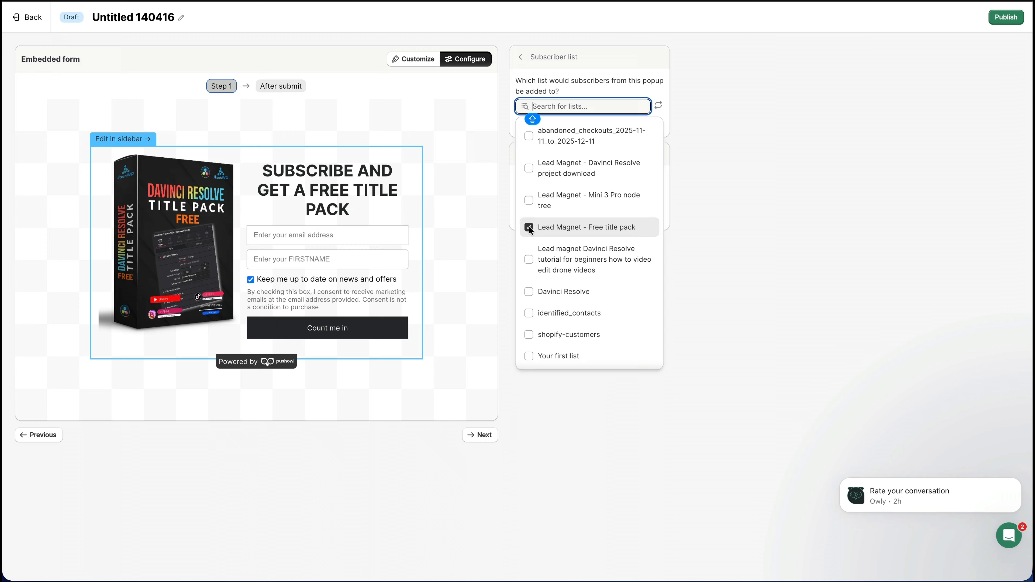
left_click(730, 235)
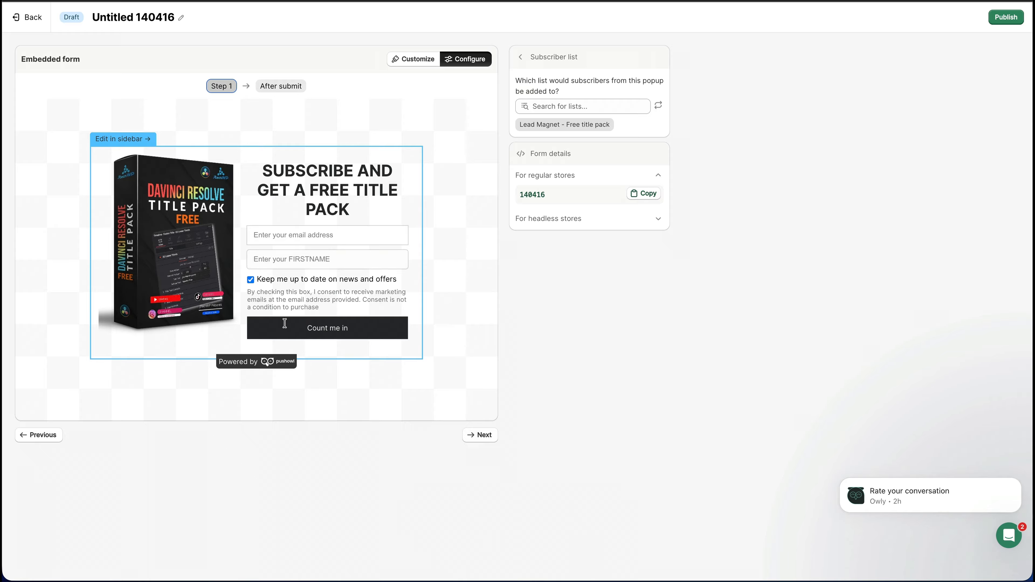
left_click(482, 436)
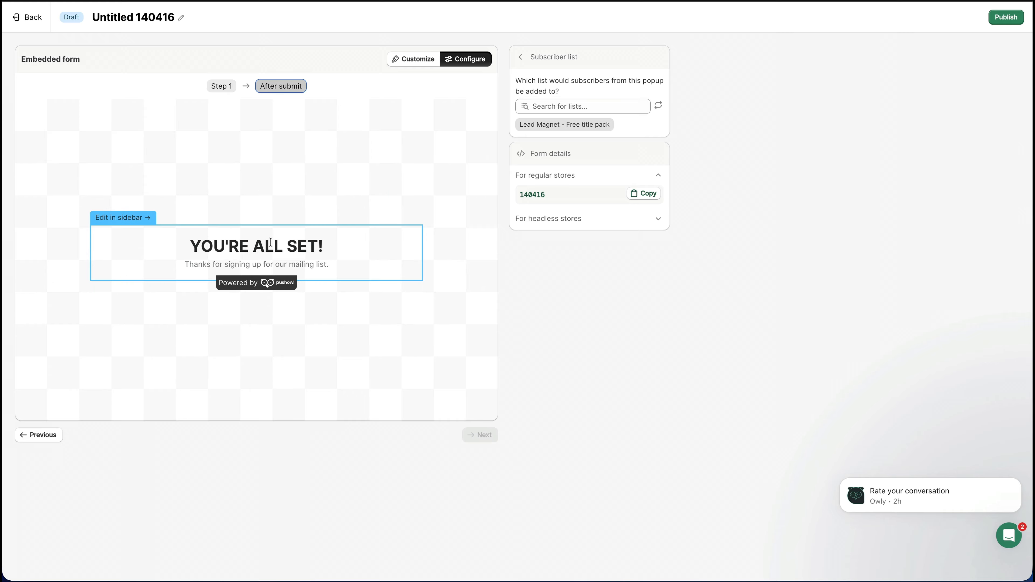
Rename the form from Untitled to 'Lead magnet - free title pack 140416' and publish it.
left_click(176, 21)
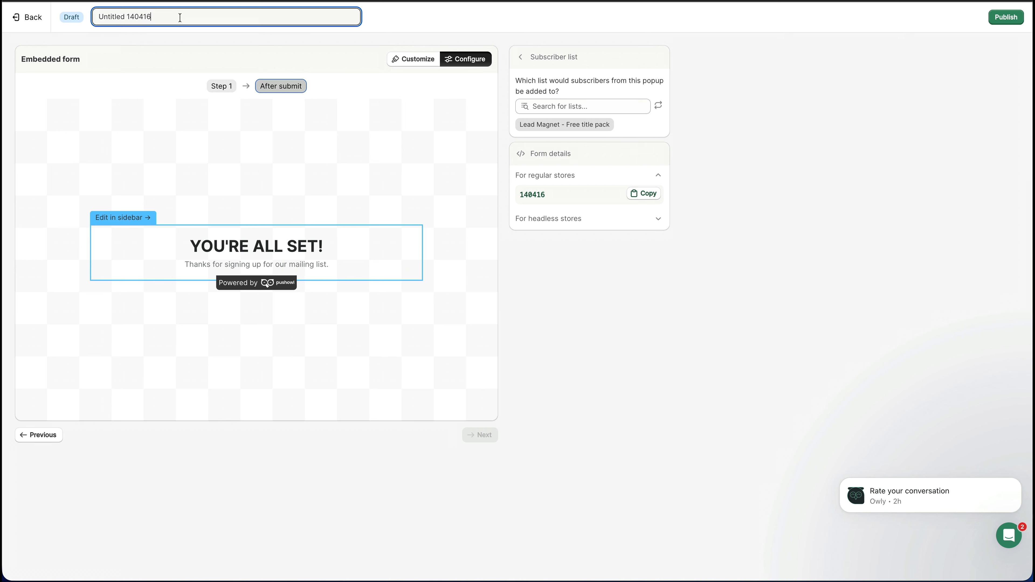
left_click(127, 16)
left_click_drag(127, 16, 95, 22)
type(":EAD")
key("BackSpace")
key("BackSpace")
key("BackSpace")
key("BackSpace")
type("Lead magnet - free title pack")
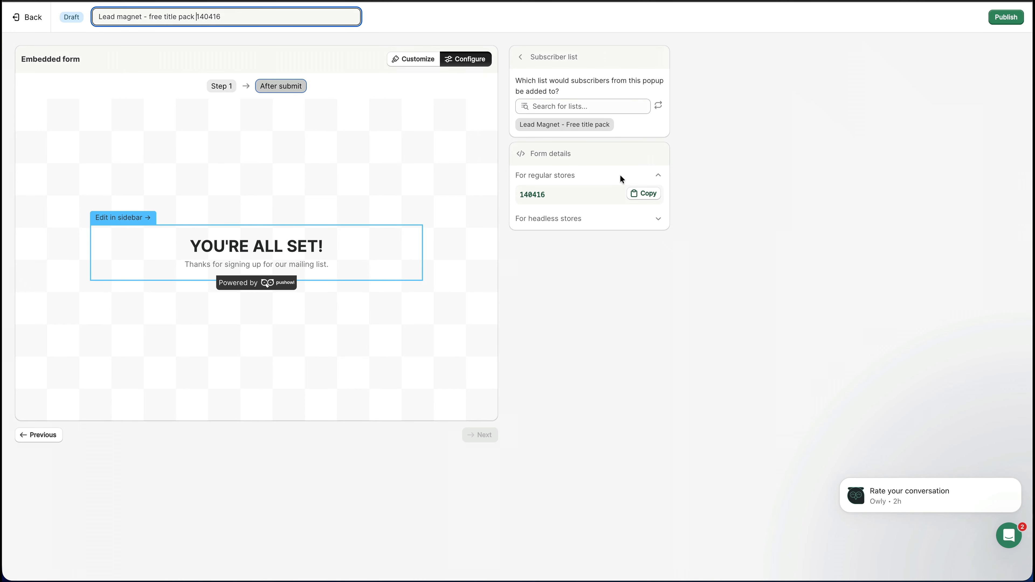
left_click(973, 76)
left_click(1006, 17)
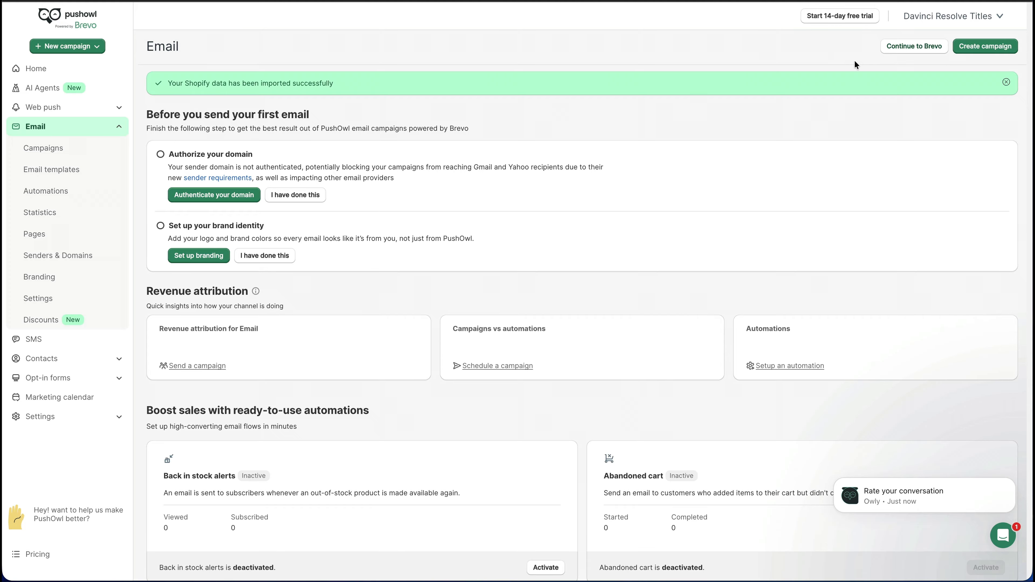
Move from PushOwl into the full Brevo account's Automations and start a new automation.
left_click(915, 47)
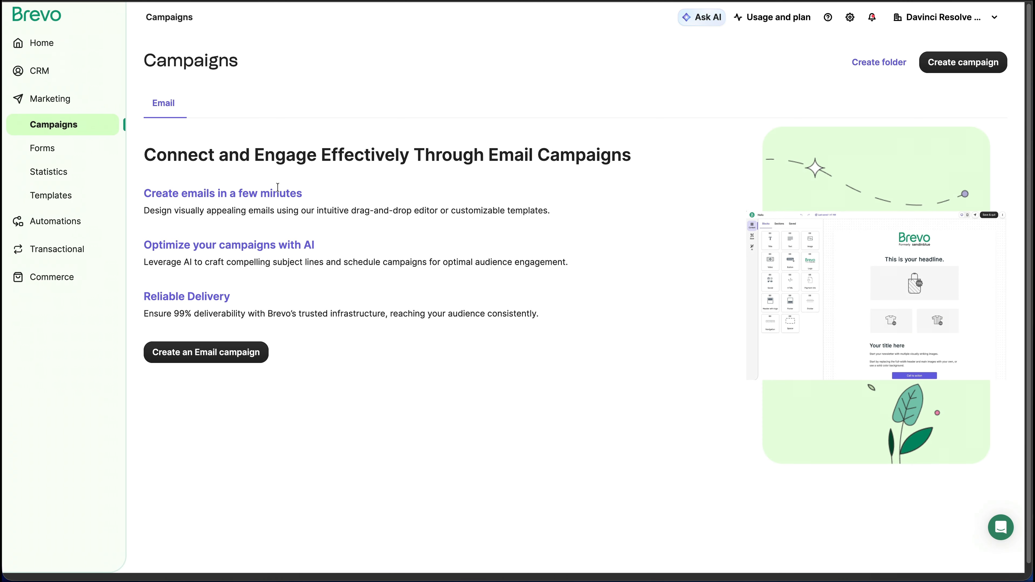
left_click(62, 224)
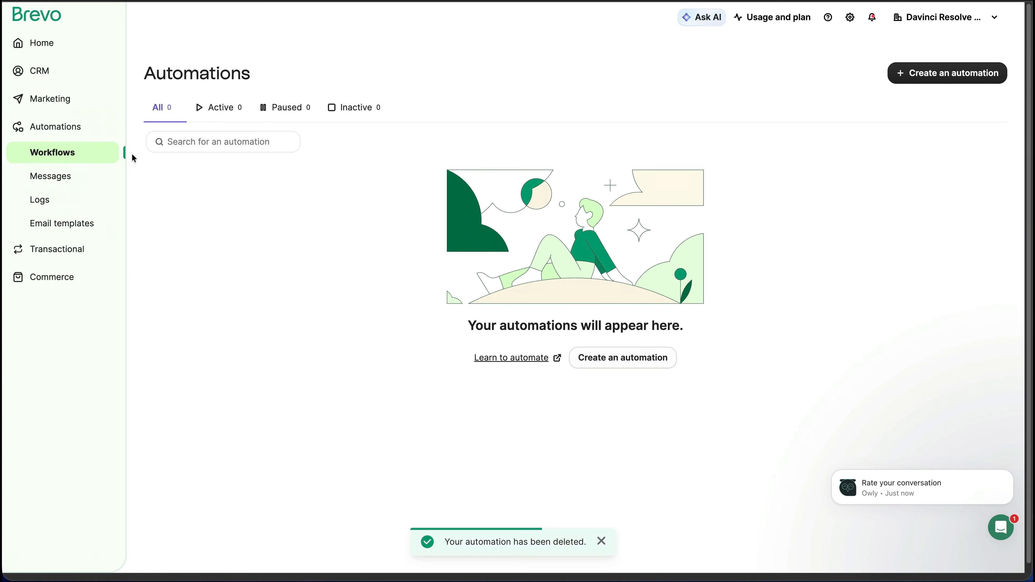
left_click(919, 82)
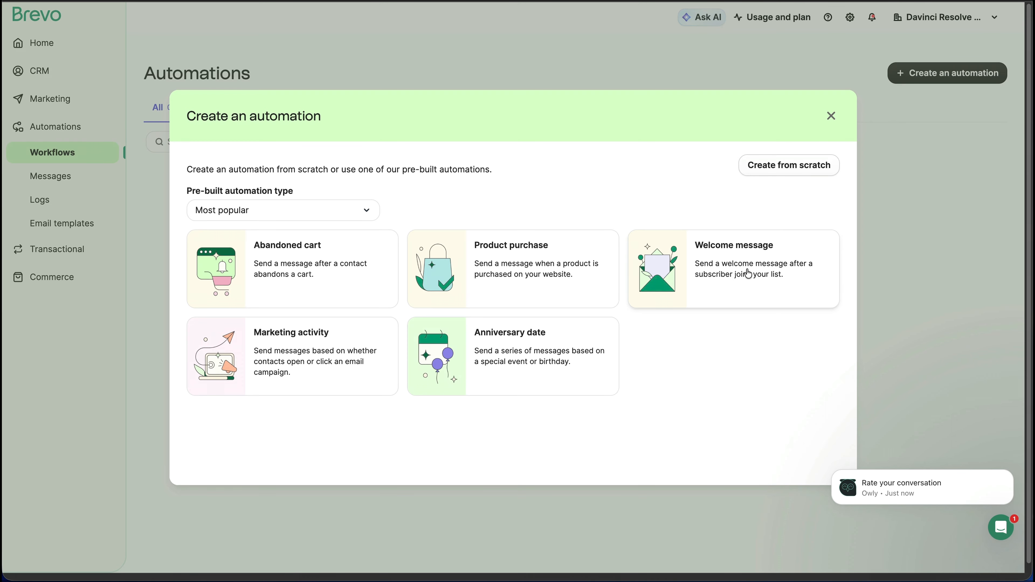
Build a Welcome message automation on Synced Contacts > Lead Magnet - Free title pack #9, delaying 1 minute.
left_click(730, 275)
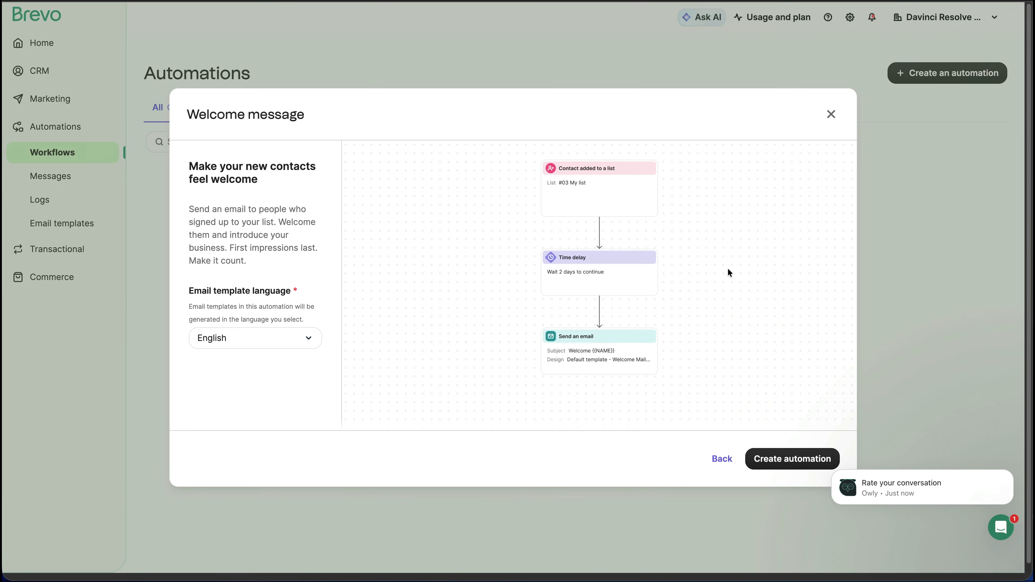
left_click(792, 459)
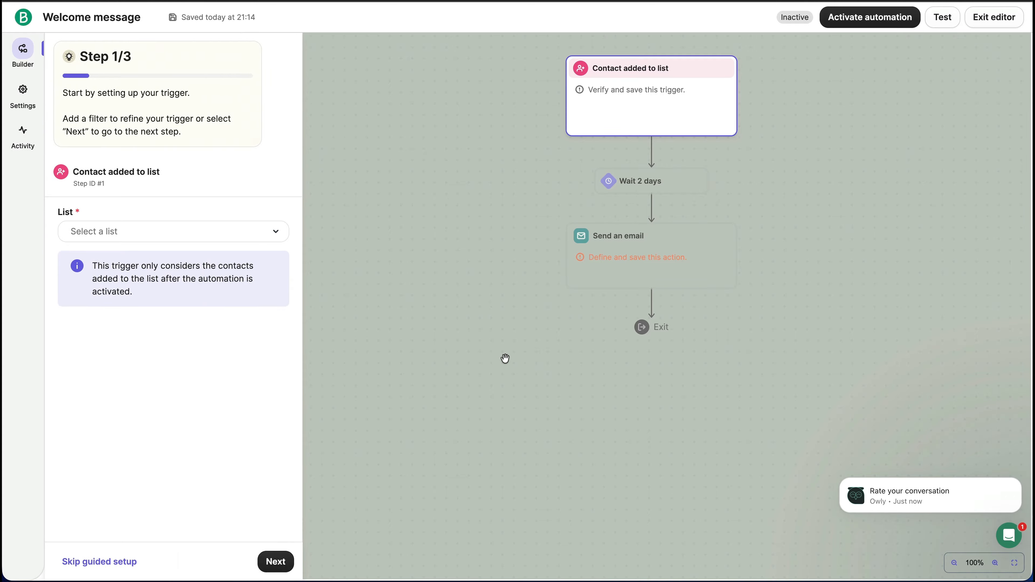
left_click(273, 231)
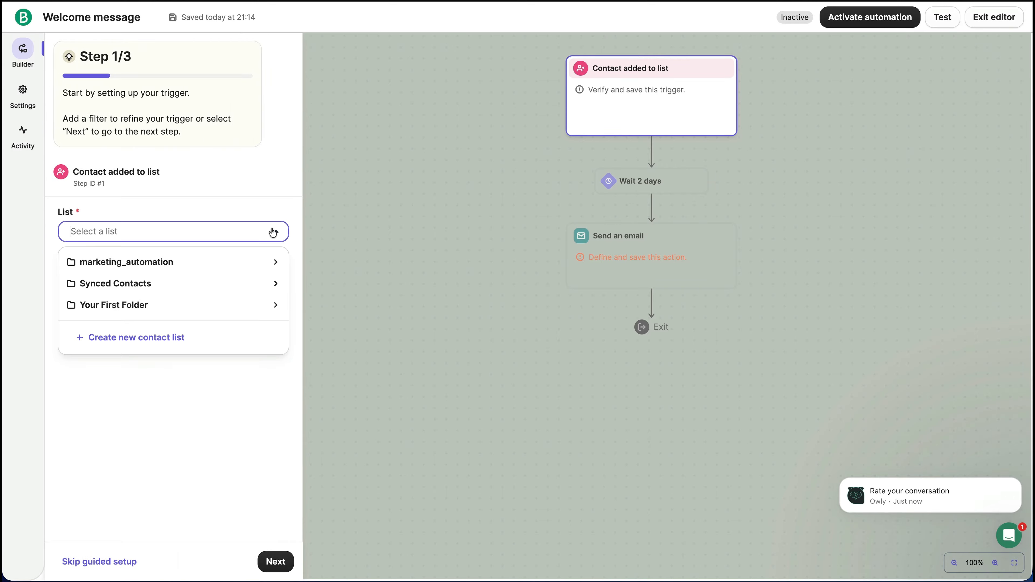
left_click(270, 283)
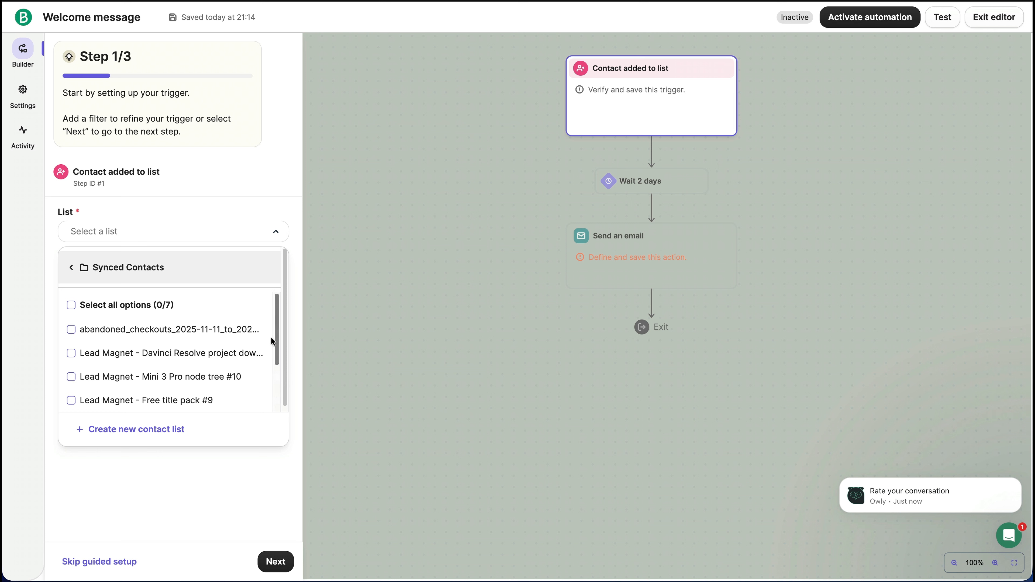
left_click(178, 401)
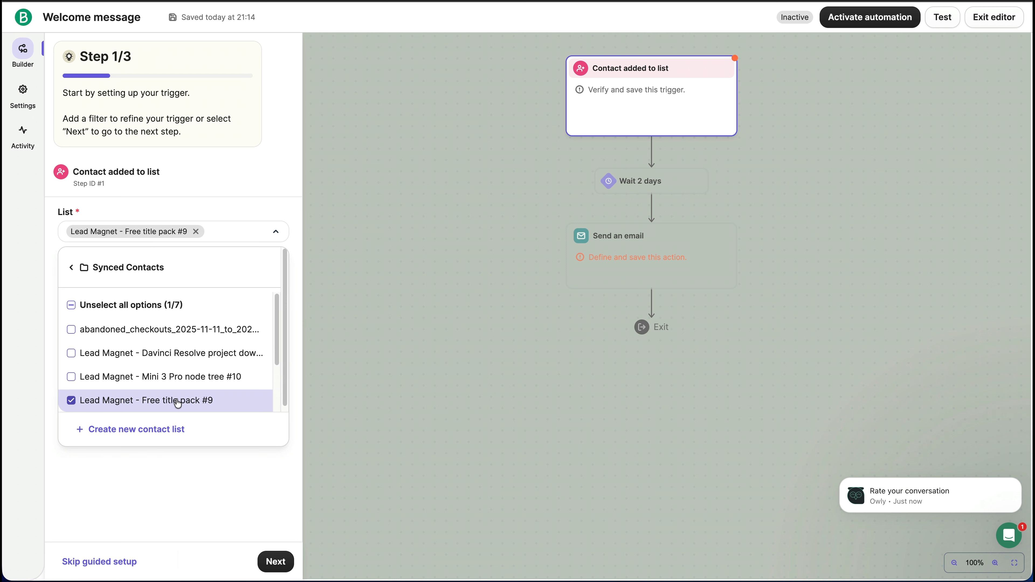
left_click(199, 507)
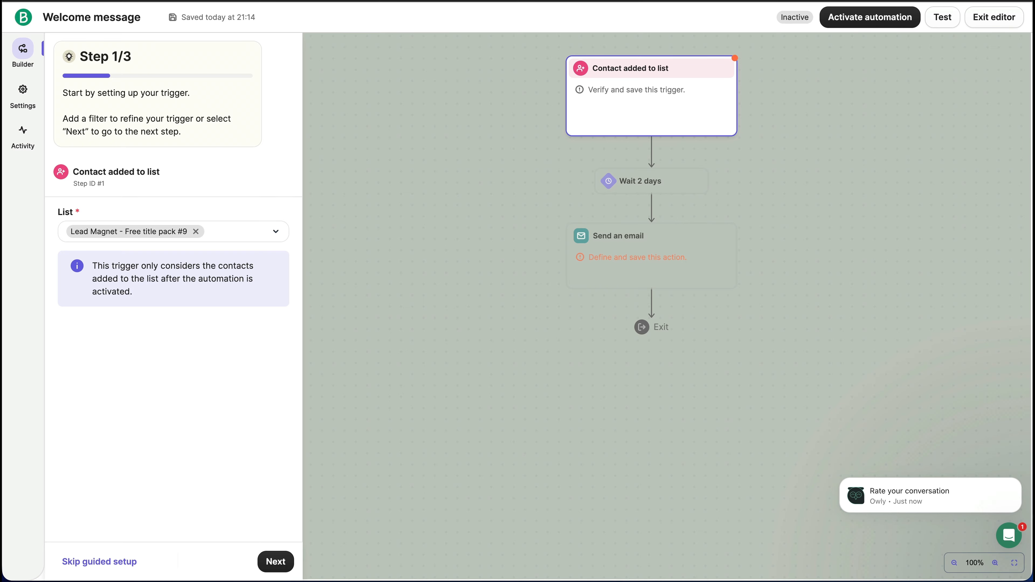
left_click(275, 563)
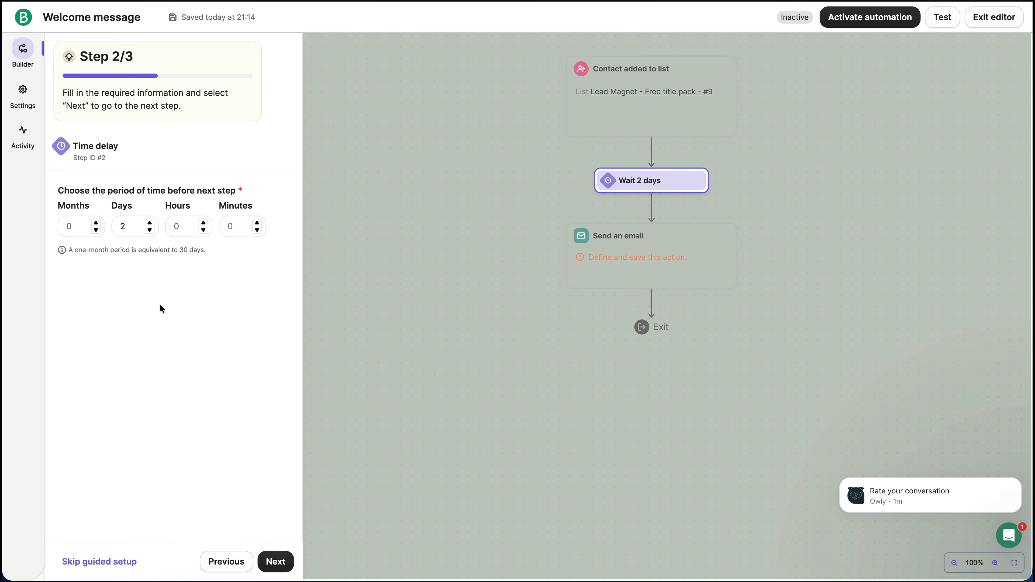
left_click(257, 223)
left_click(271, 560)
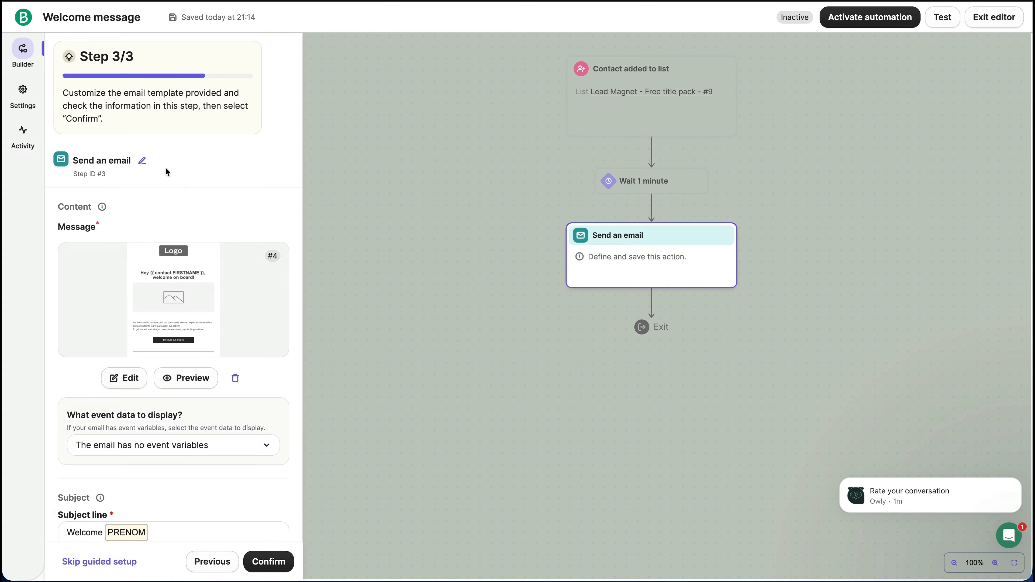
Open the 'Hey FIRSTNAME, welcome on board!' email template and select its Logo block.
left_click(122, 379)
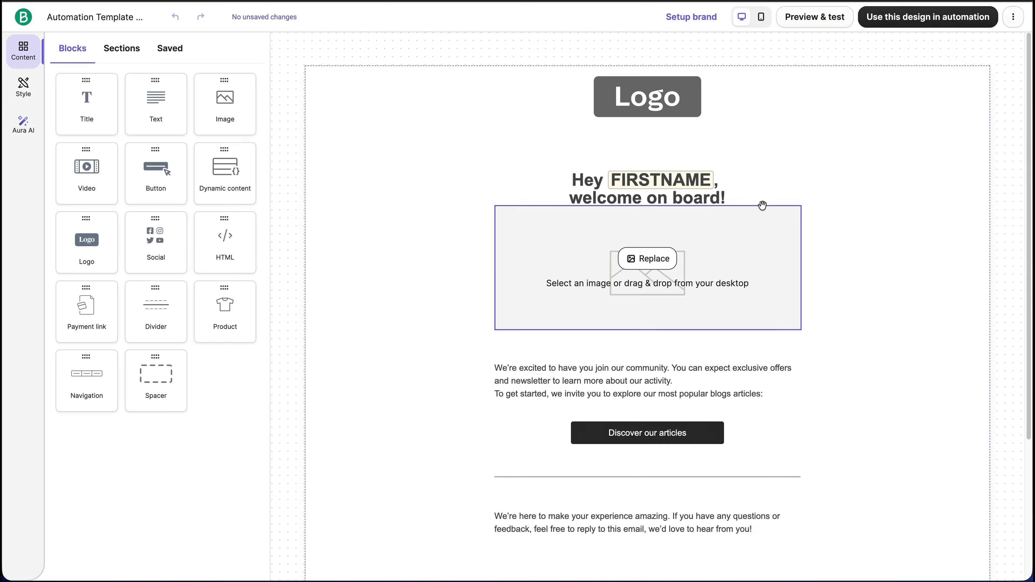
left_click(624, 103)
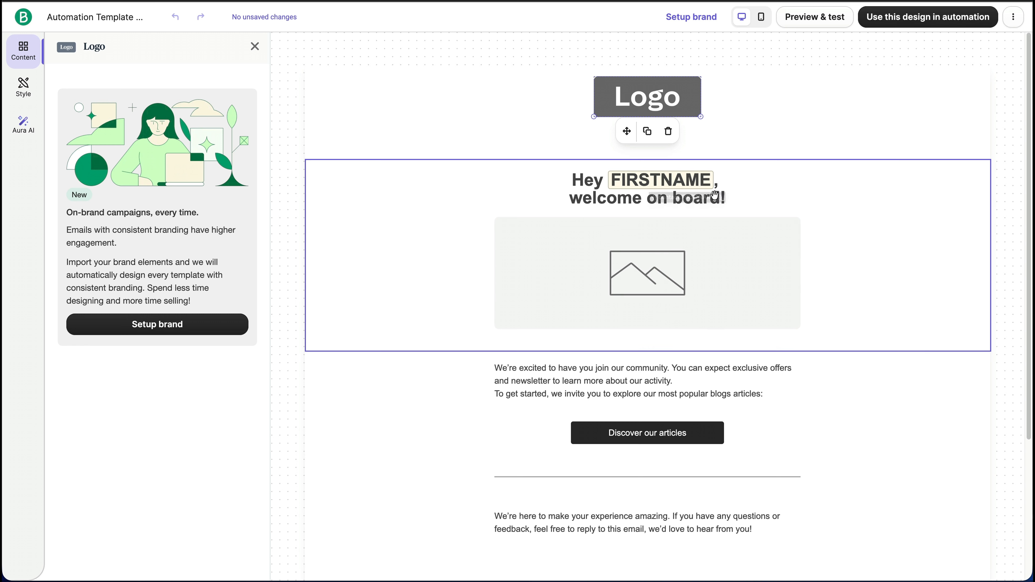
mouse_move(697, 257)
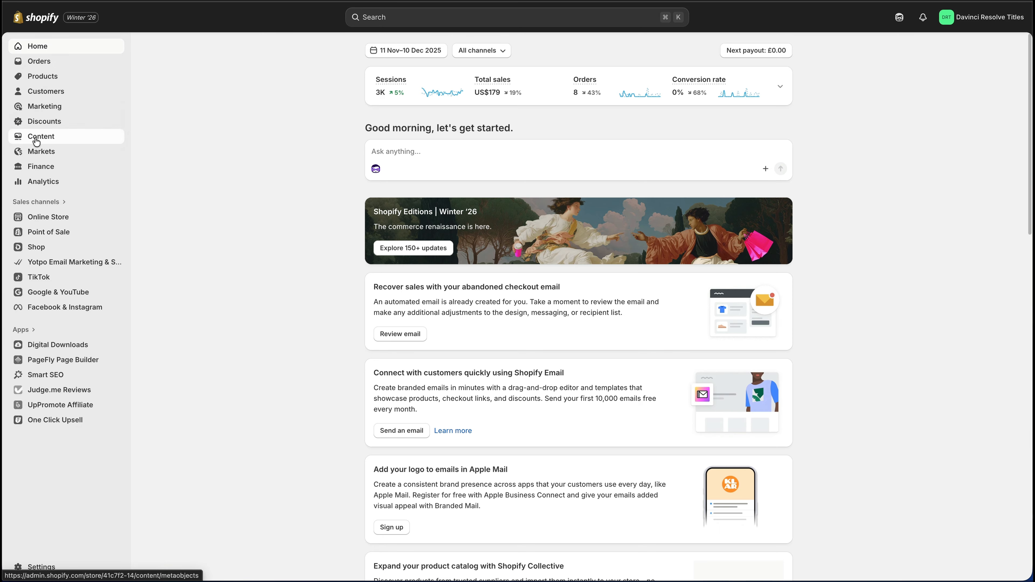
Copy the FreeTitlePackv1 file link from Shopify's Content > Files, then return to the Brevo editor.
left_click(36, 139)
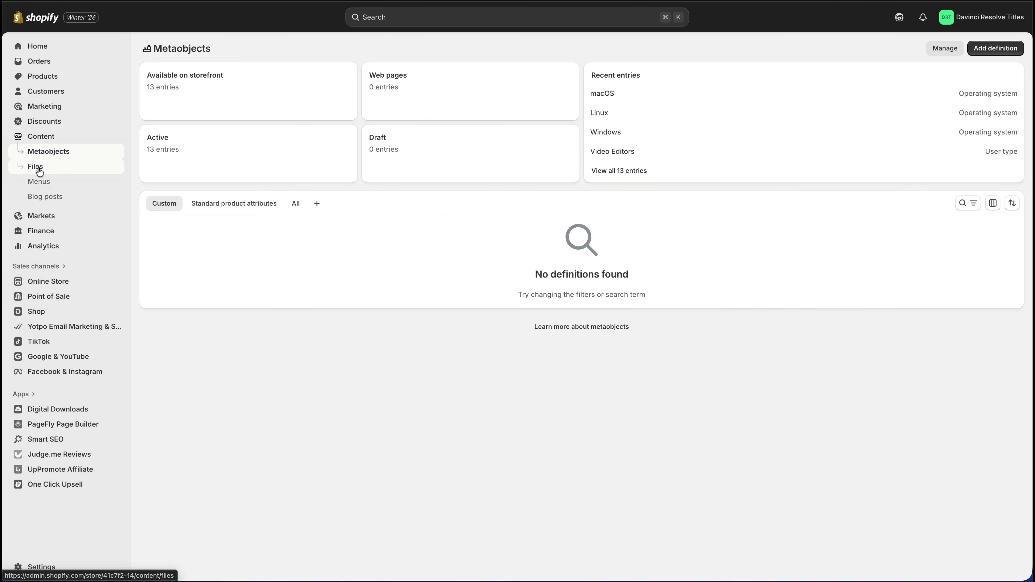
left_click(38, 169)
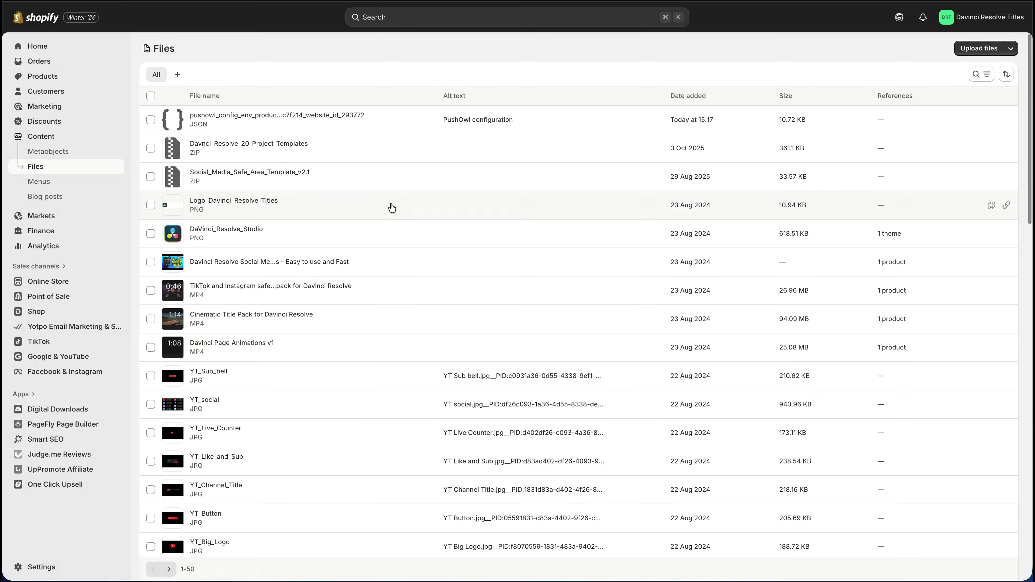
scroll(392, 208, "down", 7)
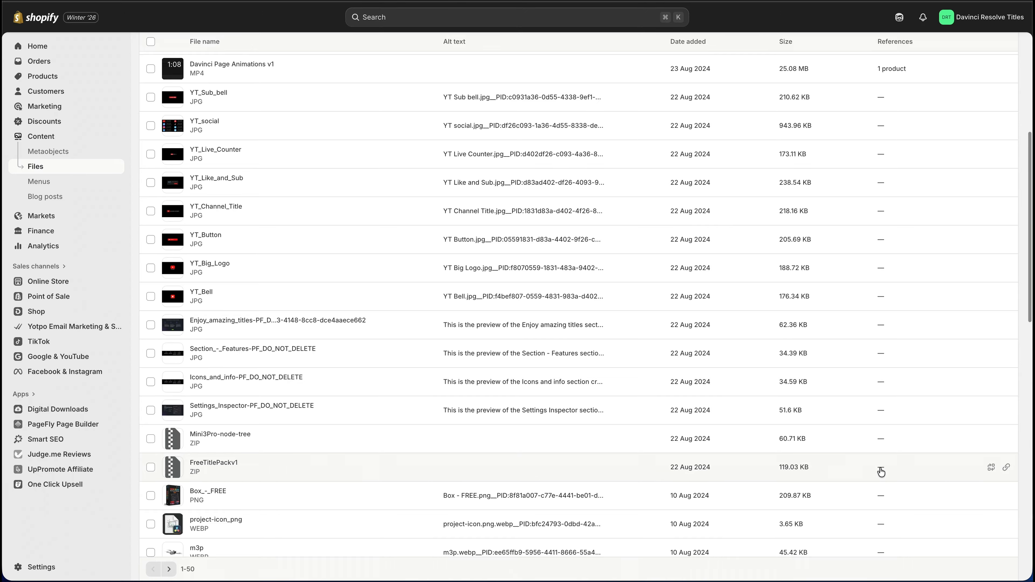
left_click(1006, 469)
key("ctrl+Tab")
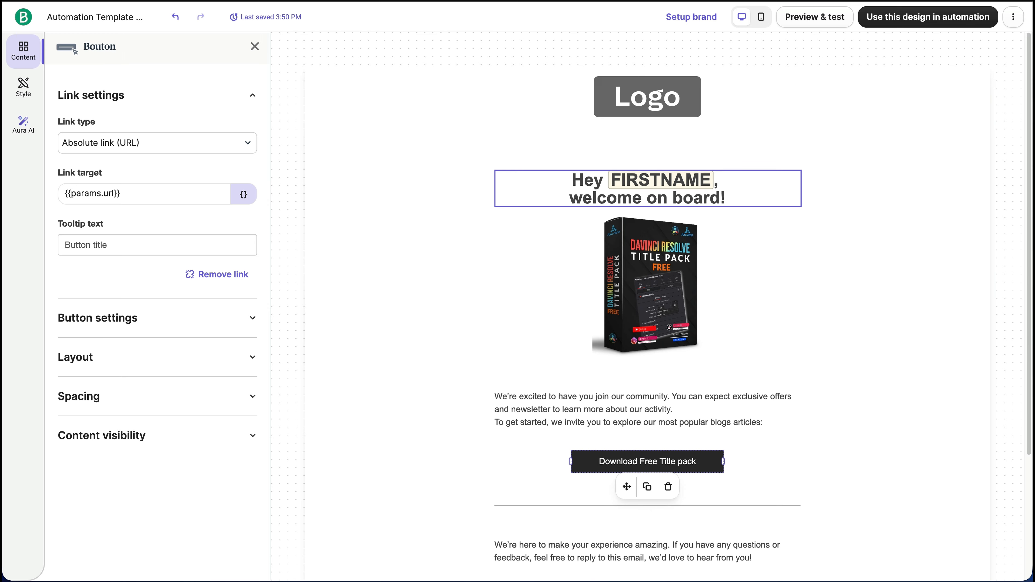
Link the Download Free Title pack button to the pasted file URL with tooltip 'Get your free title pack'.
left_click(664, 462)
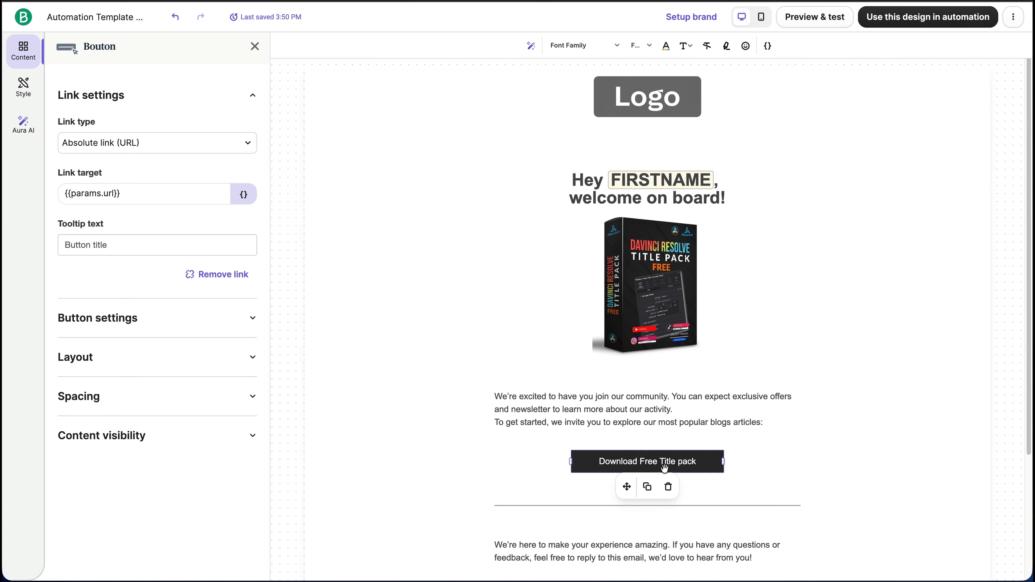
left_click(149, 145)
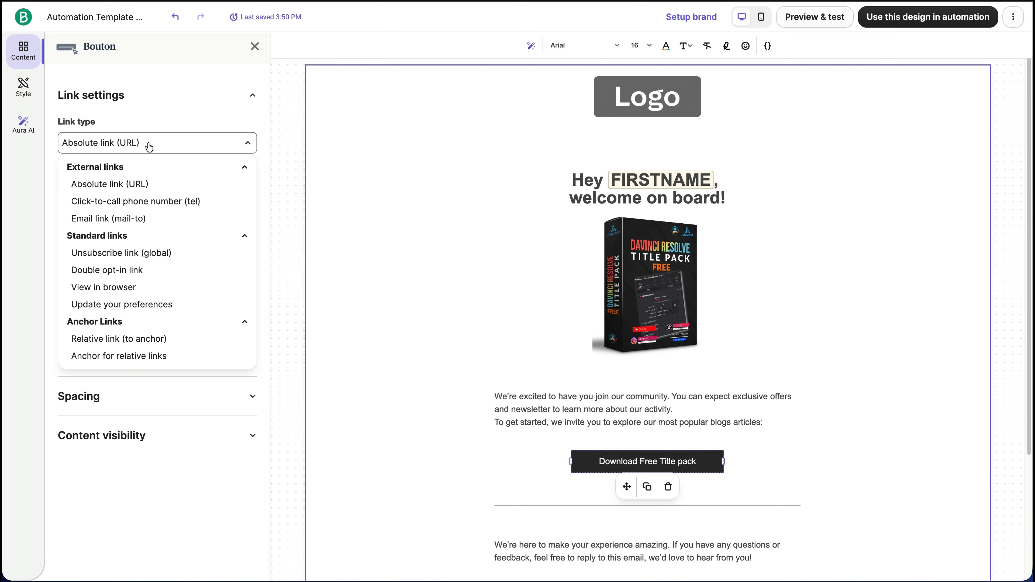
left_click(125, 185)
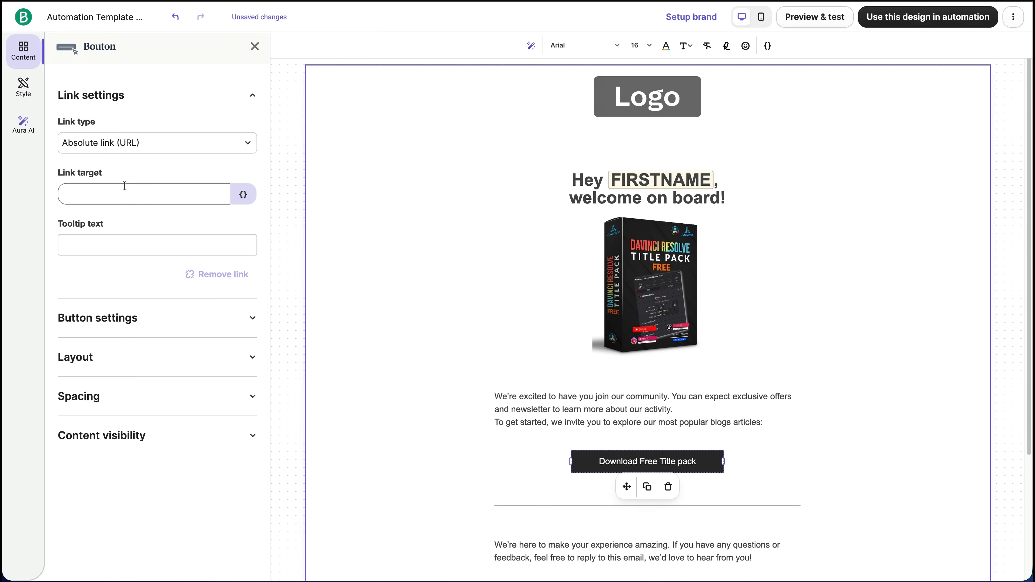
left_click(106, 197)
key("ctrl+v")
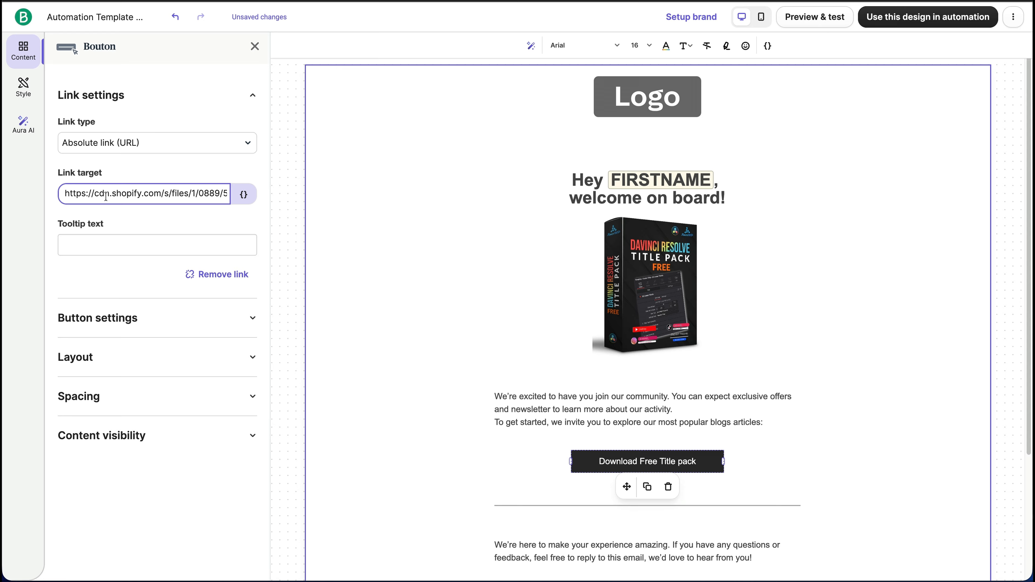
left_click(86, 243)
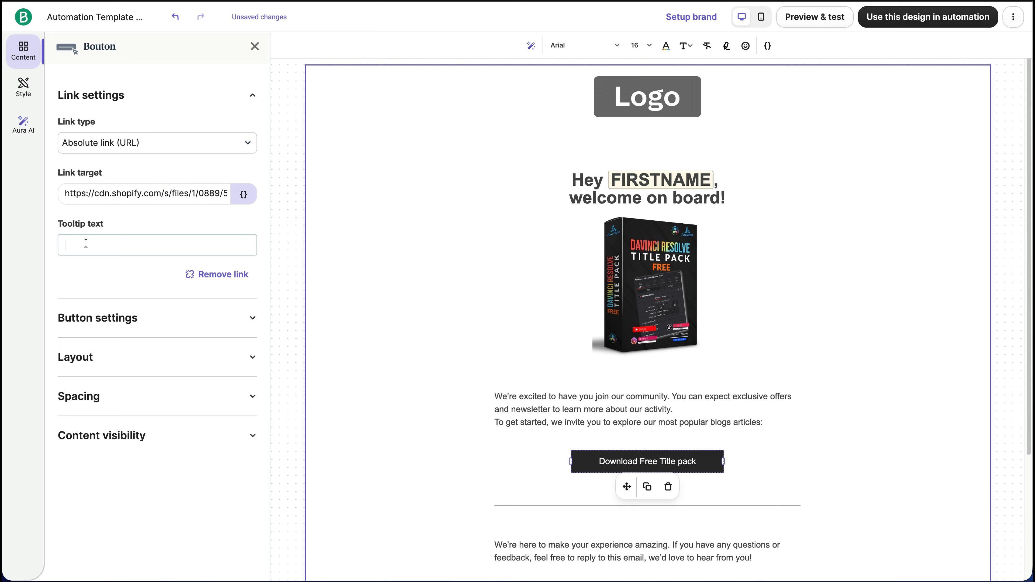
type("Get your free title pack")
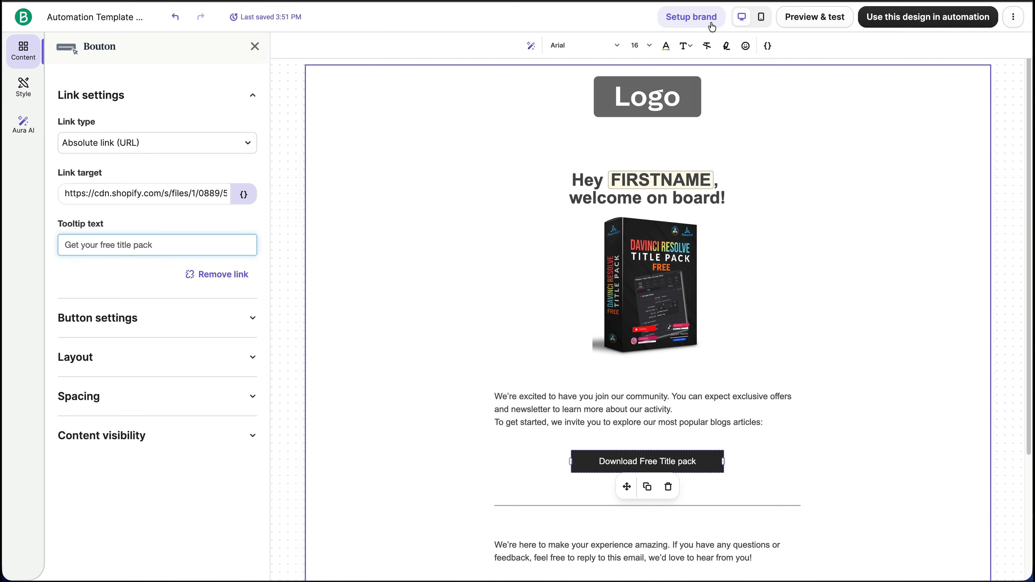
Preview the email in mobile layout and use this design in the automation.
left_click(761, 20)
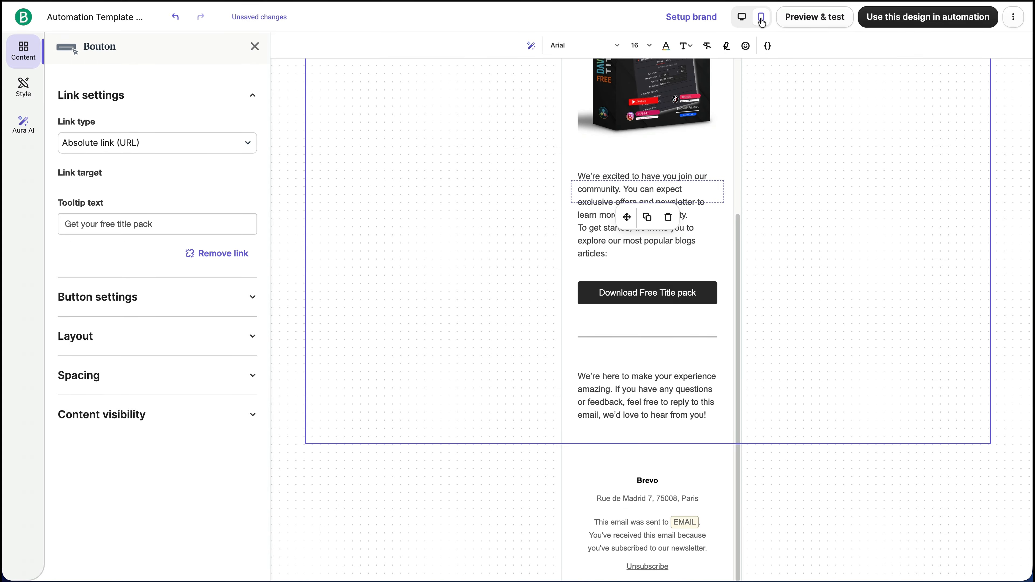
scroll(725, 151, "up", 7)
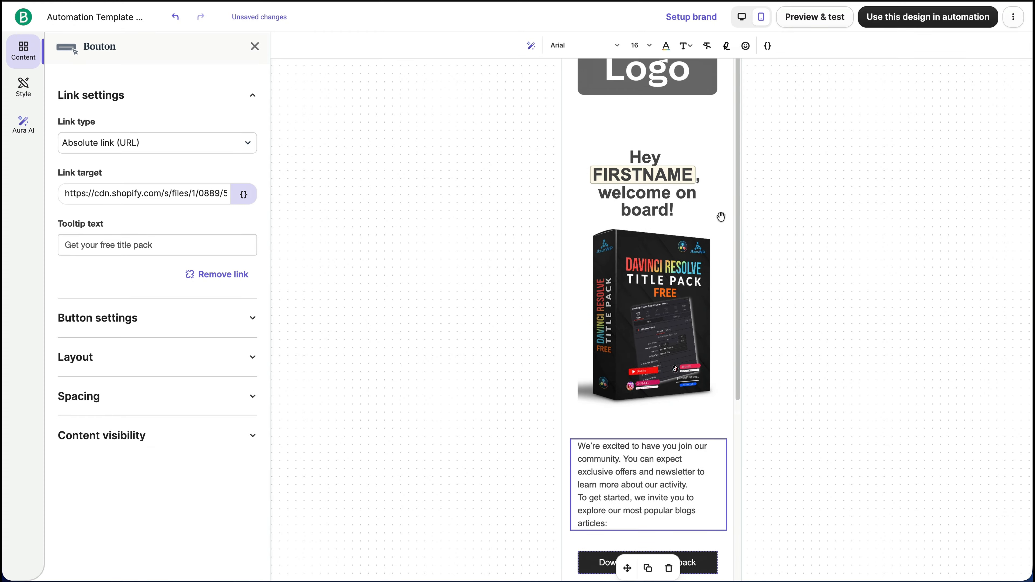
mouse_move(692, 285)
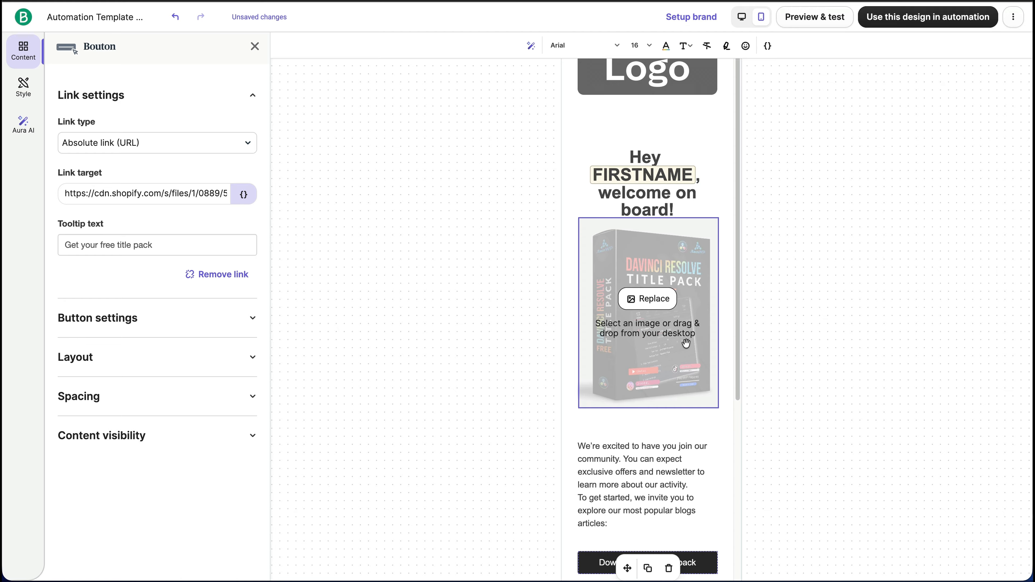
scroll(671, 310, "down", 4)
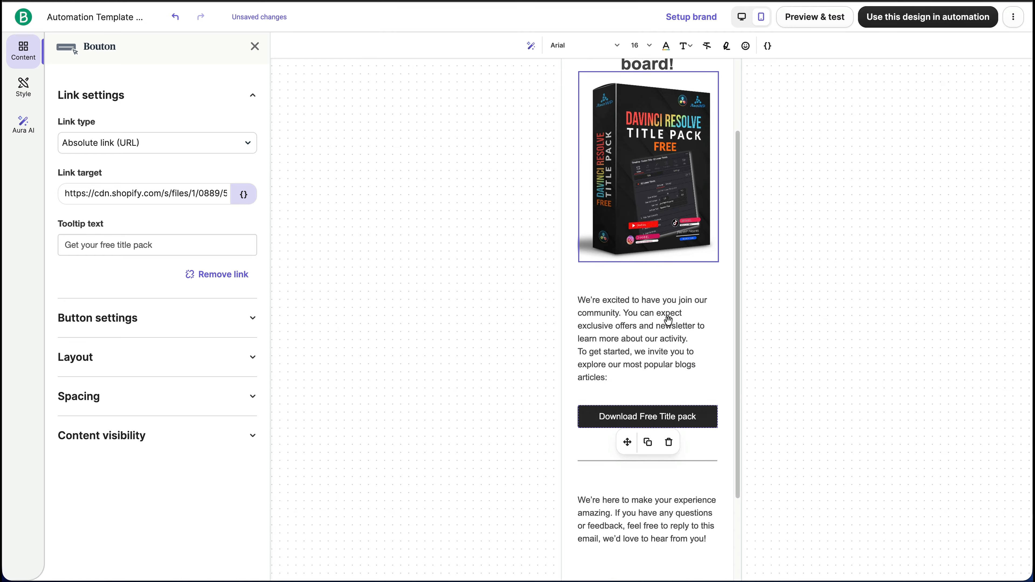
scroll(668, 321, "down", 3)
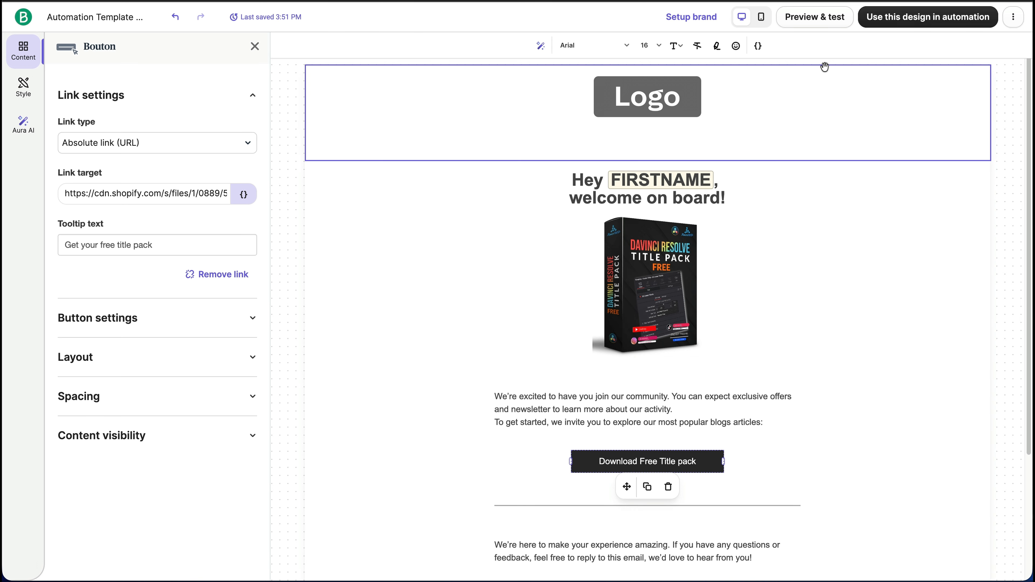
left_click(949, 24)
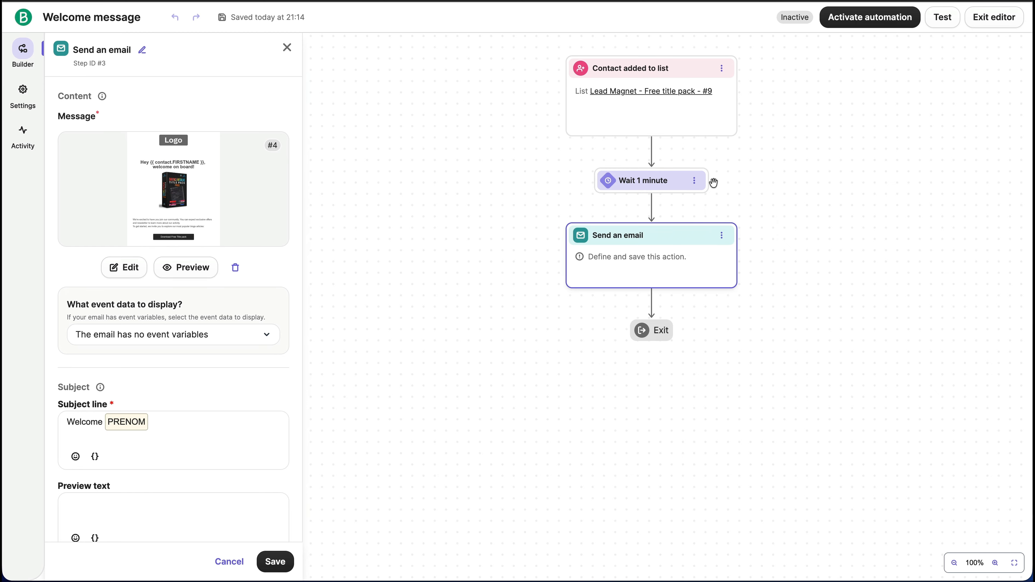
Delete the Wait 1 minute step and start activating the Welcome message automation.
left_click(694, 181)
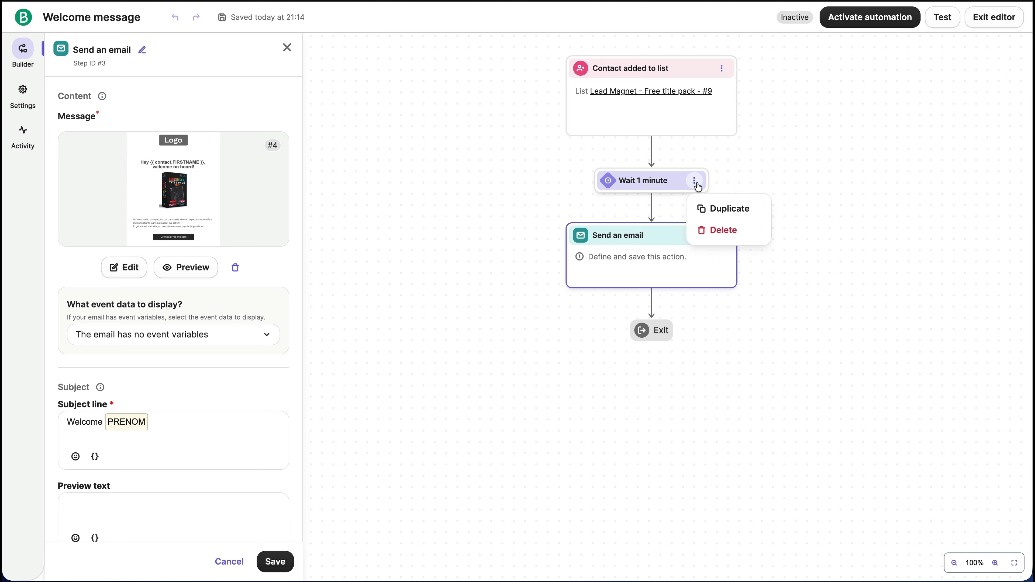
left_click(715, 232)
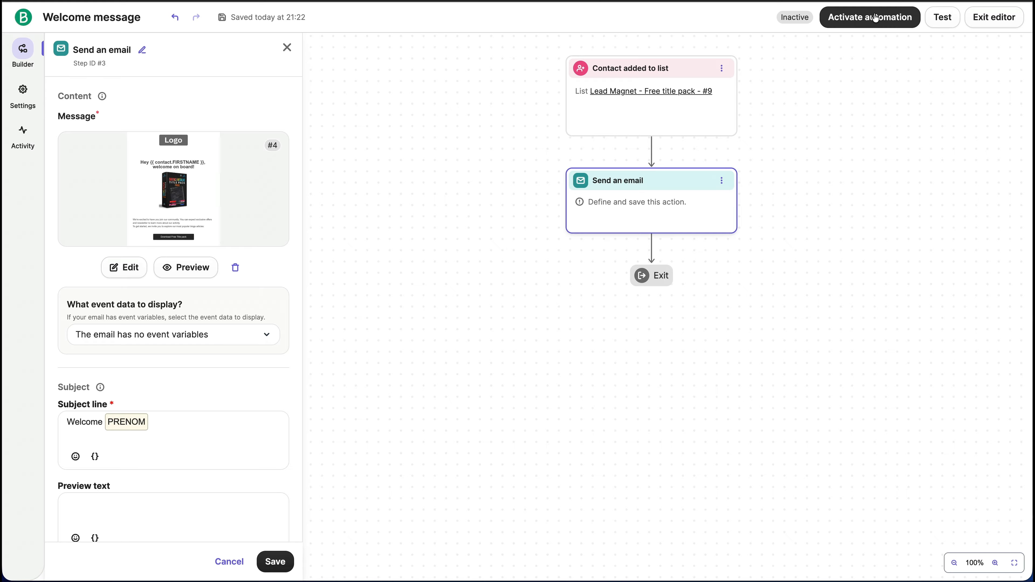
left_click(869, 20)
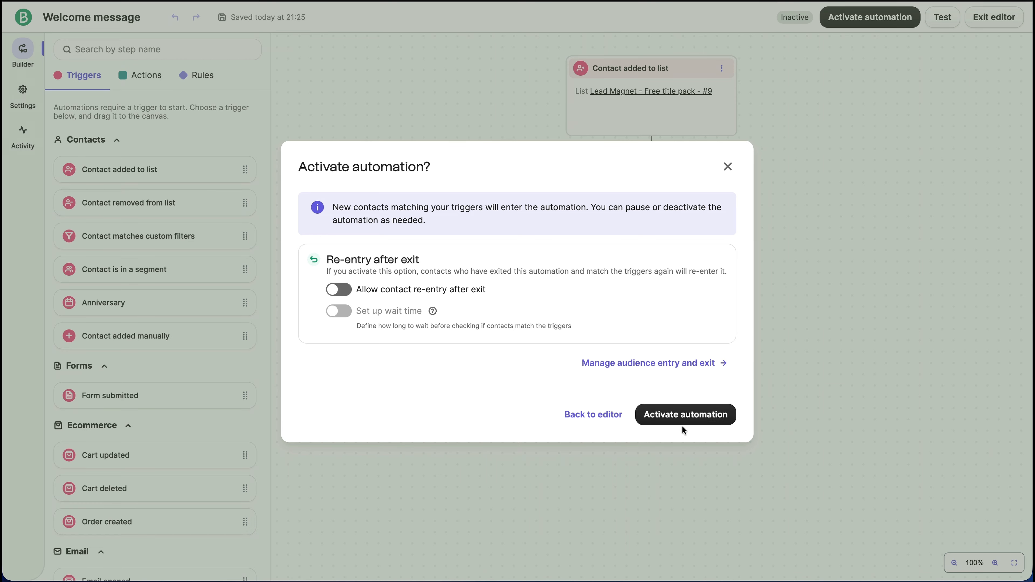
Confirm activation of the Welcome message automation, then open the test-send contact selector.
left_click(691, 416)
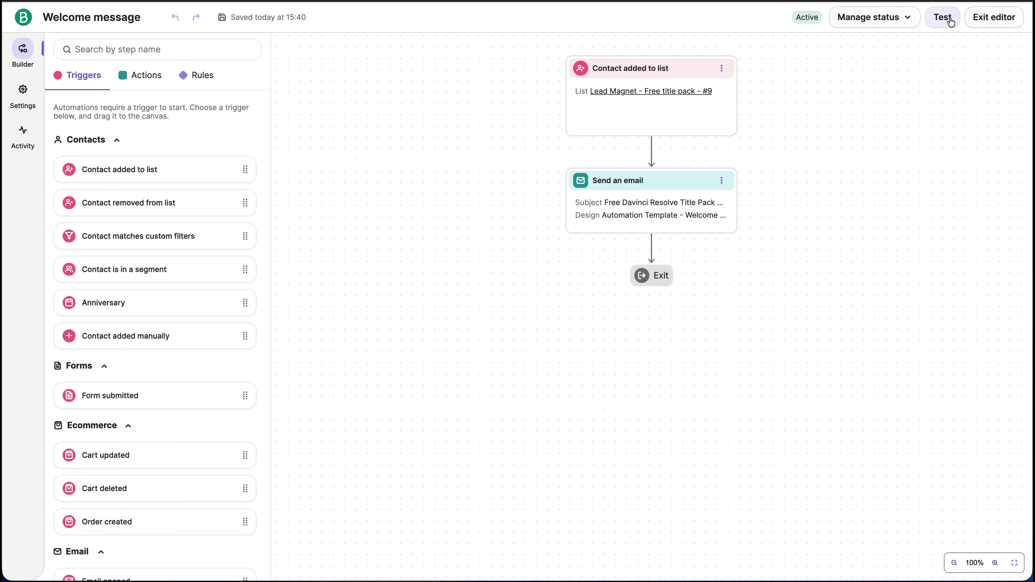
left_click(942, 17)
left_click(896, 139)
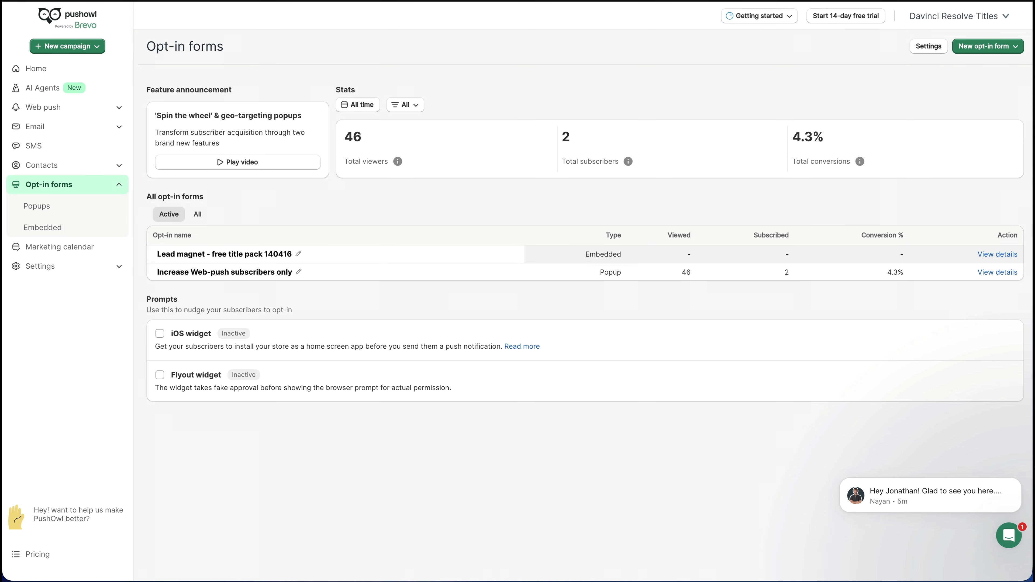
Copy the For headless stores div snippet of the Lead magnet - free title pack 140416 form.
left_click(299, 256)
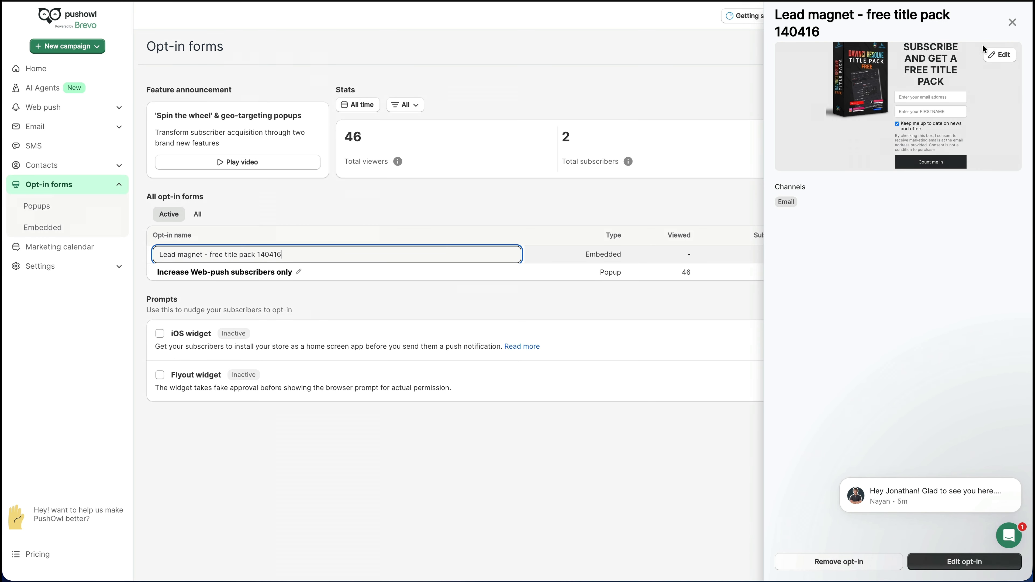
left_click(994, 57)
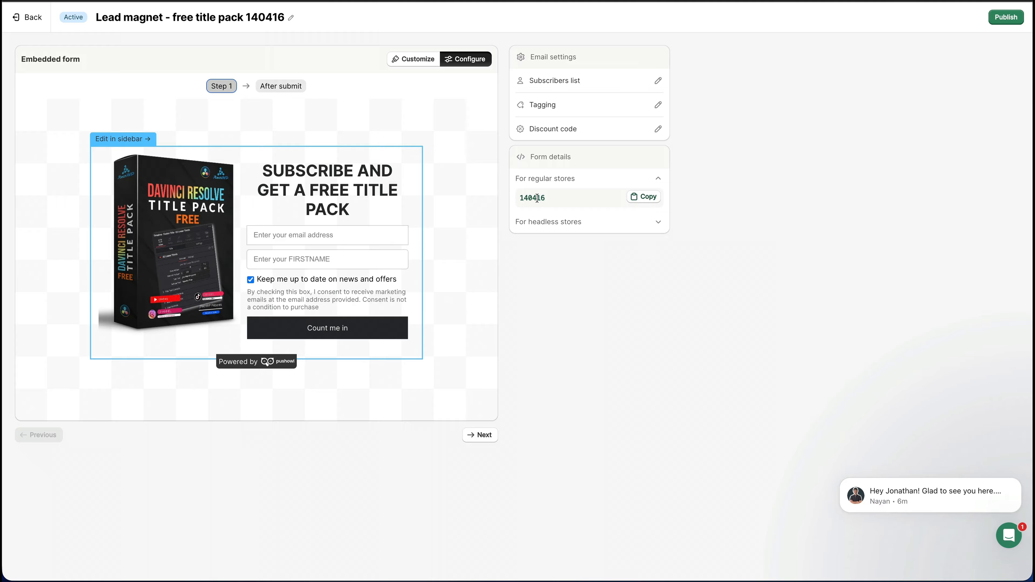
left_click(660, 223)
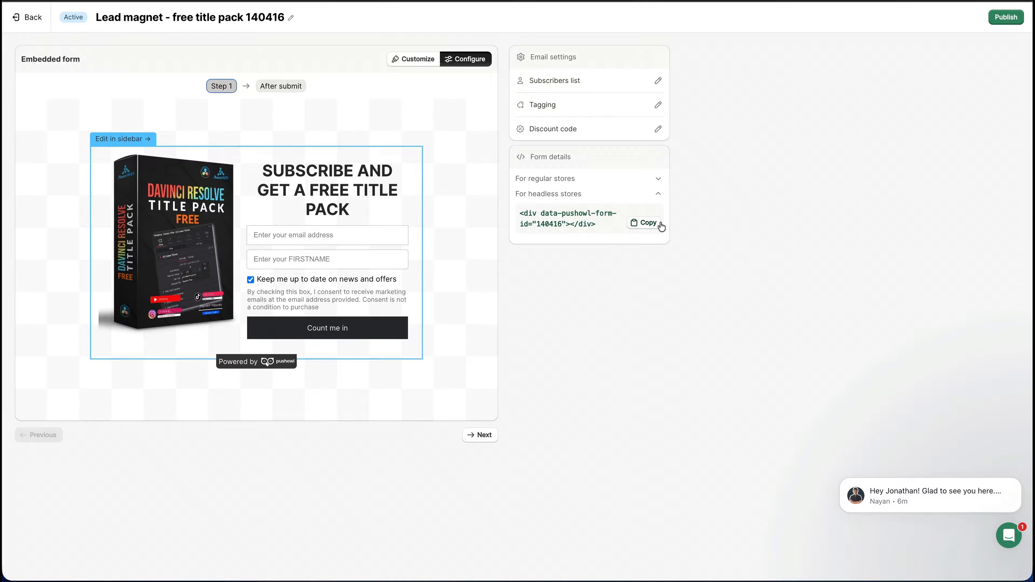
left_click_drag(521, 215, 601, 227)
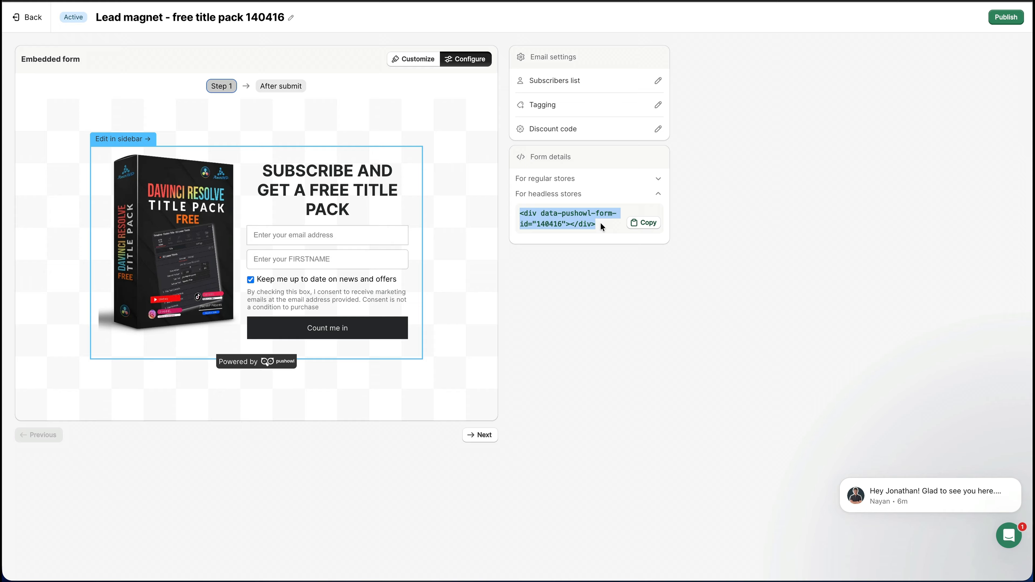
right_click(576, 225)
left_click(600, 250)
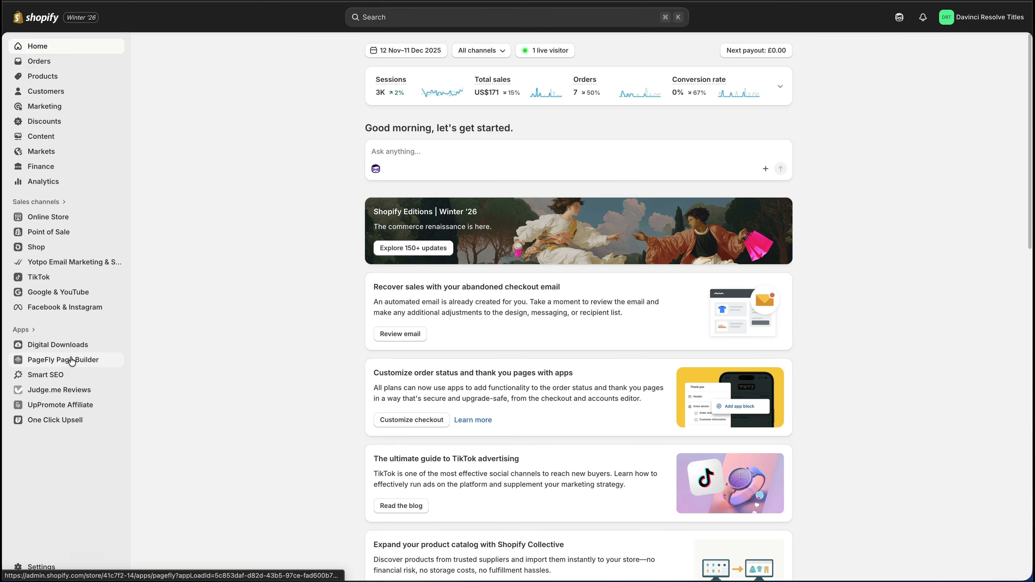
Open the Free Title Pack page in PageFly's editor with the page outline closed.
left_click(72, 360)
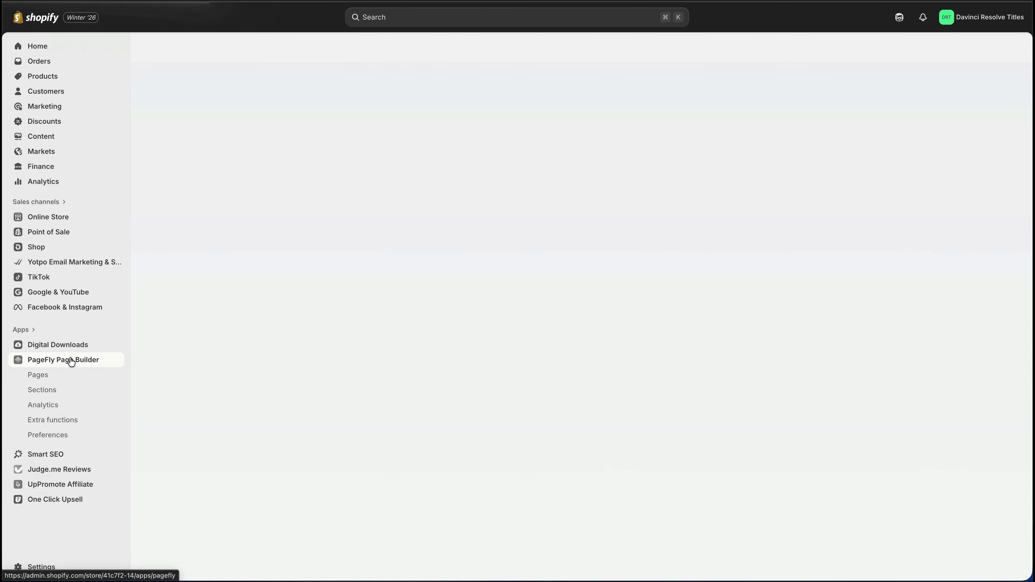
left_click(36, 379)
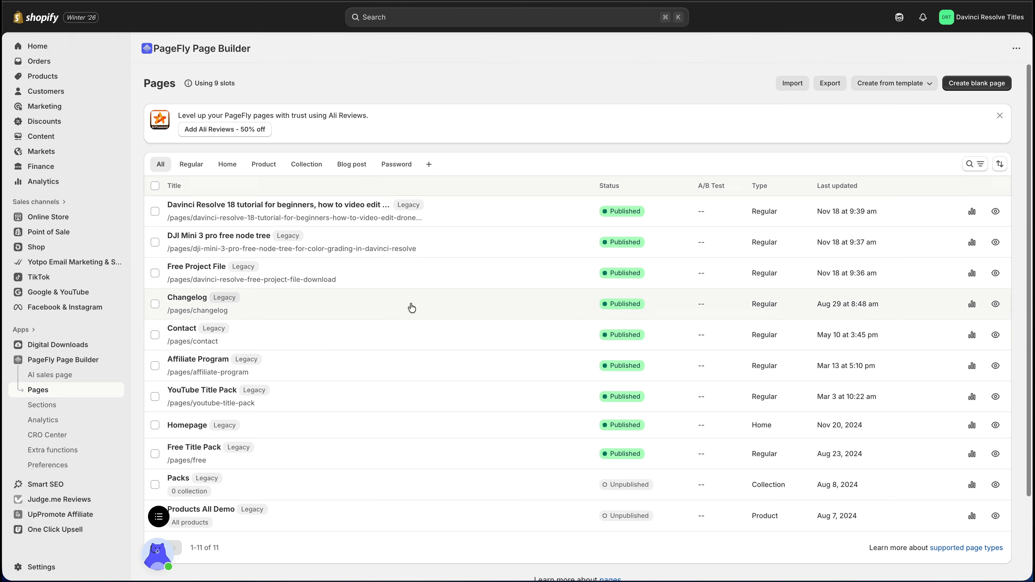
left_click(208, 451)
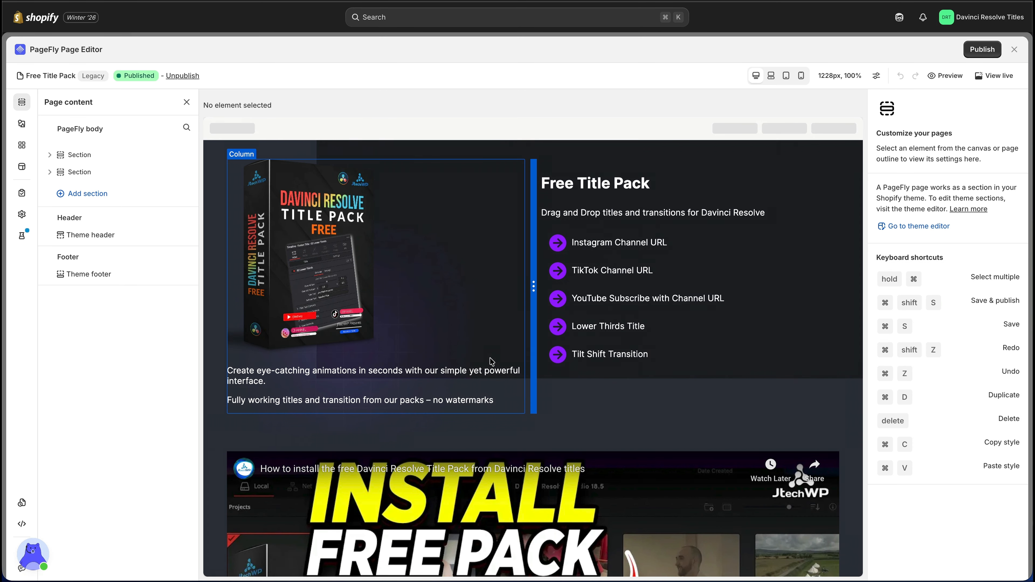
left_click(186, 102)
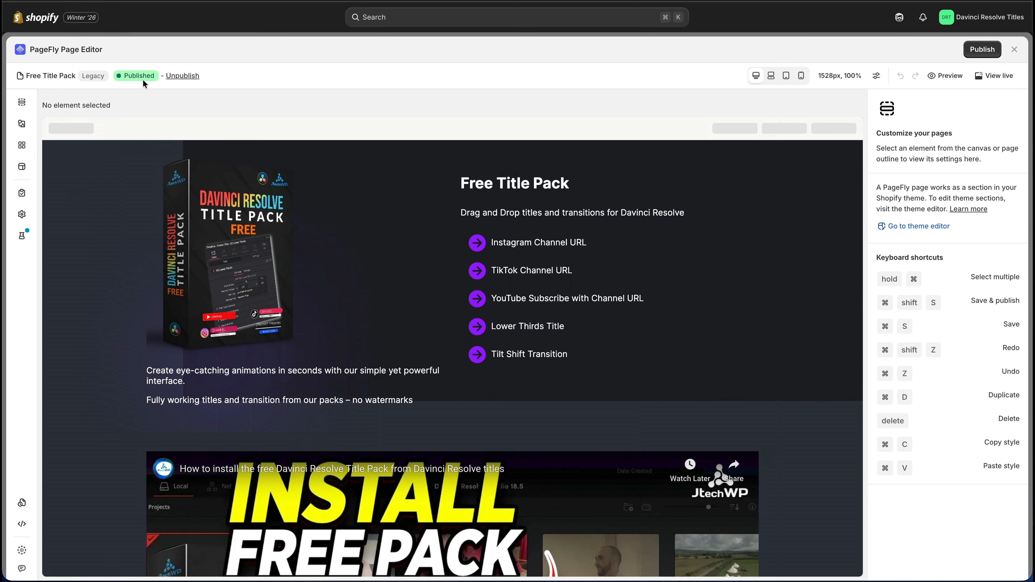
Search elements for 'ht' and drop an HTML/Liquid block below the title list.
left_click(21, 125)
left_click(87, 128)
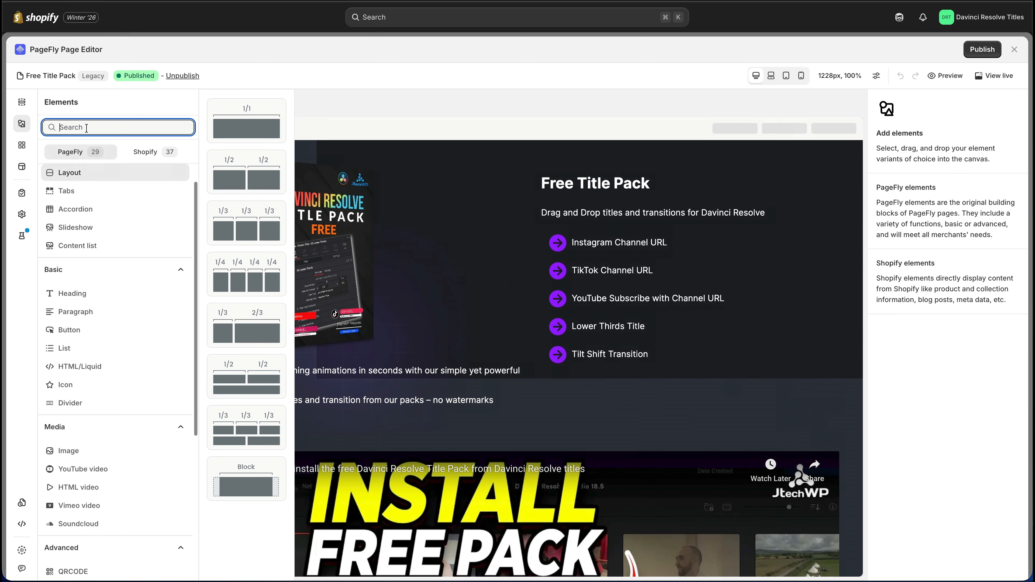
type("ht")
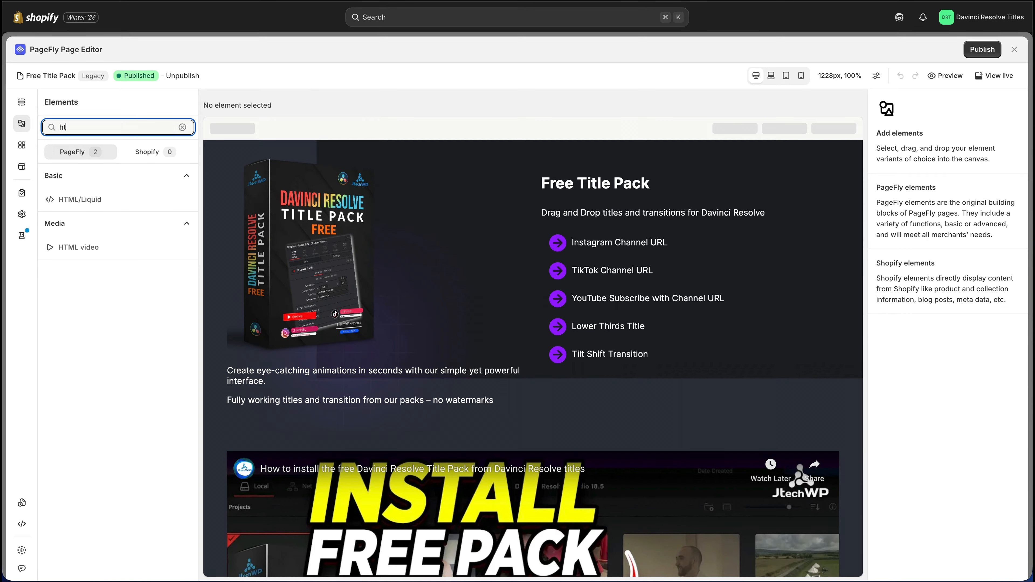
left_click(81, 201)
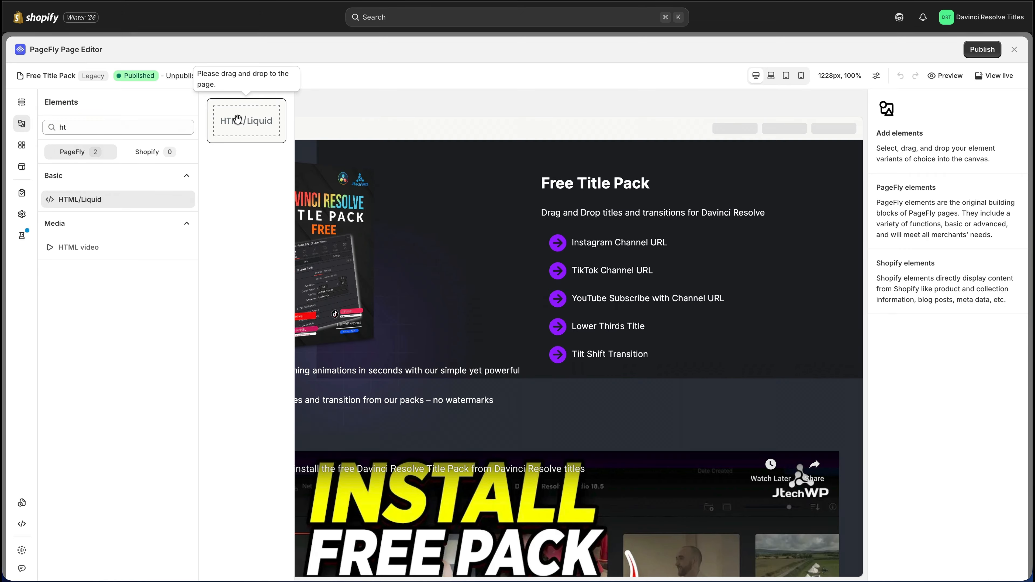
left_click_drag(237, 120, 611, 373)
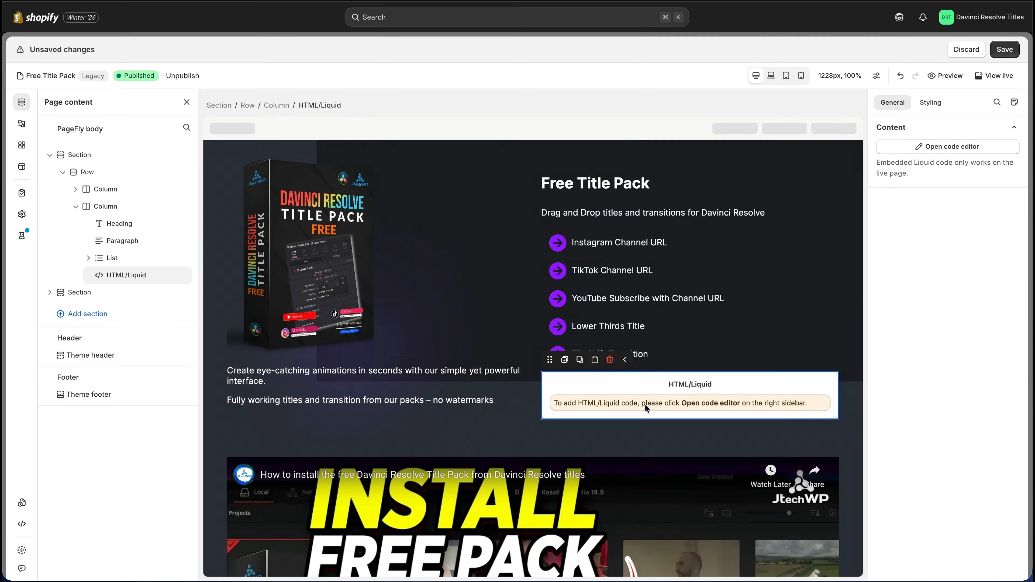
Paste the PushOwl embed code into the HTML/Liquid code editor and publish the Free Title Pack page.
left_click(923, 147)
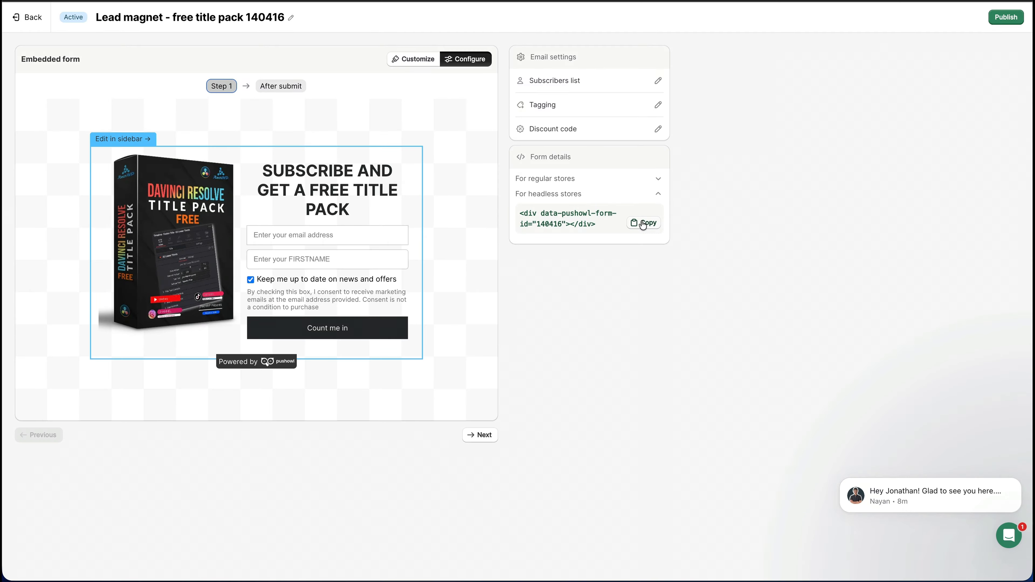
left_click(642, 224)
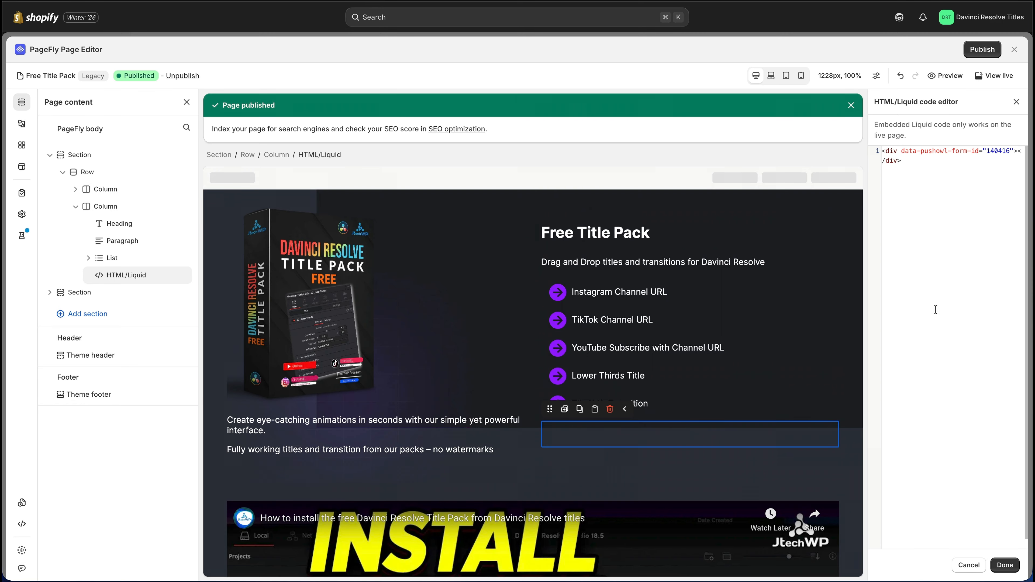
left_click(1005, 565)
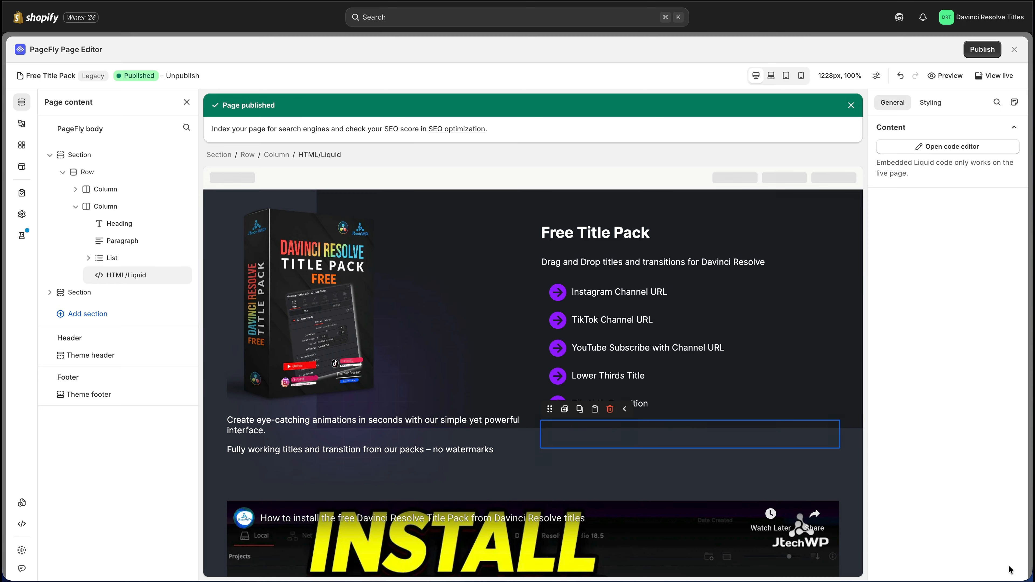
left_click(979, 50)
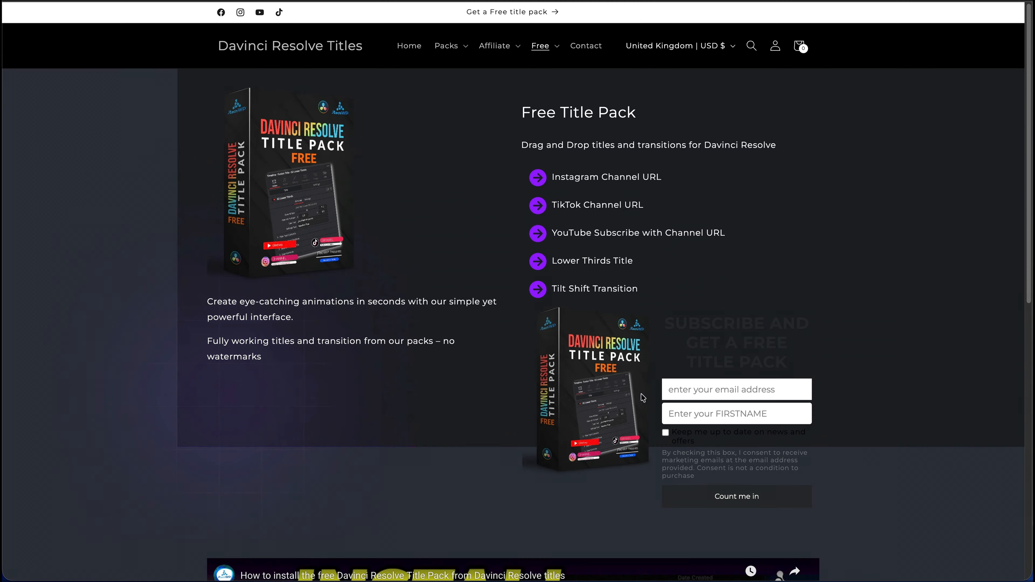
Test the email and FIRSTNAME fields of the subscribe form on the live Free Title Pack page.
left_click(699, 391)
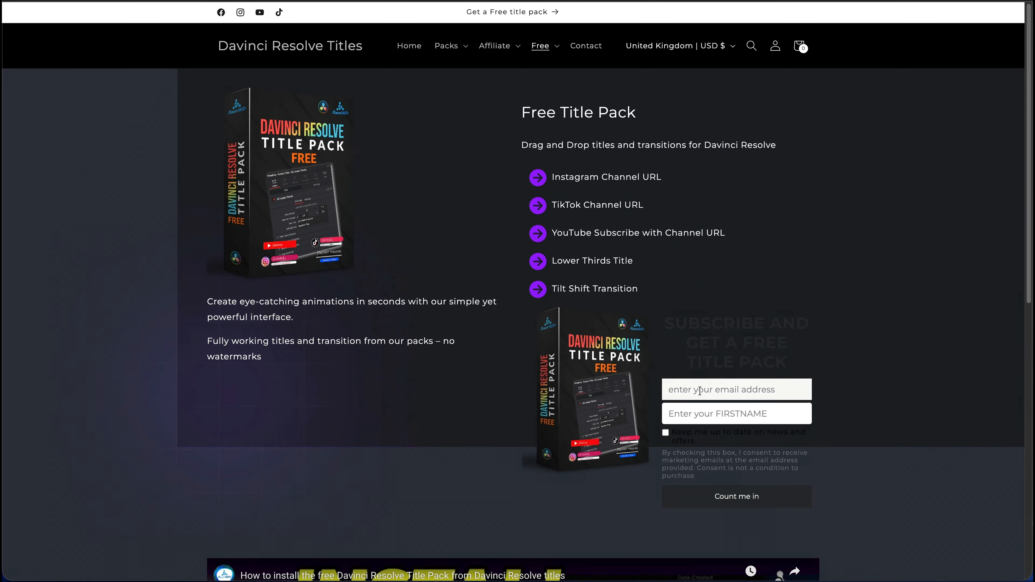
left_click(920, 380)
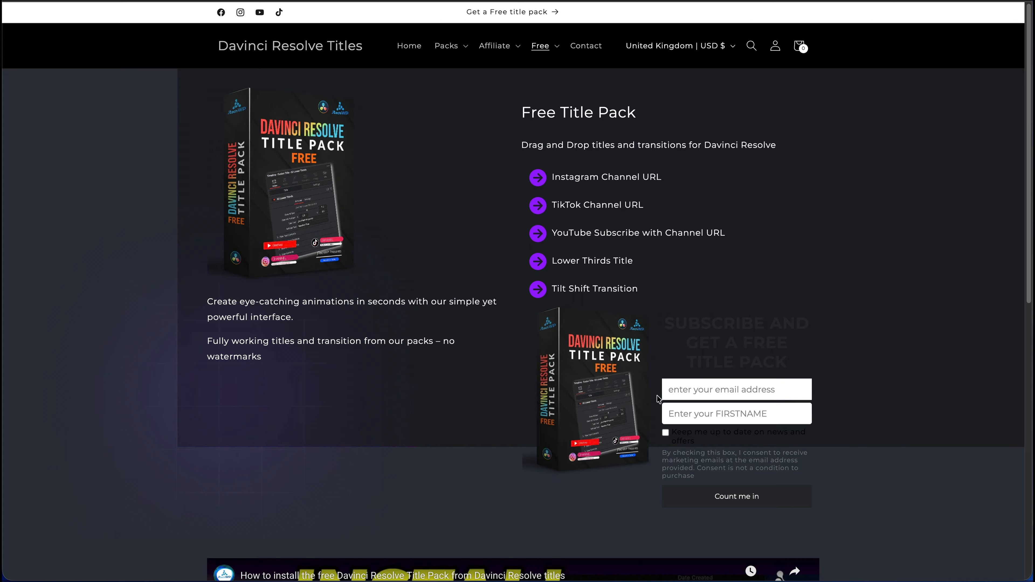
left_click(688, 415)
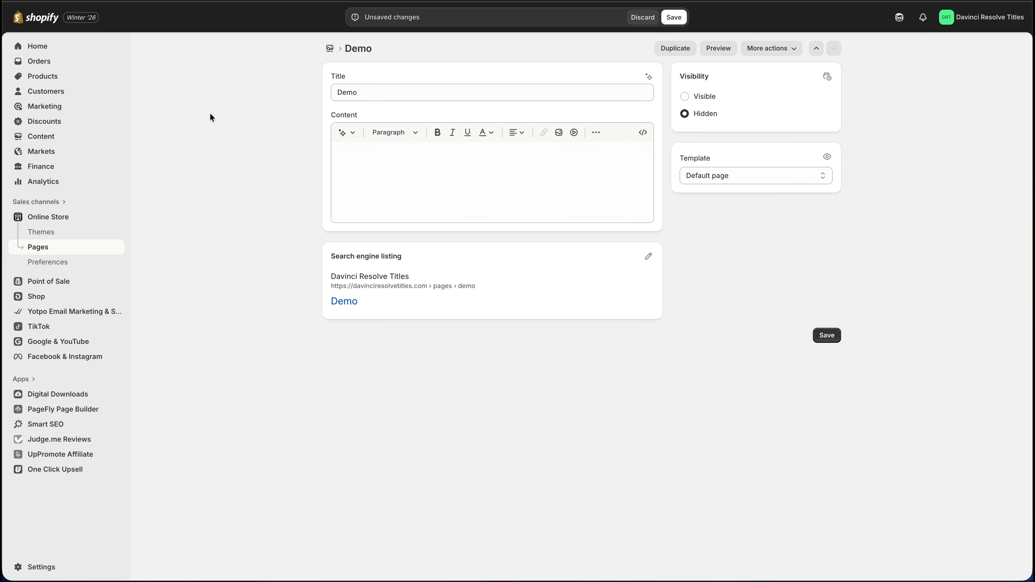
Paste the PushOwl form 140416 embed code as the Demo page's HTML content and preview it.
left_click(359, 163)
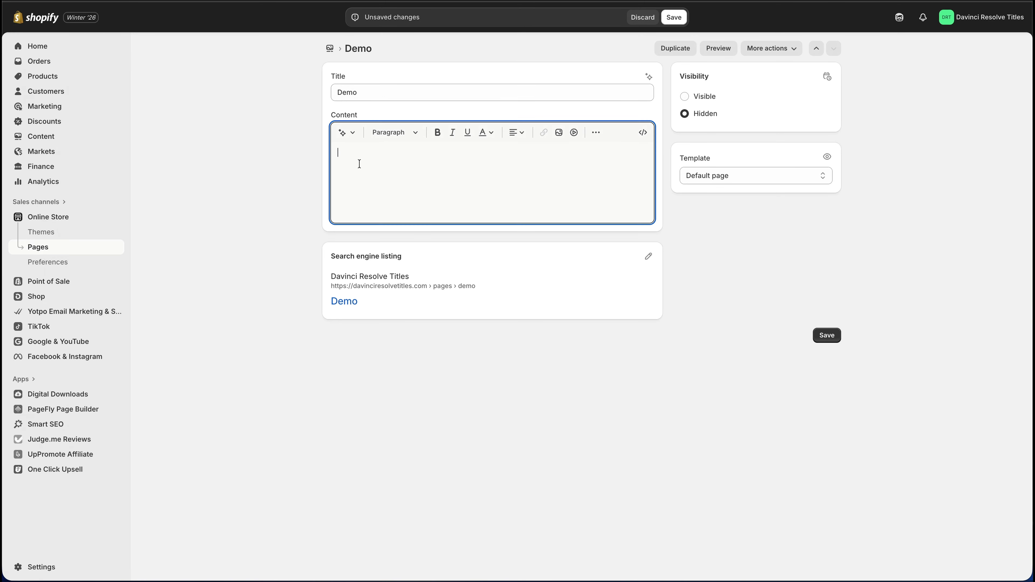
left_click(644, 132)
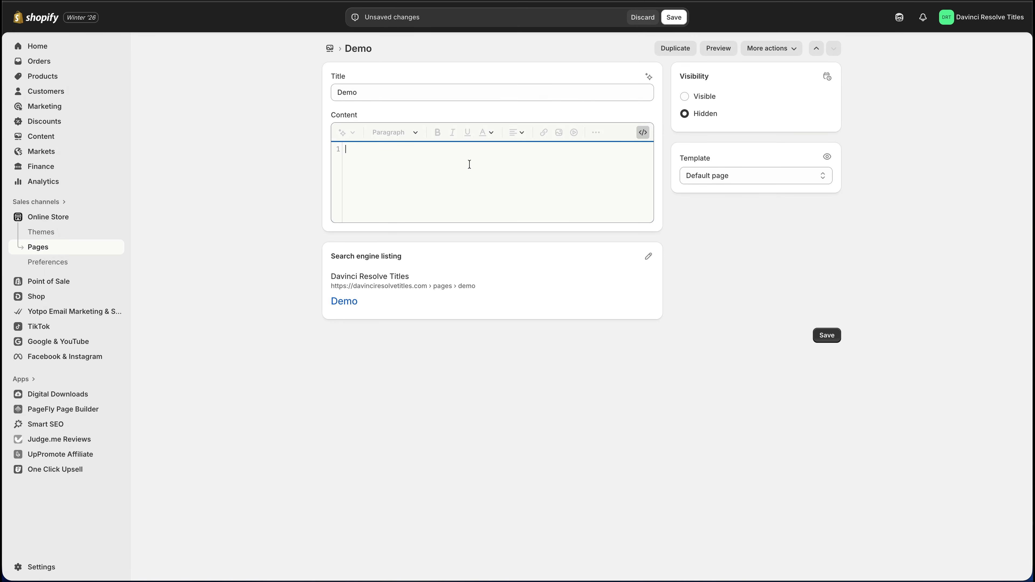
key("super+v")
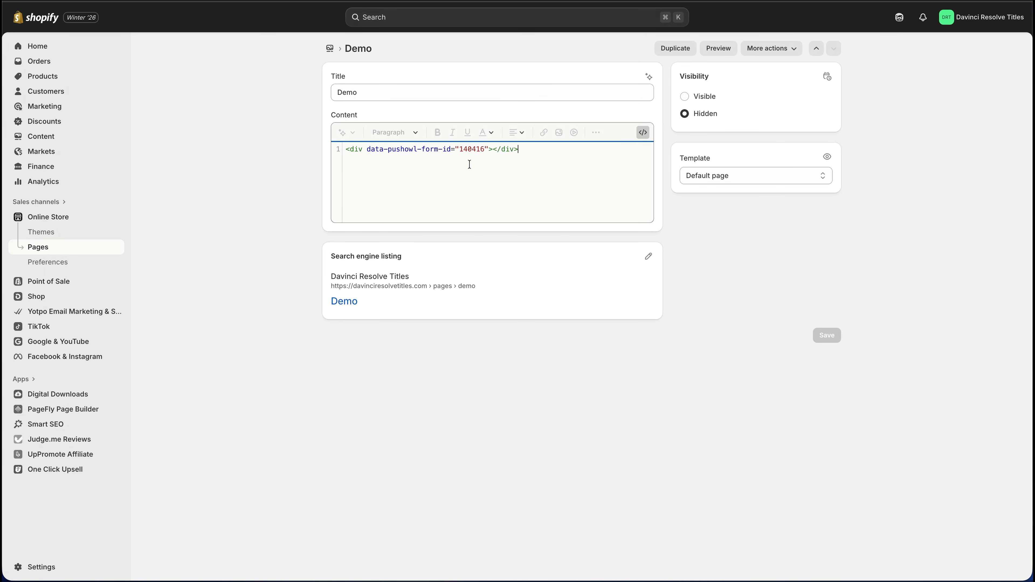
left_click(643, 132)
left_click(730, 50)
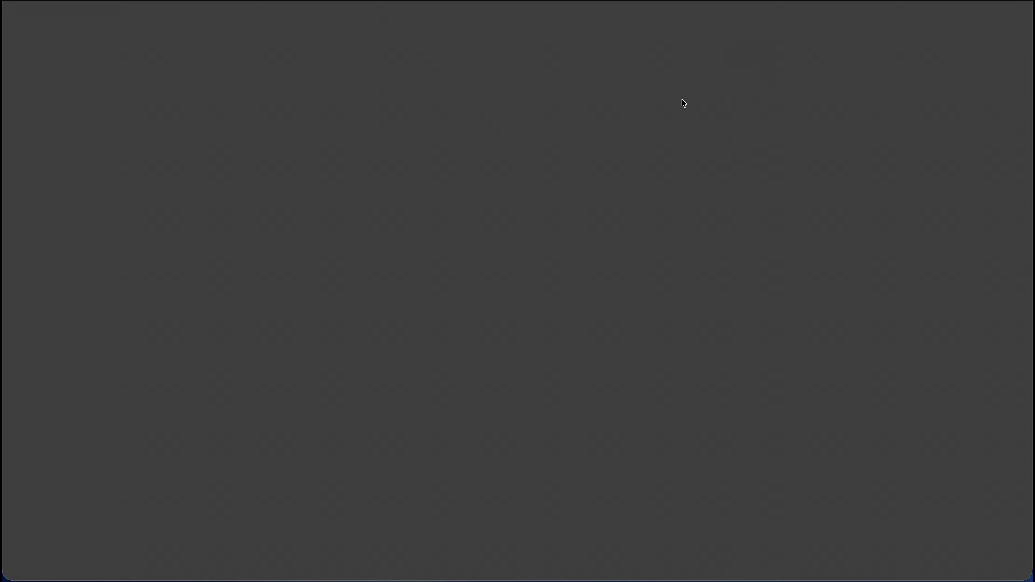